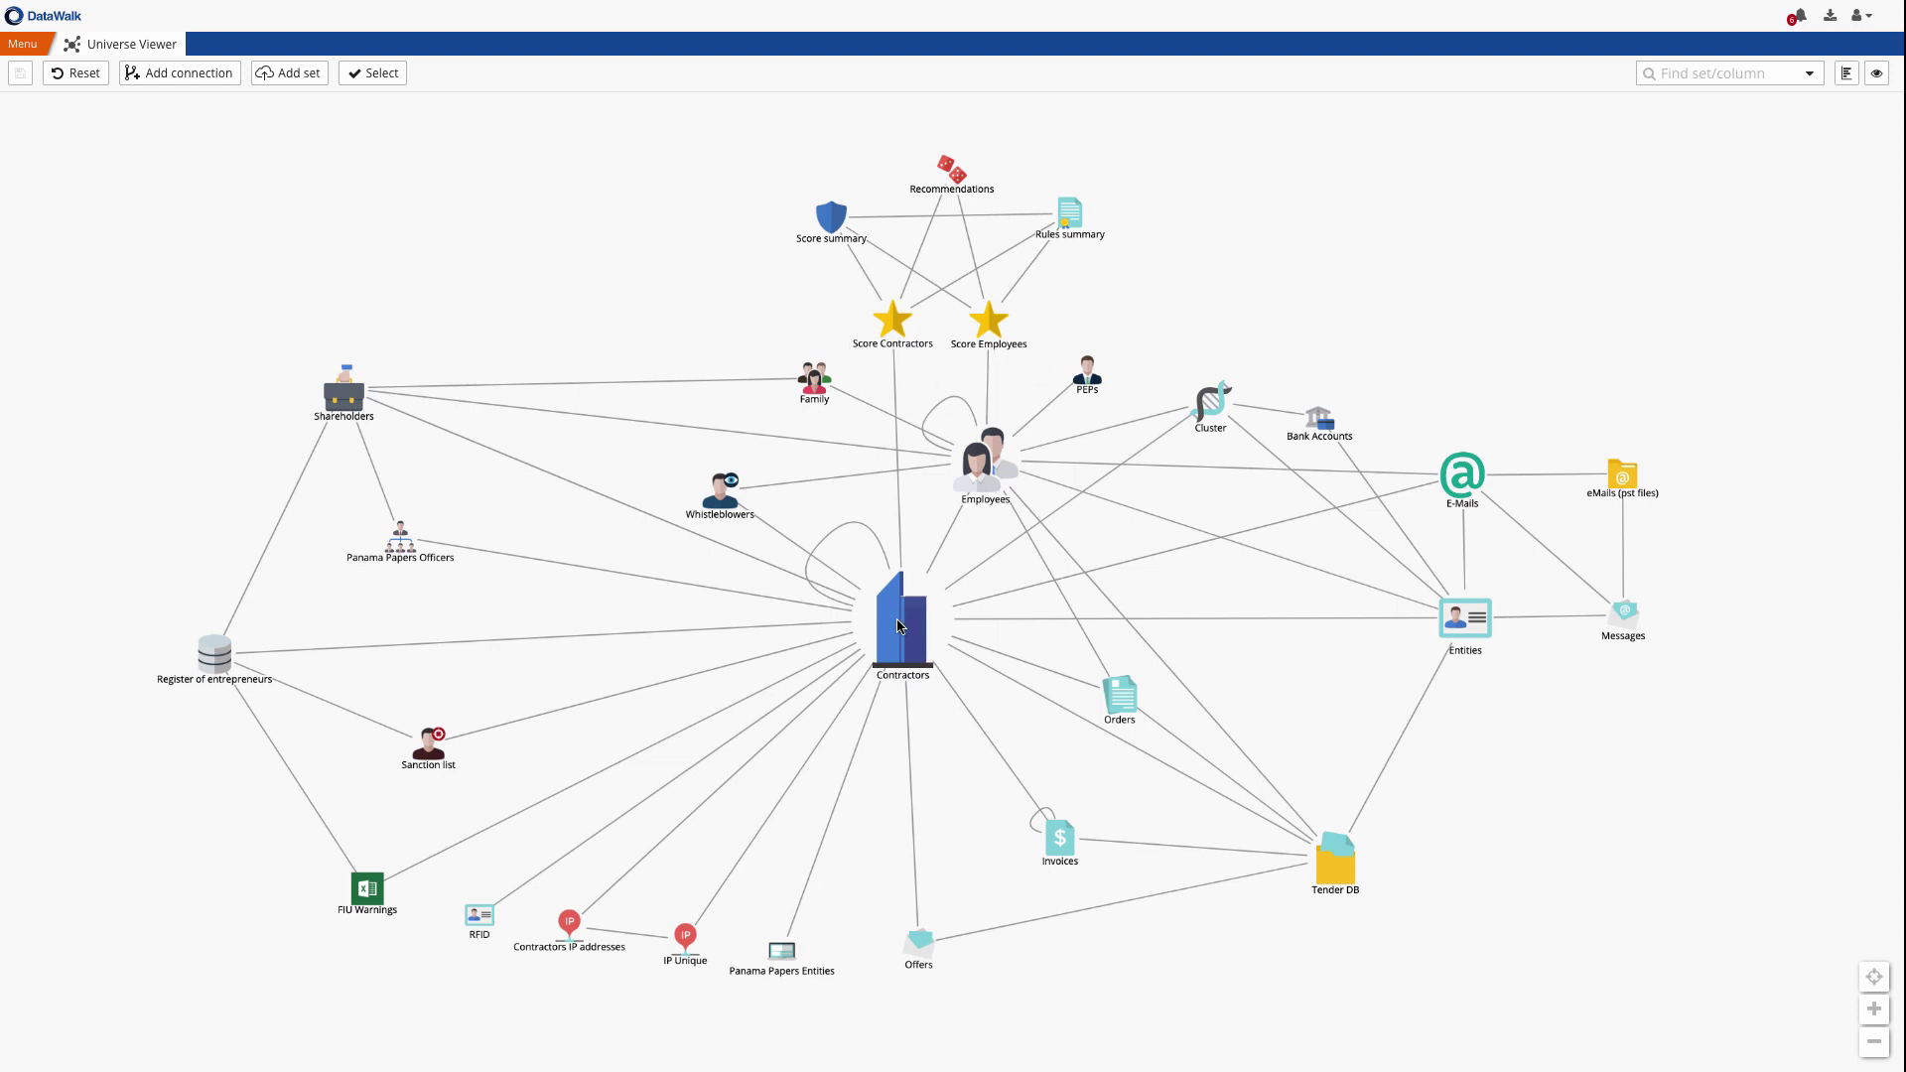
# Show counts for Invoices, Orders, Tender DB, Contractors, Employees, Family, FIU Warnings, Sanction list, Panama Papers Officers
pyautogui.click(1059, 840)
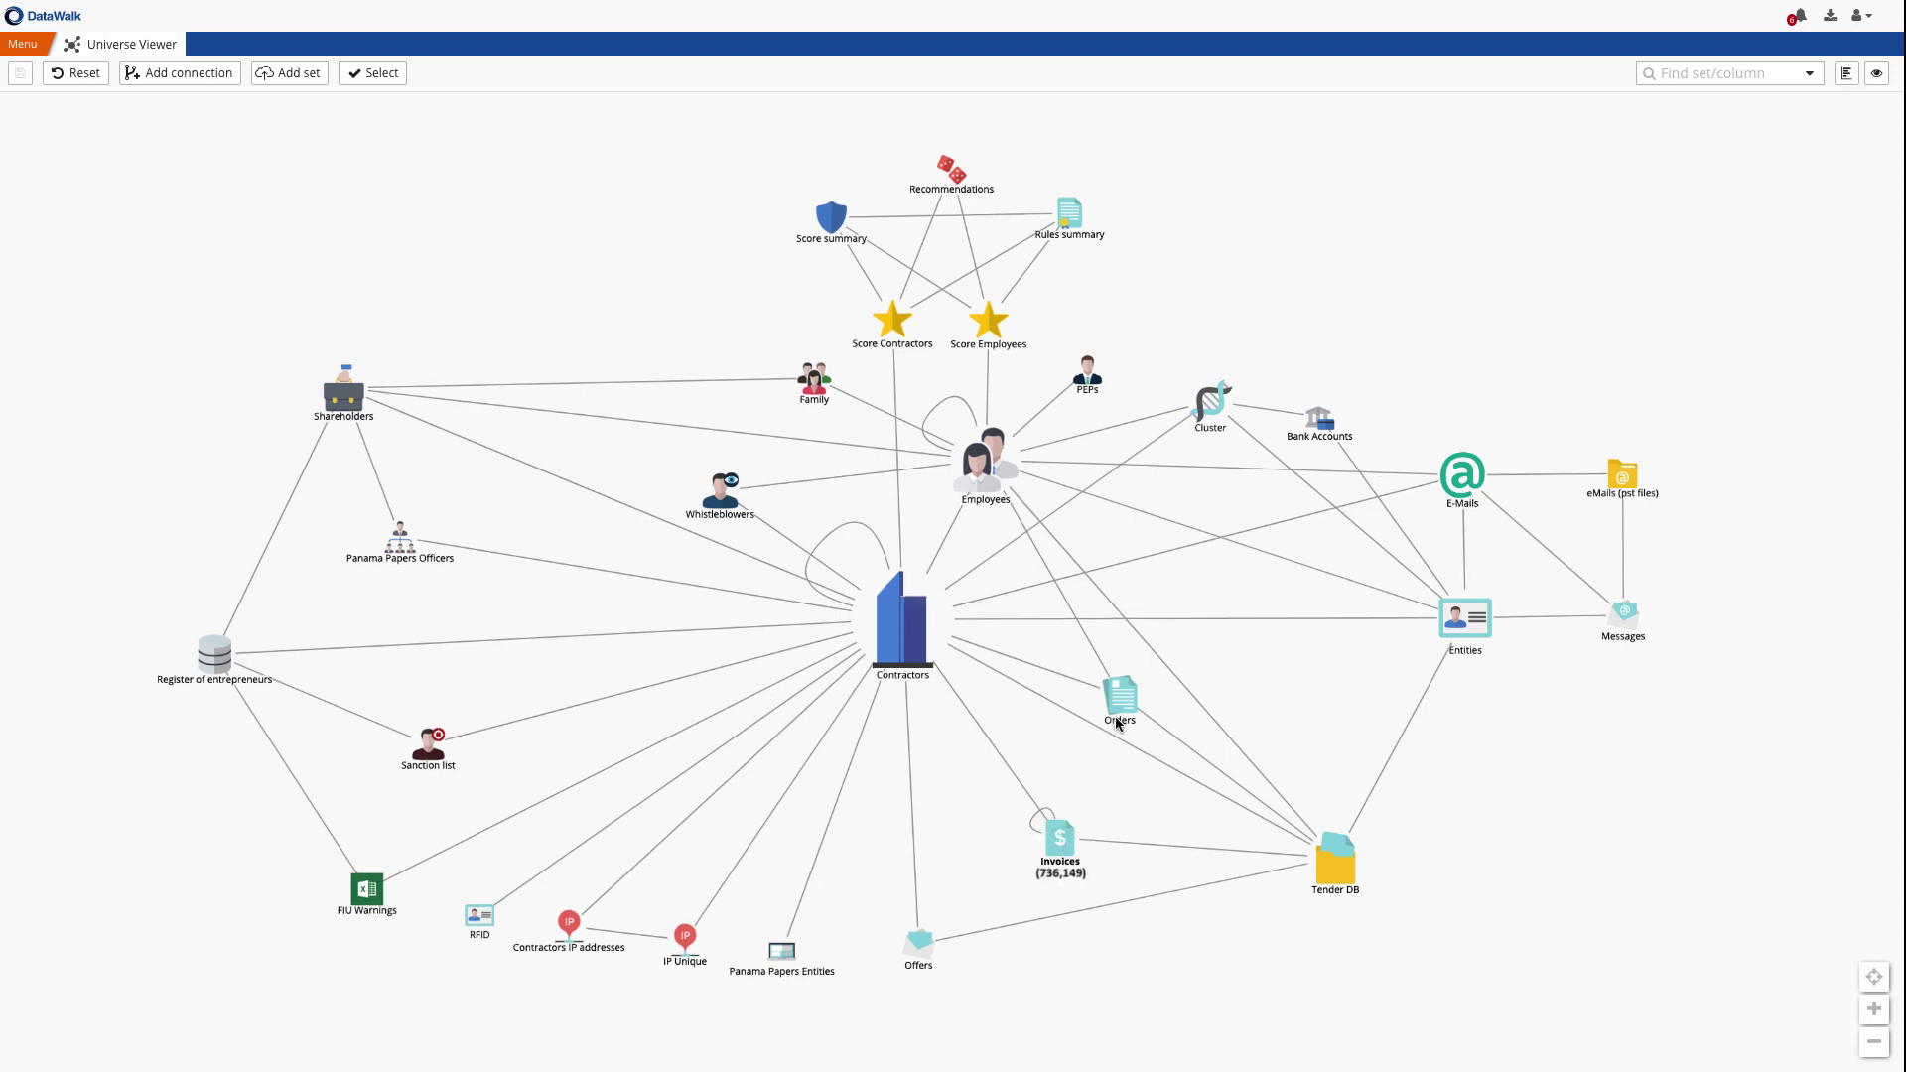
pyautogui.click(1119, 696)
pyautogui.click(1335, 860)
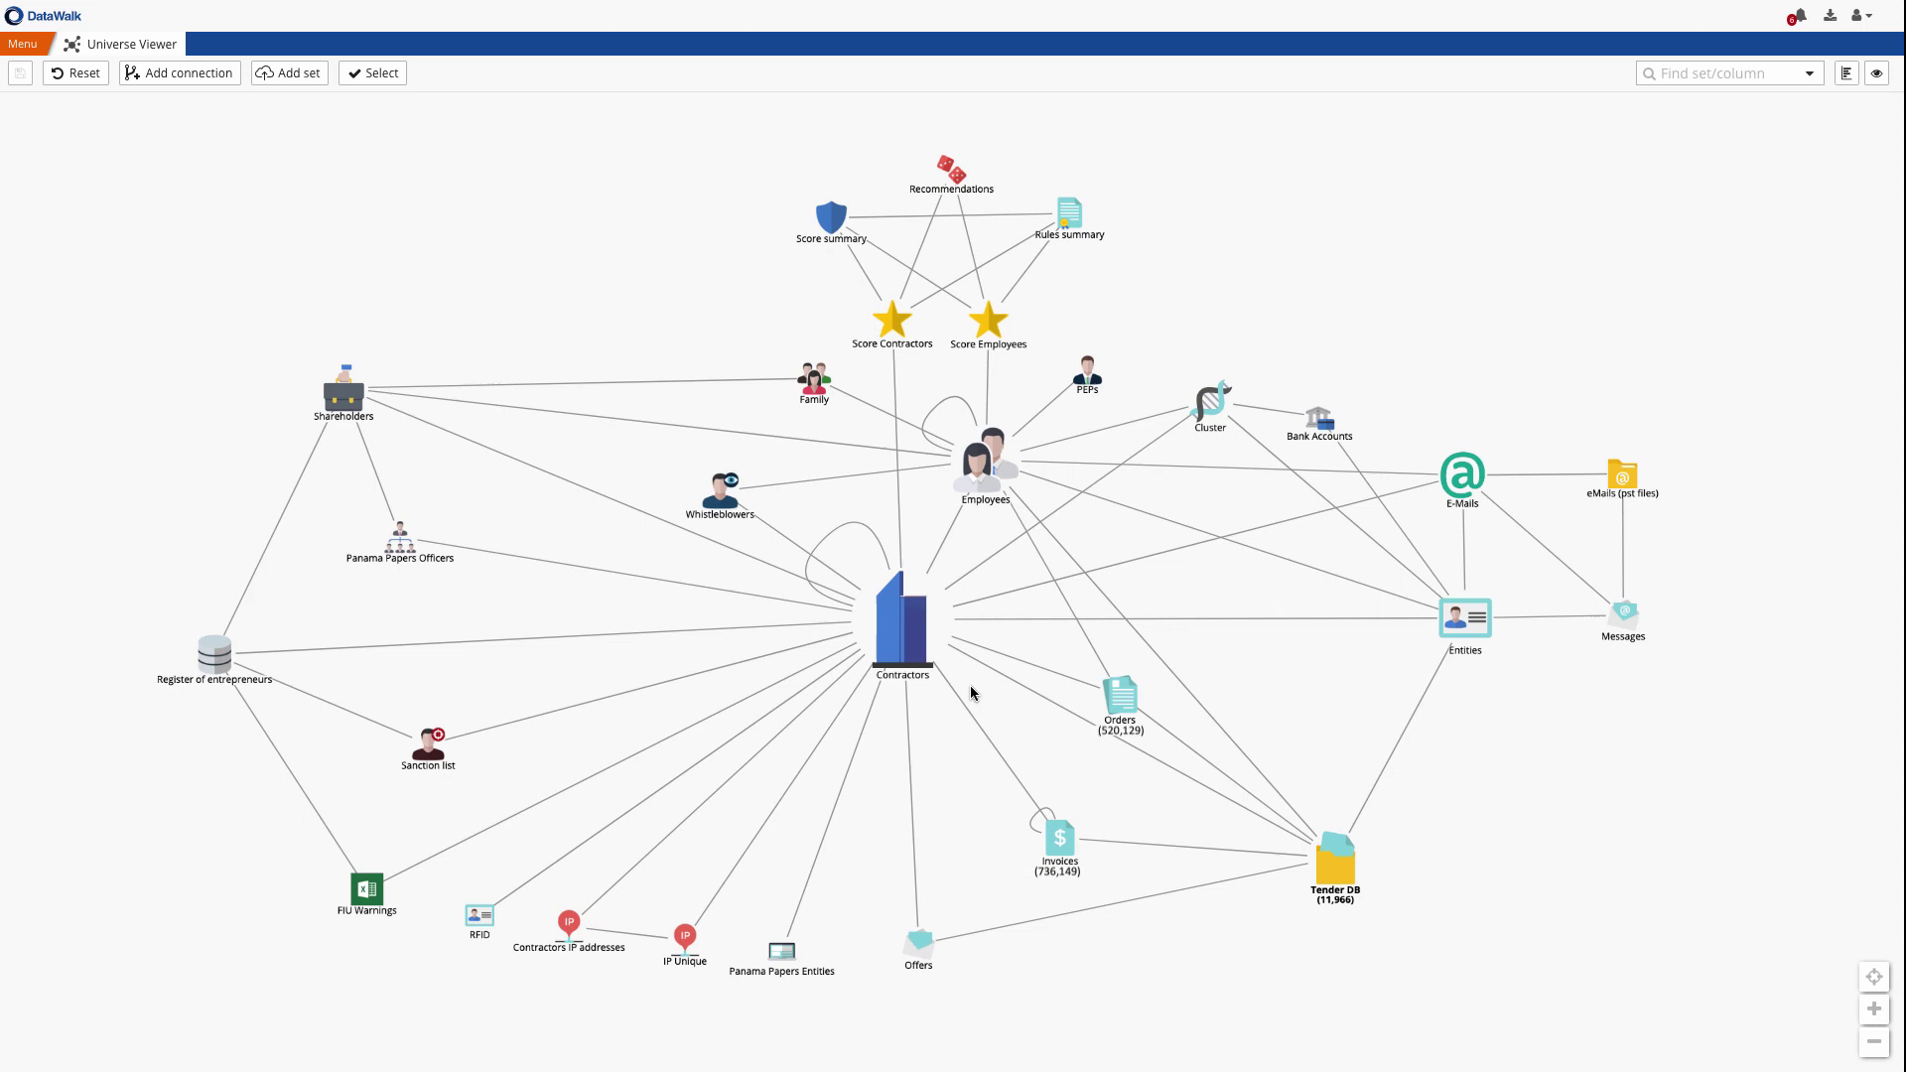
pyautogui.click(906, 632)
pyautogui.click(978, 462)
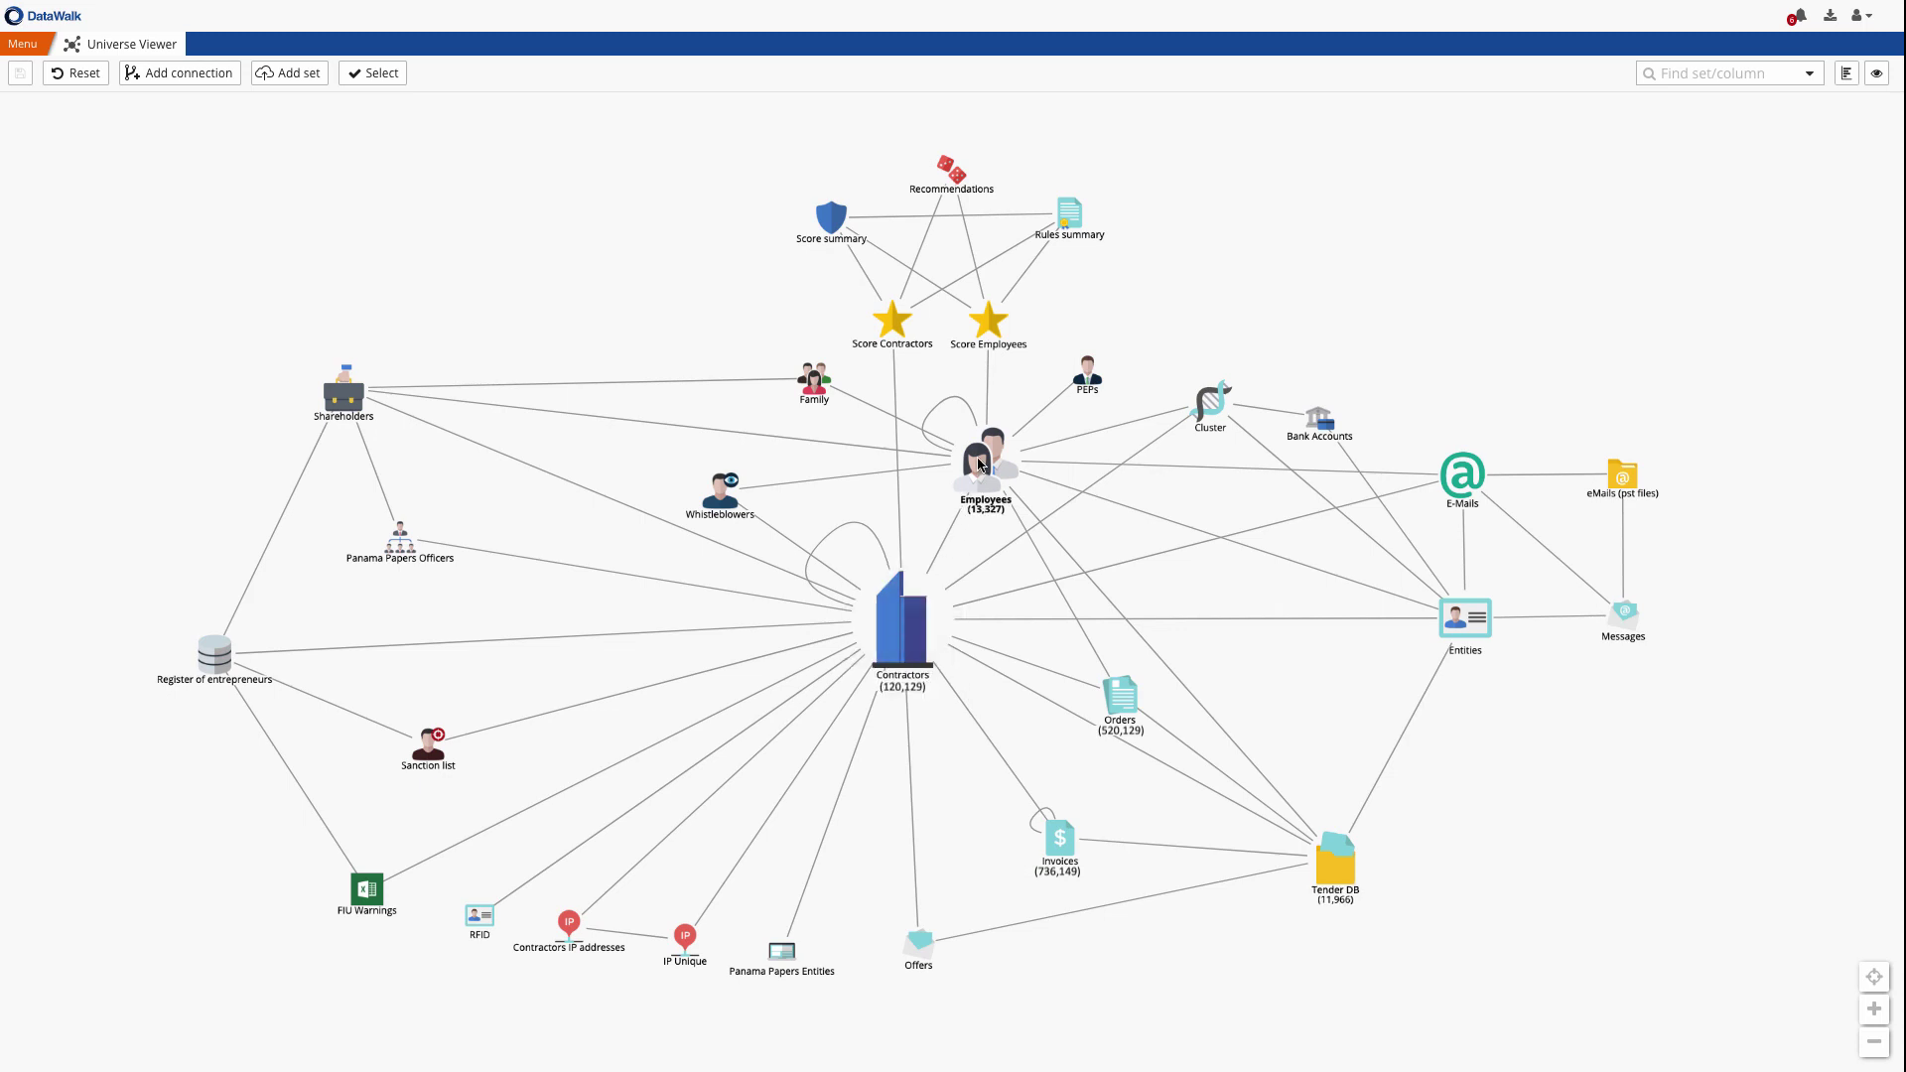
pyautogui.click(813, 379)
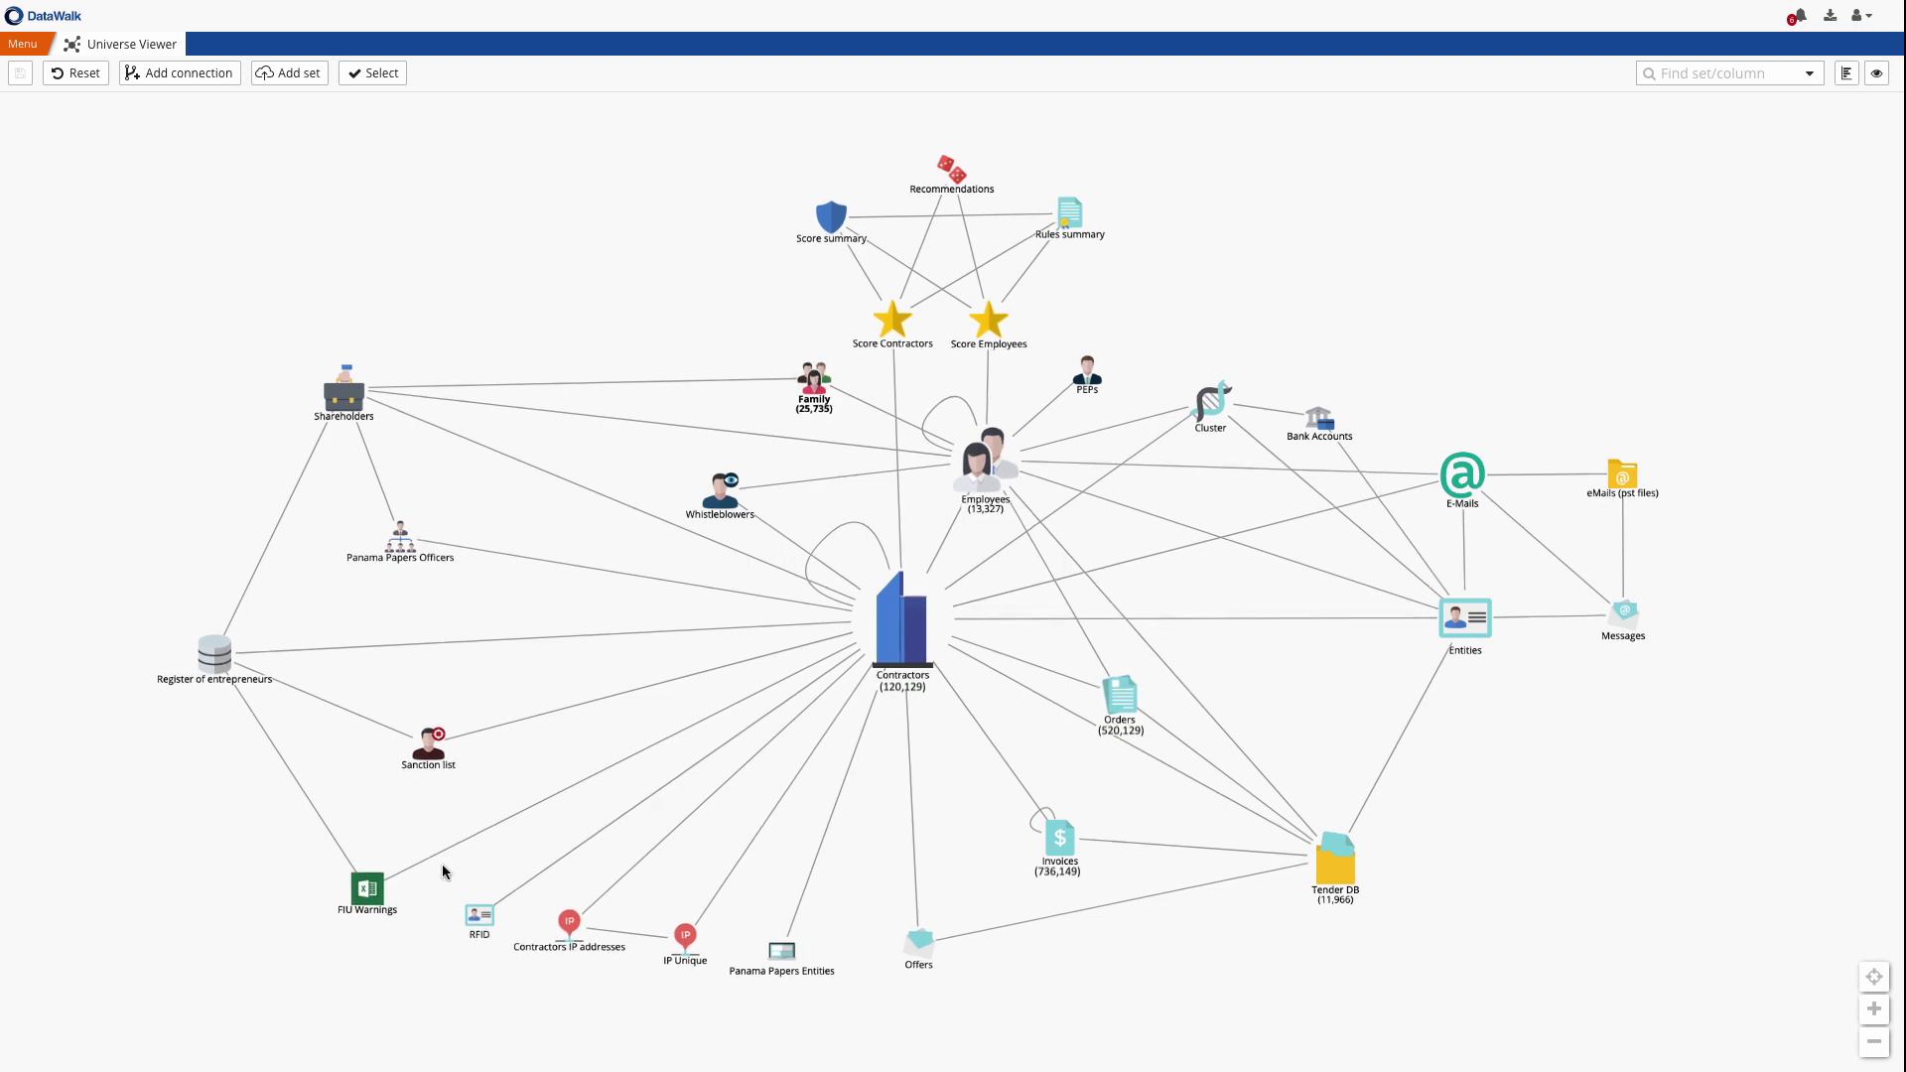
pyautogui.click(366, 886)
pyautogui.click(426, 746)
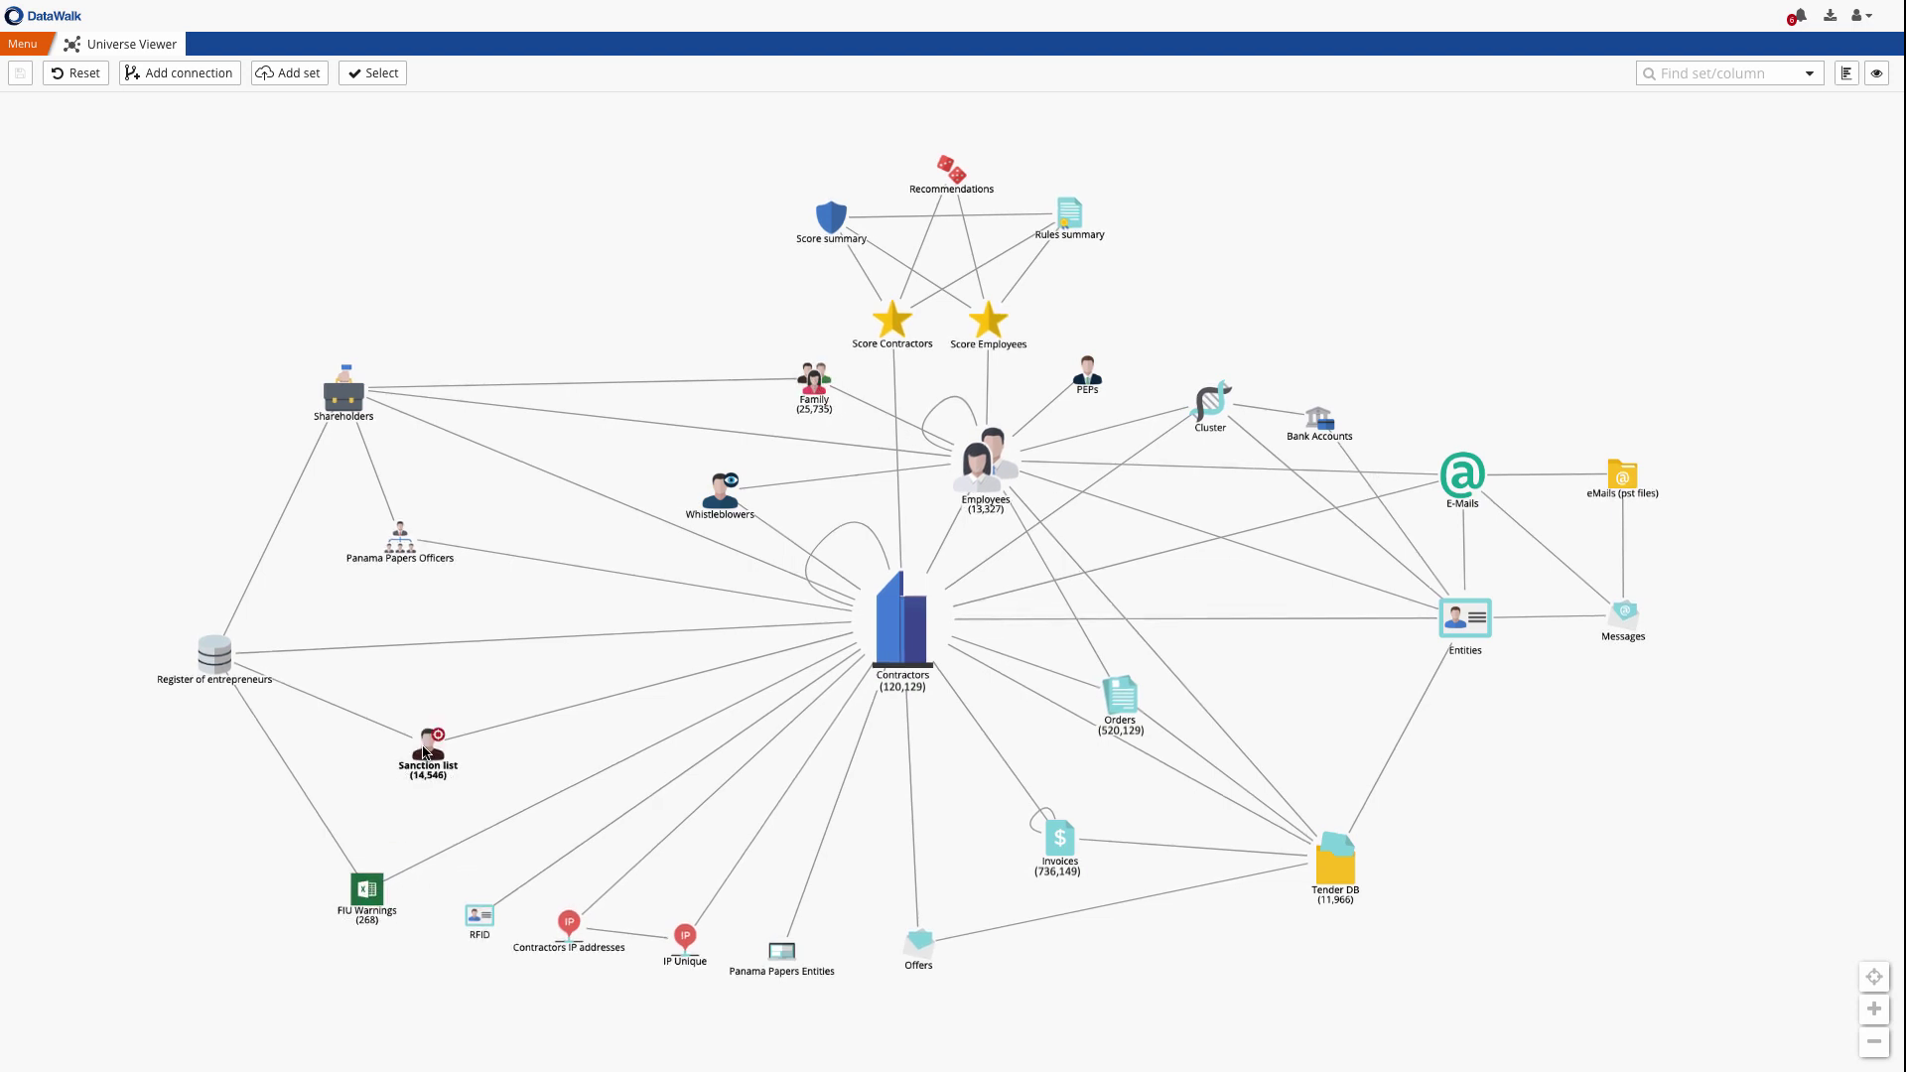
pyautogui.click(401, 542)
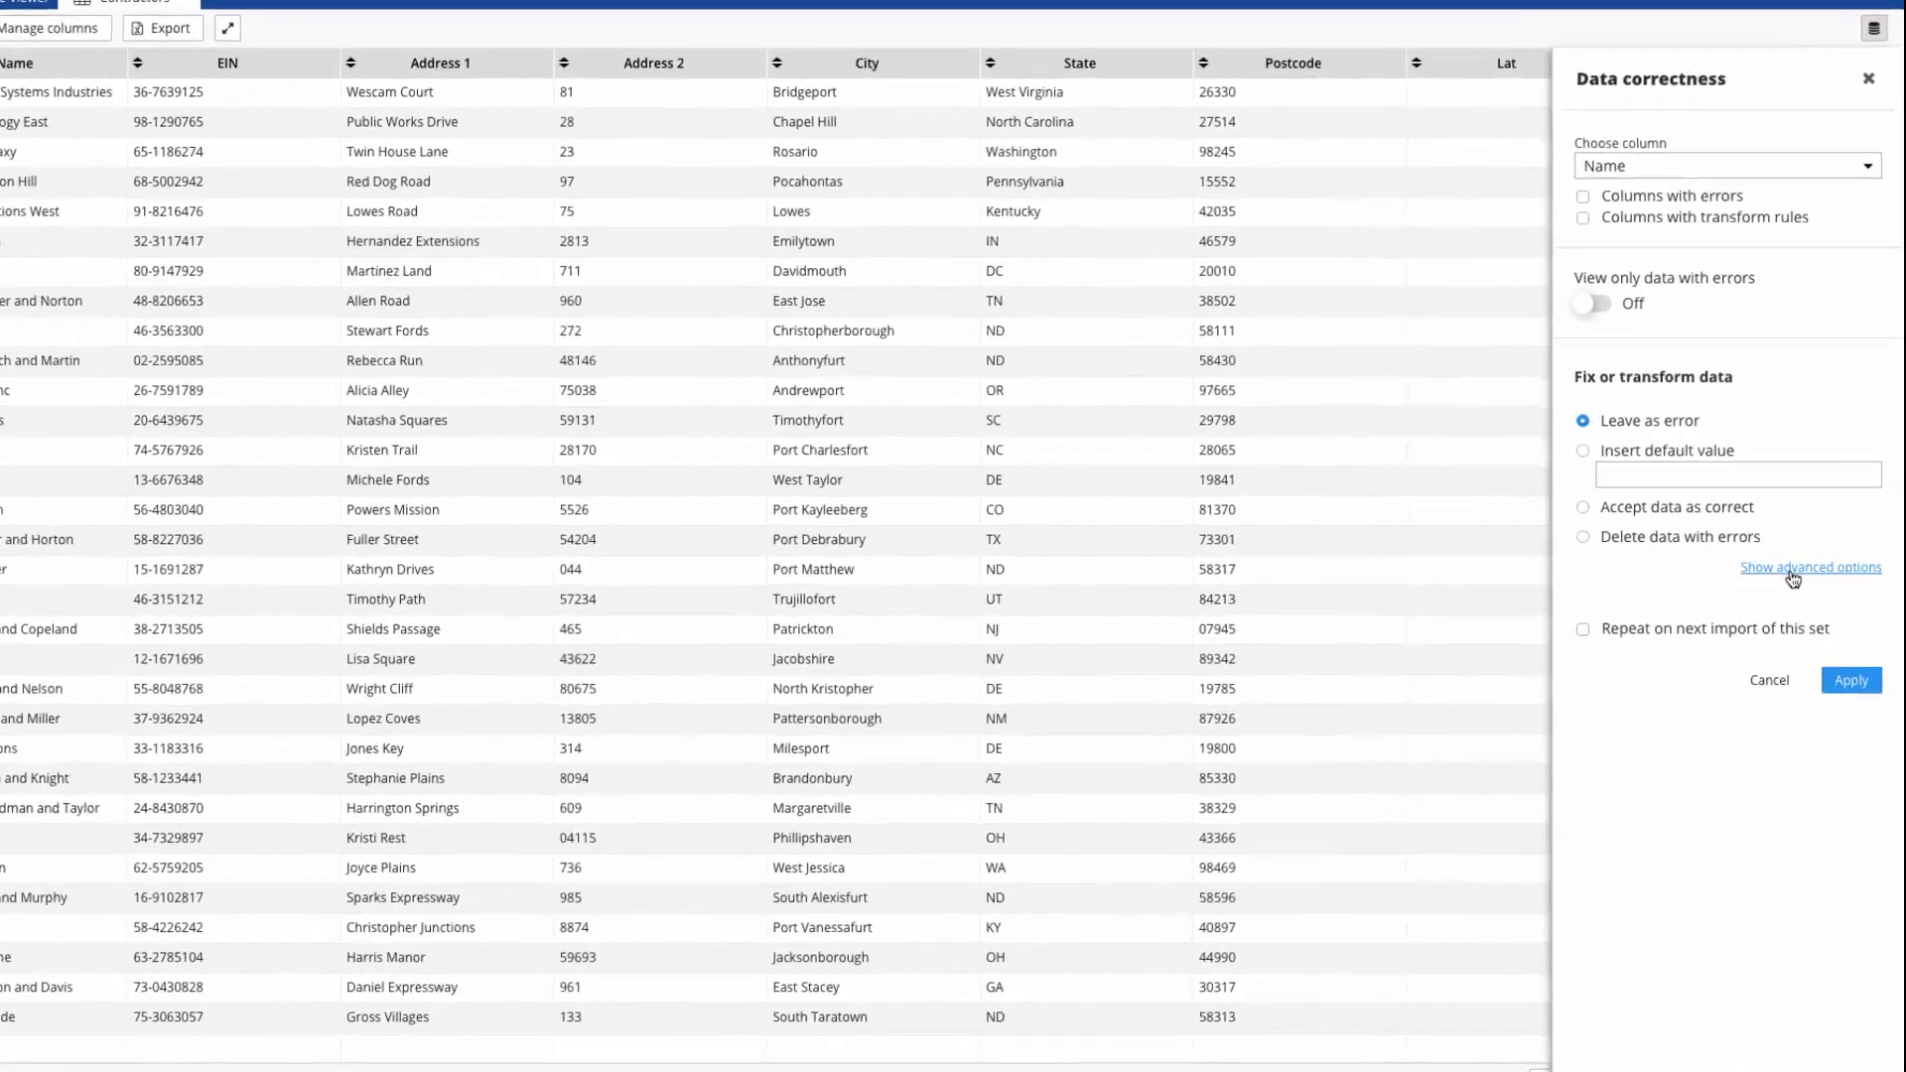
# Review the data correction options and Contractors–Employees rules, then import and save the Whistleblowers reports spreadsheet
pyautogui.click(1792, 570)
pyautogui.click(1806, 631)
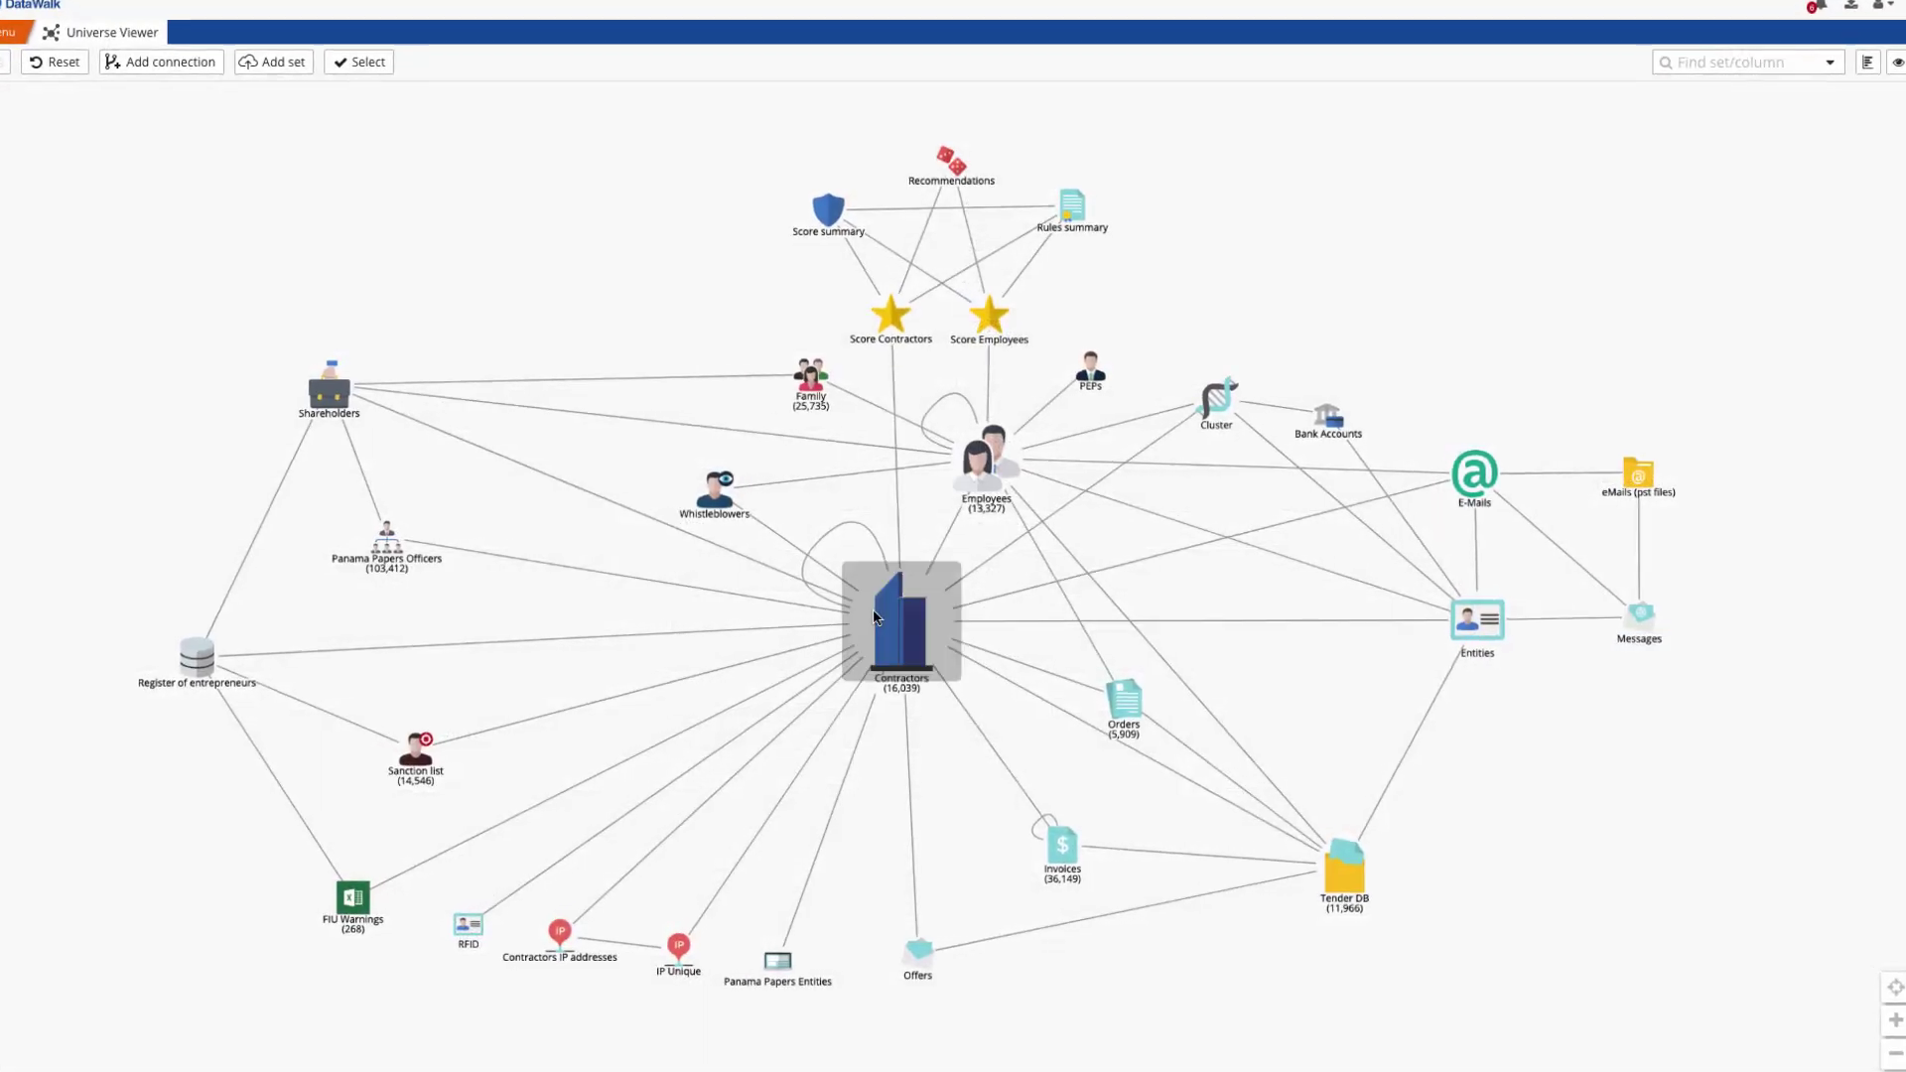
pyautogui.click(933, 543)
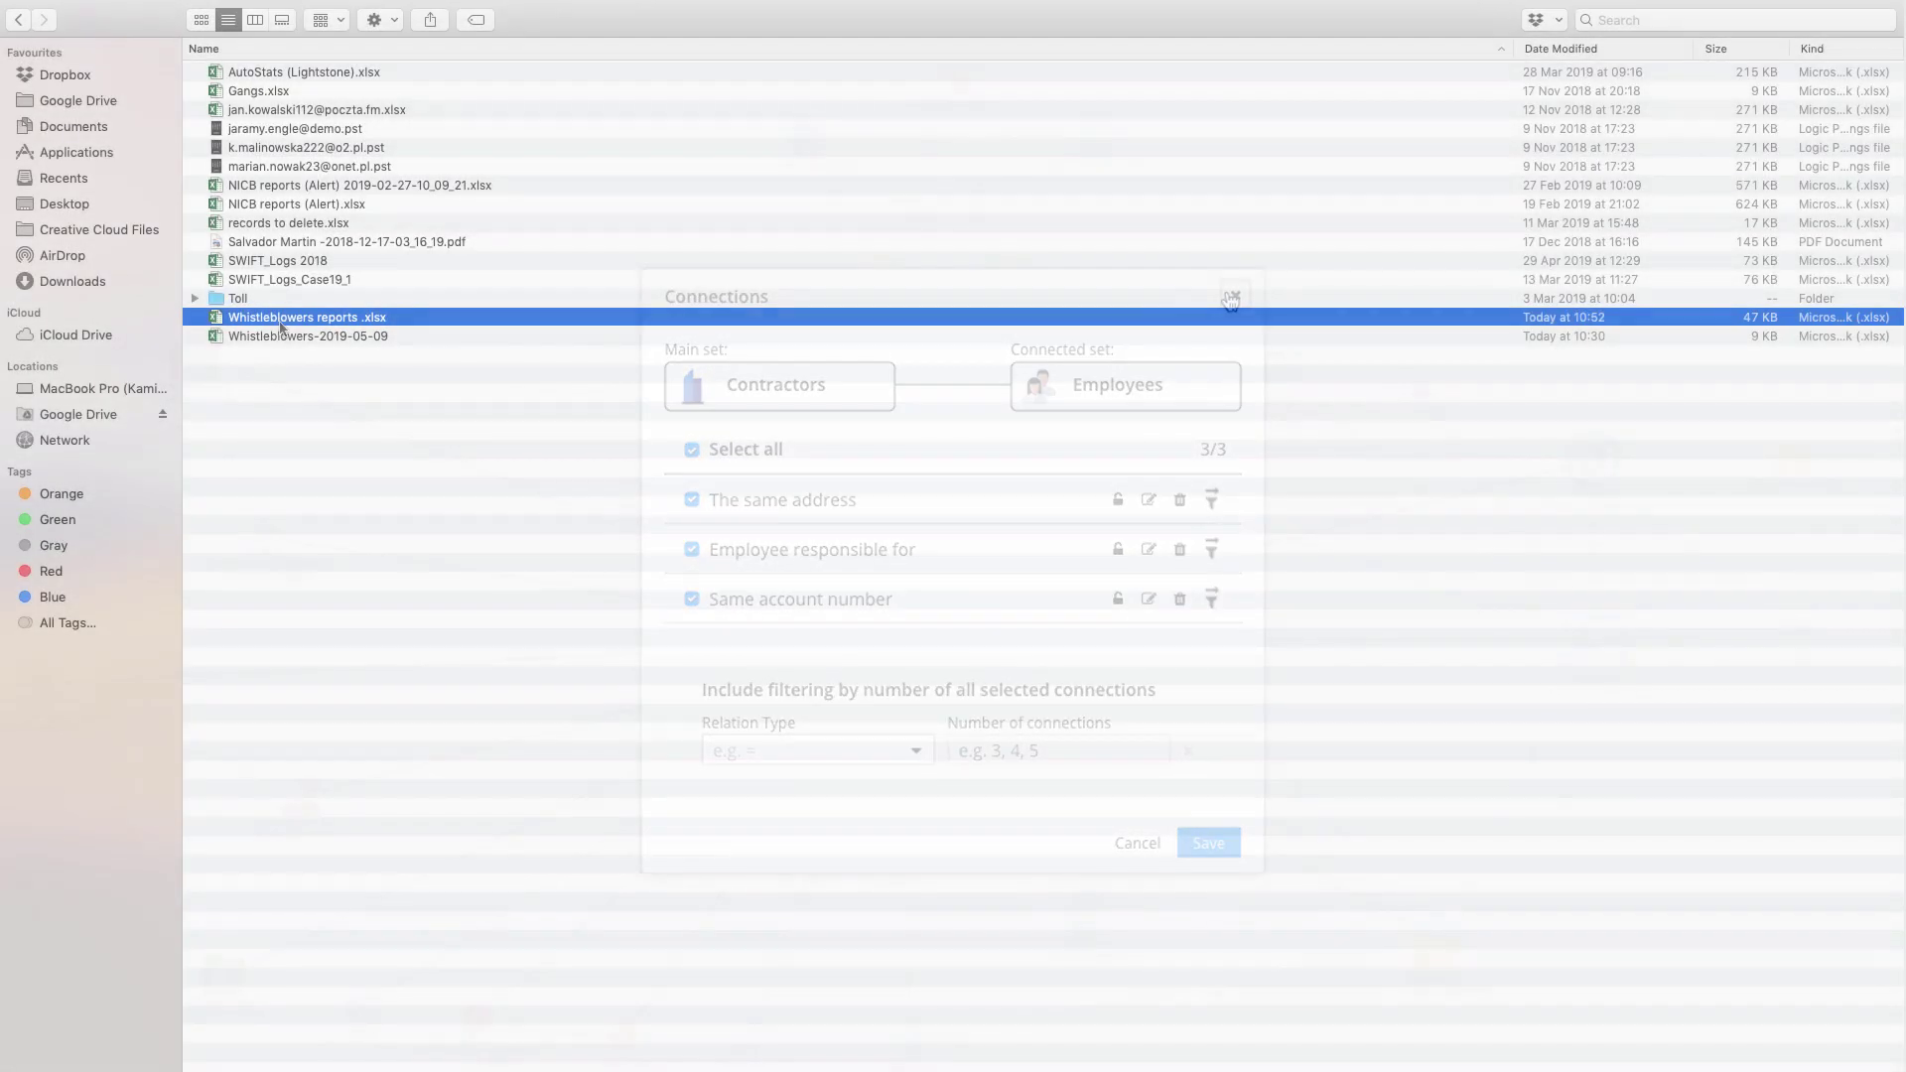
pyautogui.moveTo(297, 317); pyautogui.dragTo(443, 258)
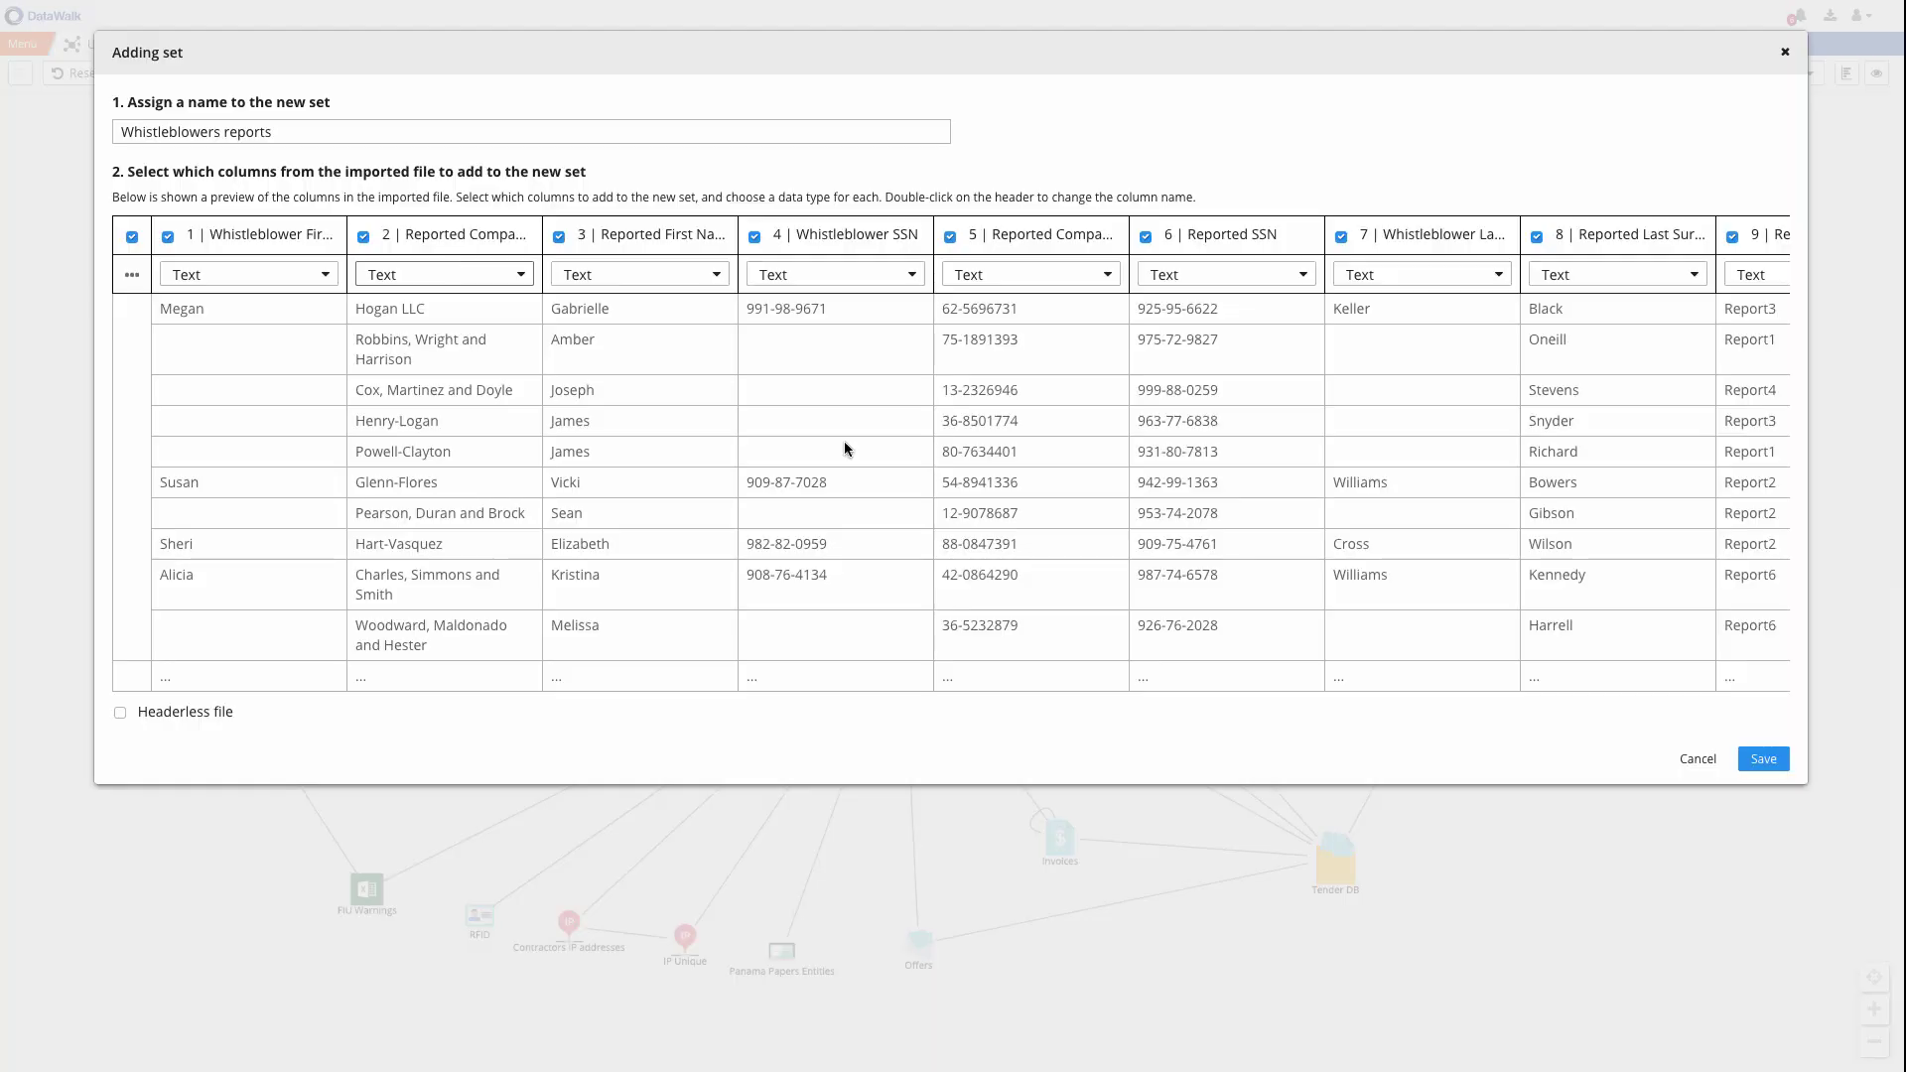
pyautogui.click(1763, 758)
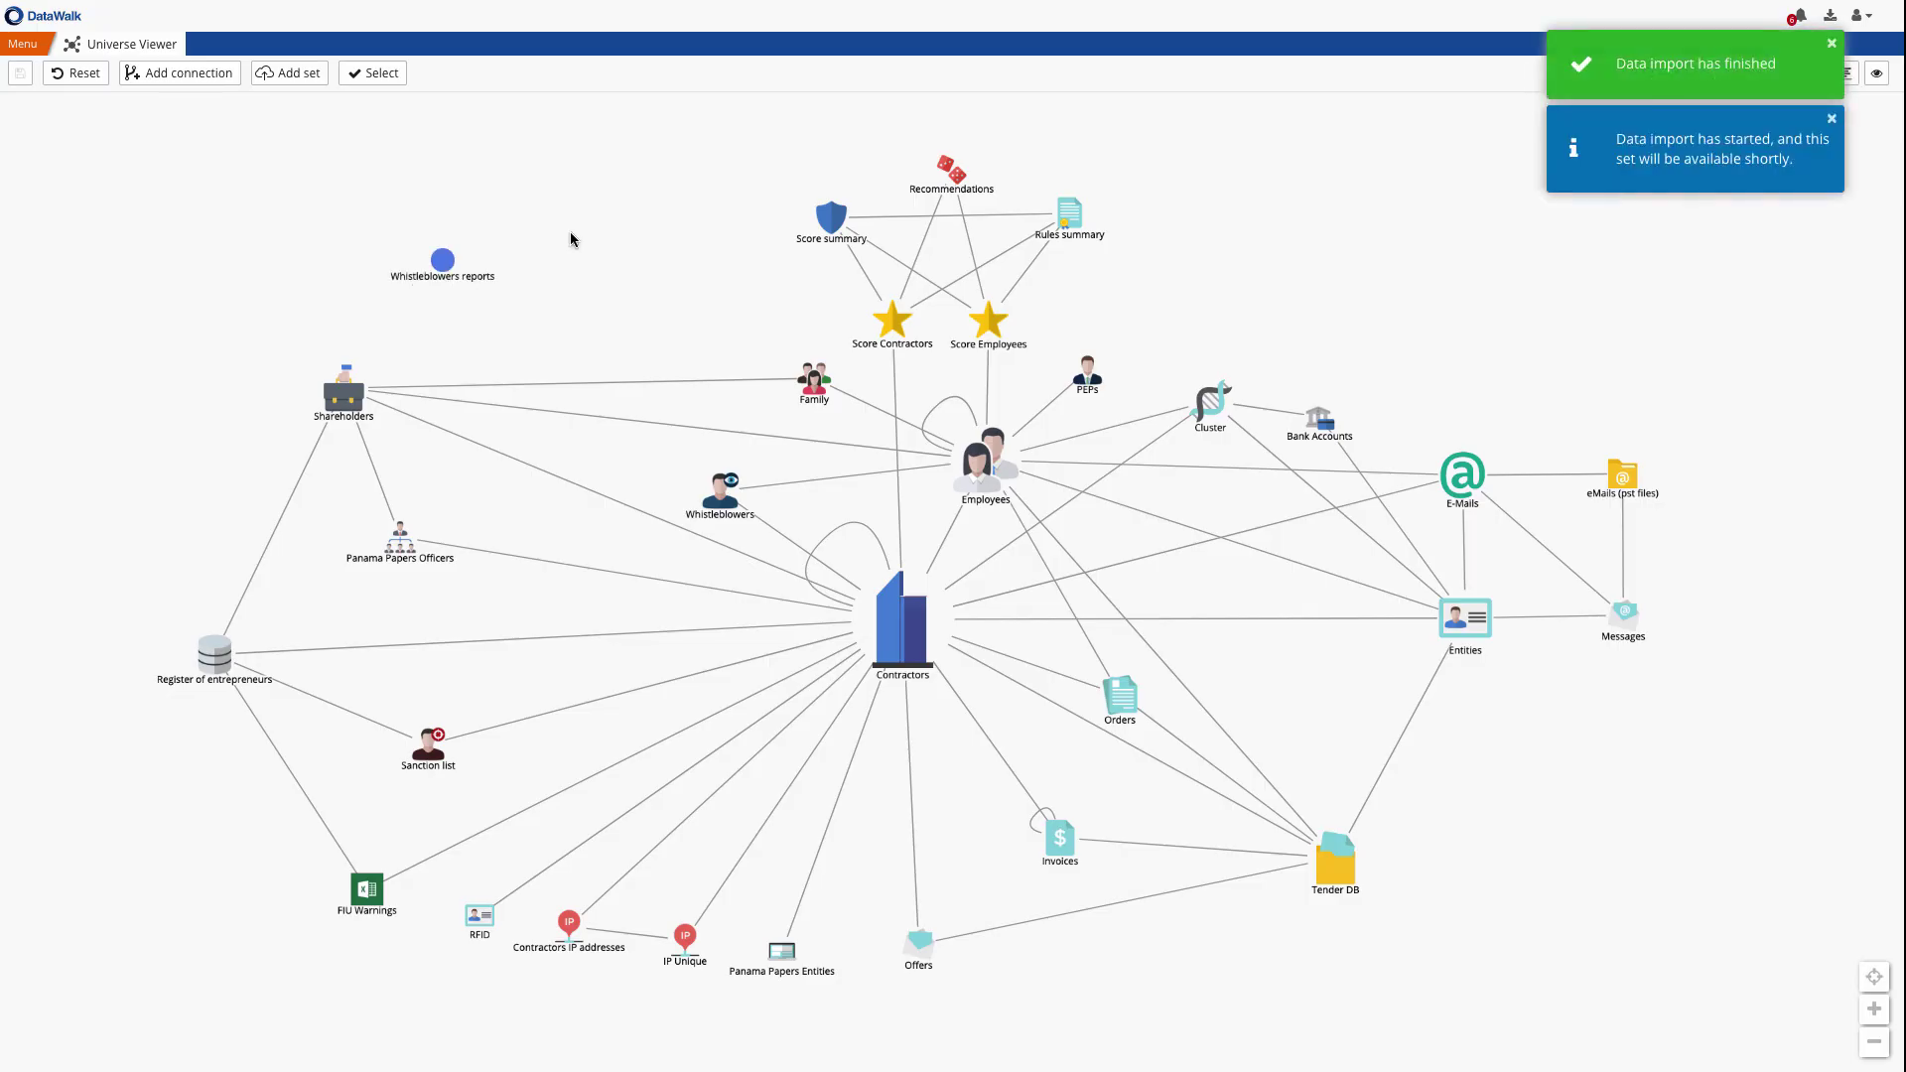
# Connect Whistleblowers reports to Contractors using the suggested EIN matching rule
pyautogui.click(179, 72)
pyautogui.click(443, 260)
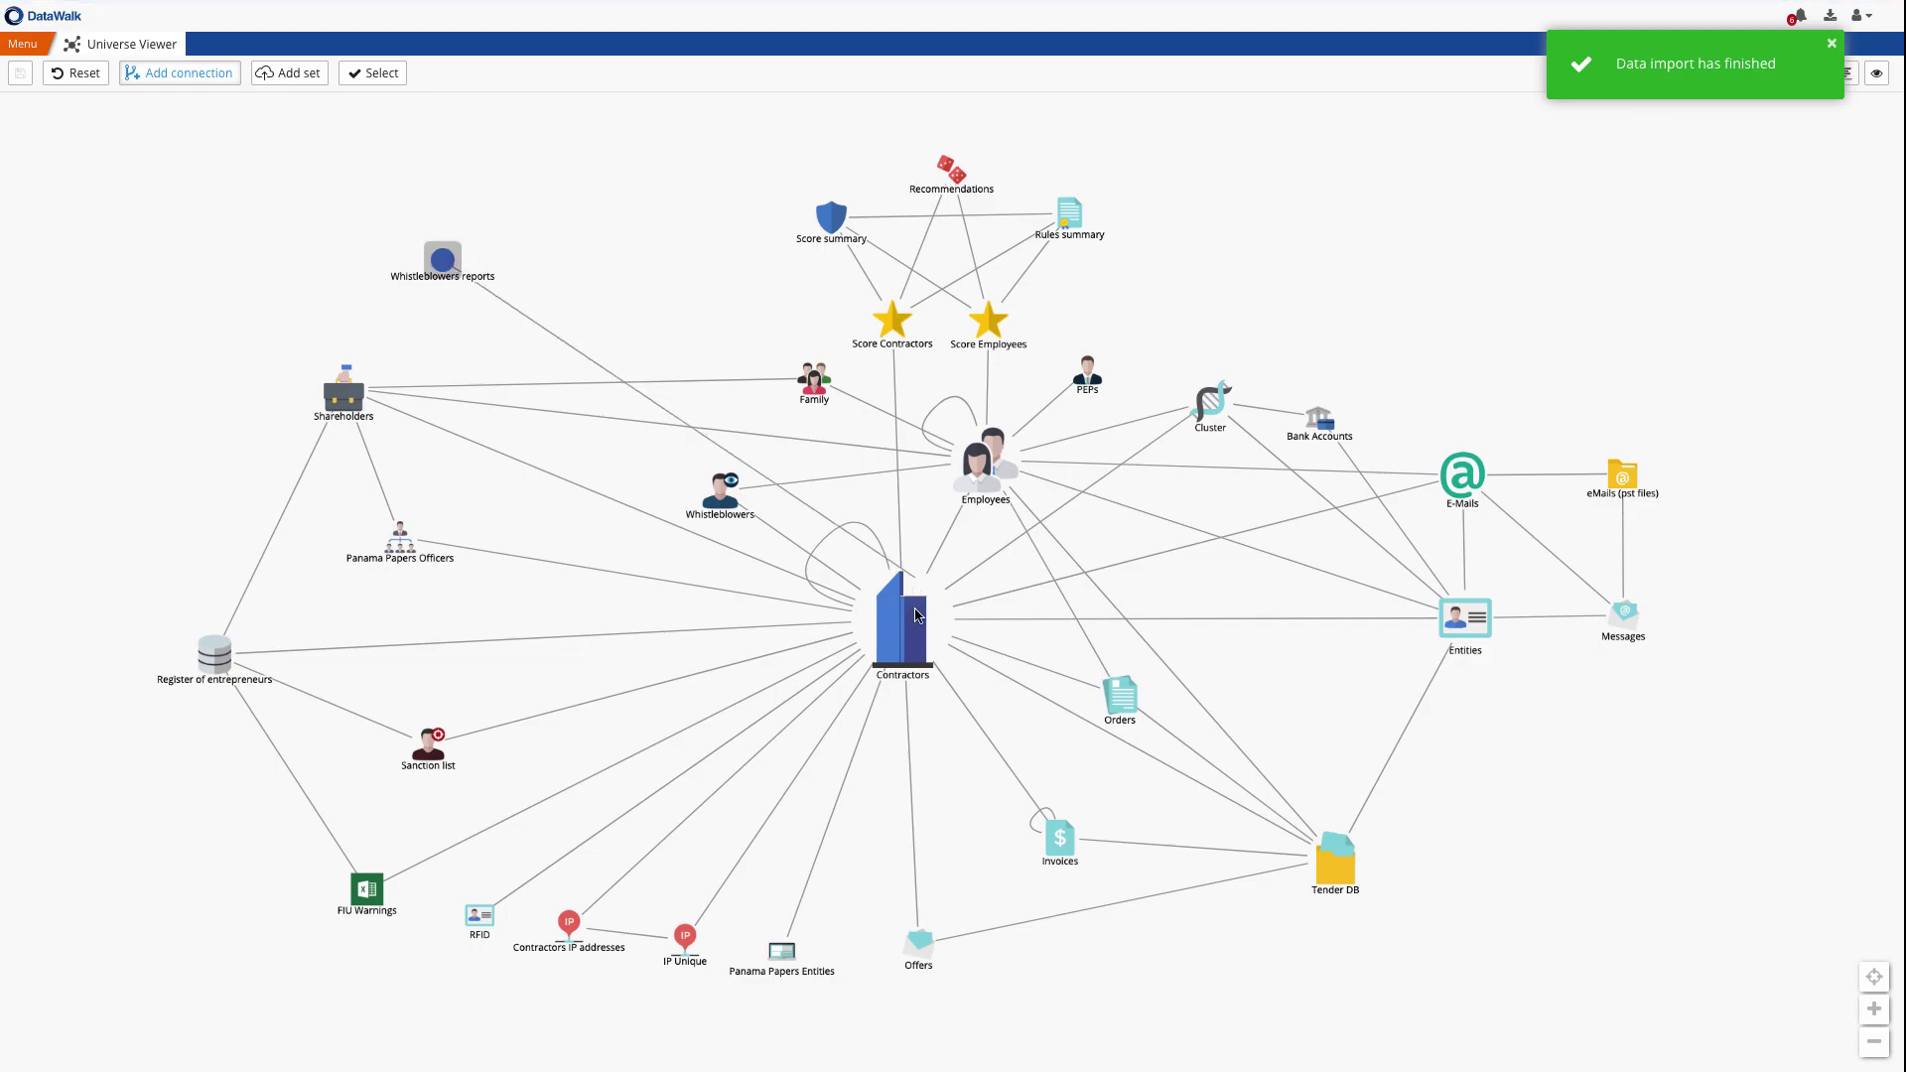
pyautogui.click(913, 617)
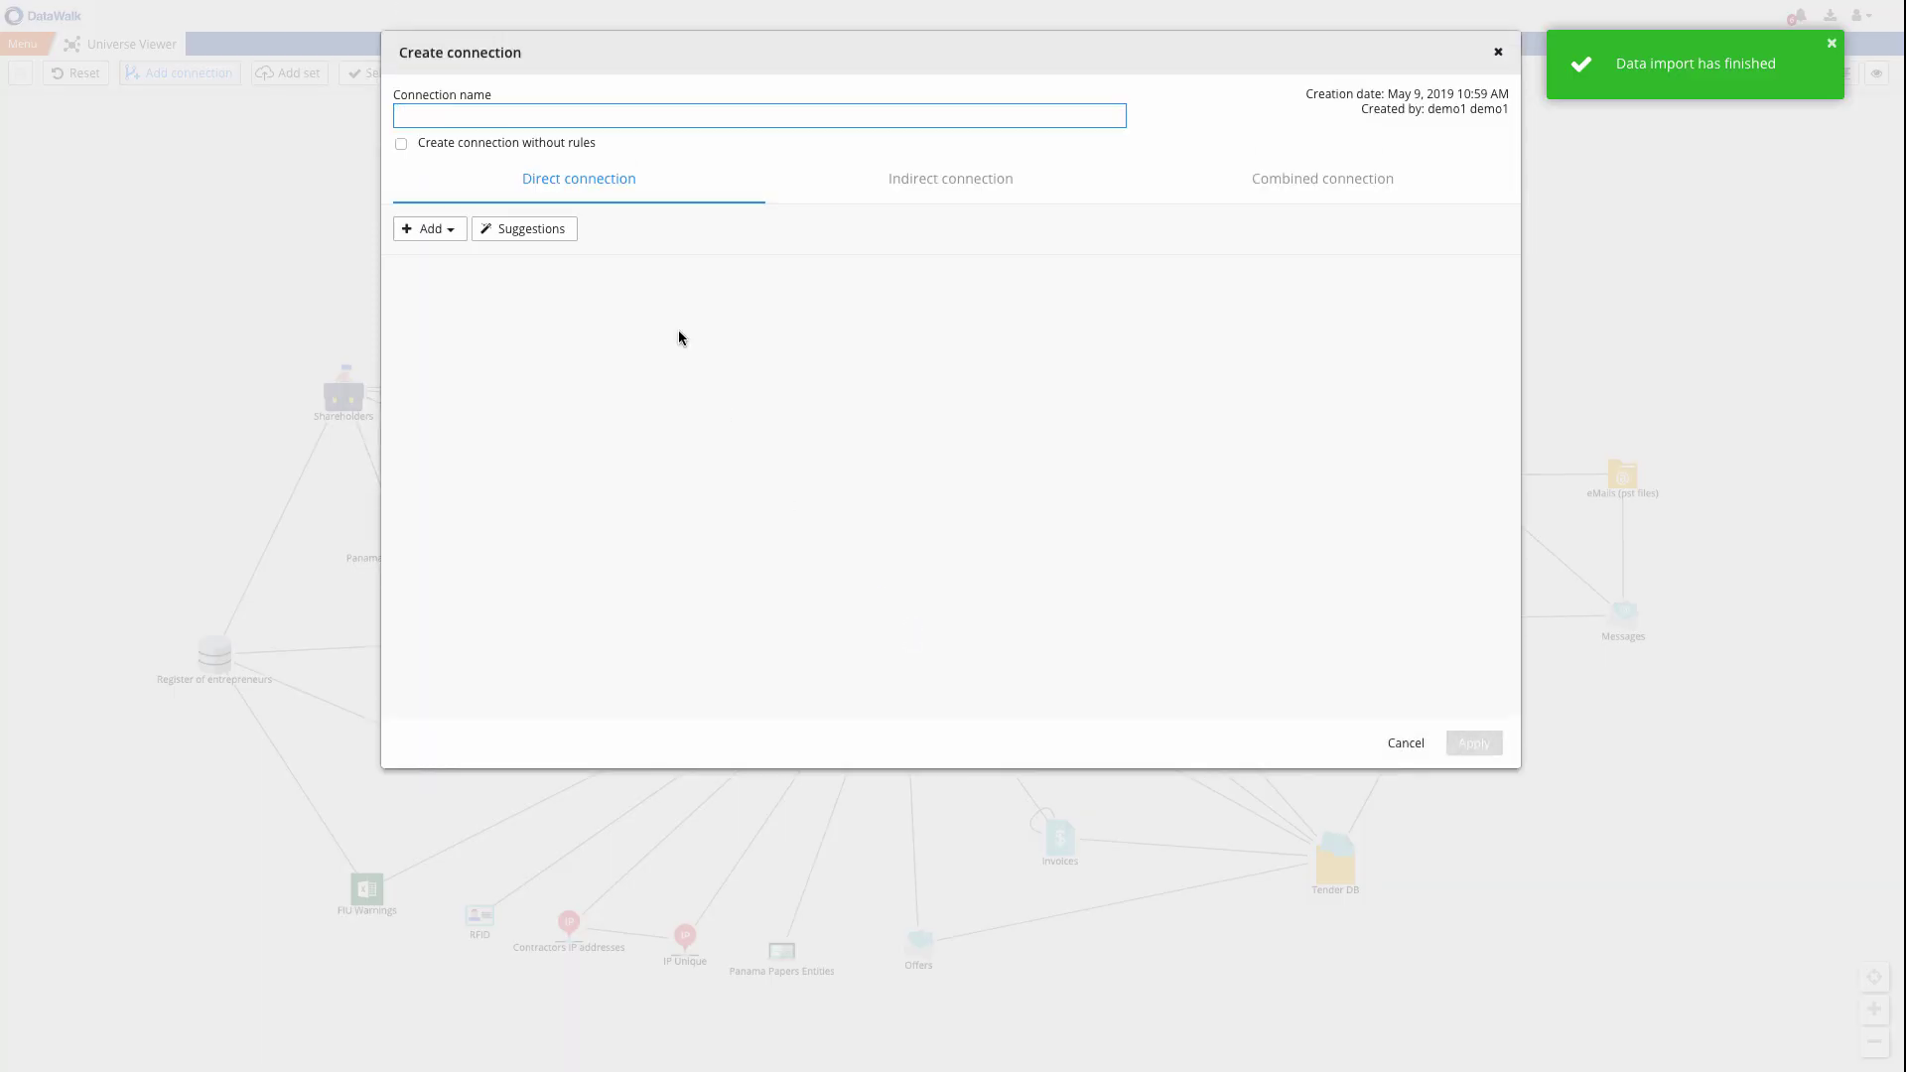
pyautogui.click(568, 236)
pyautogui.click(1451, 743)
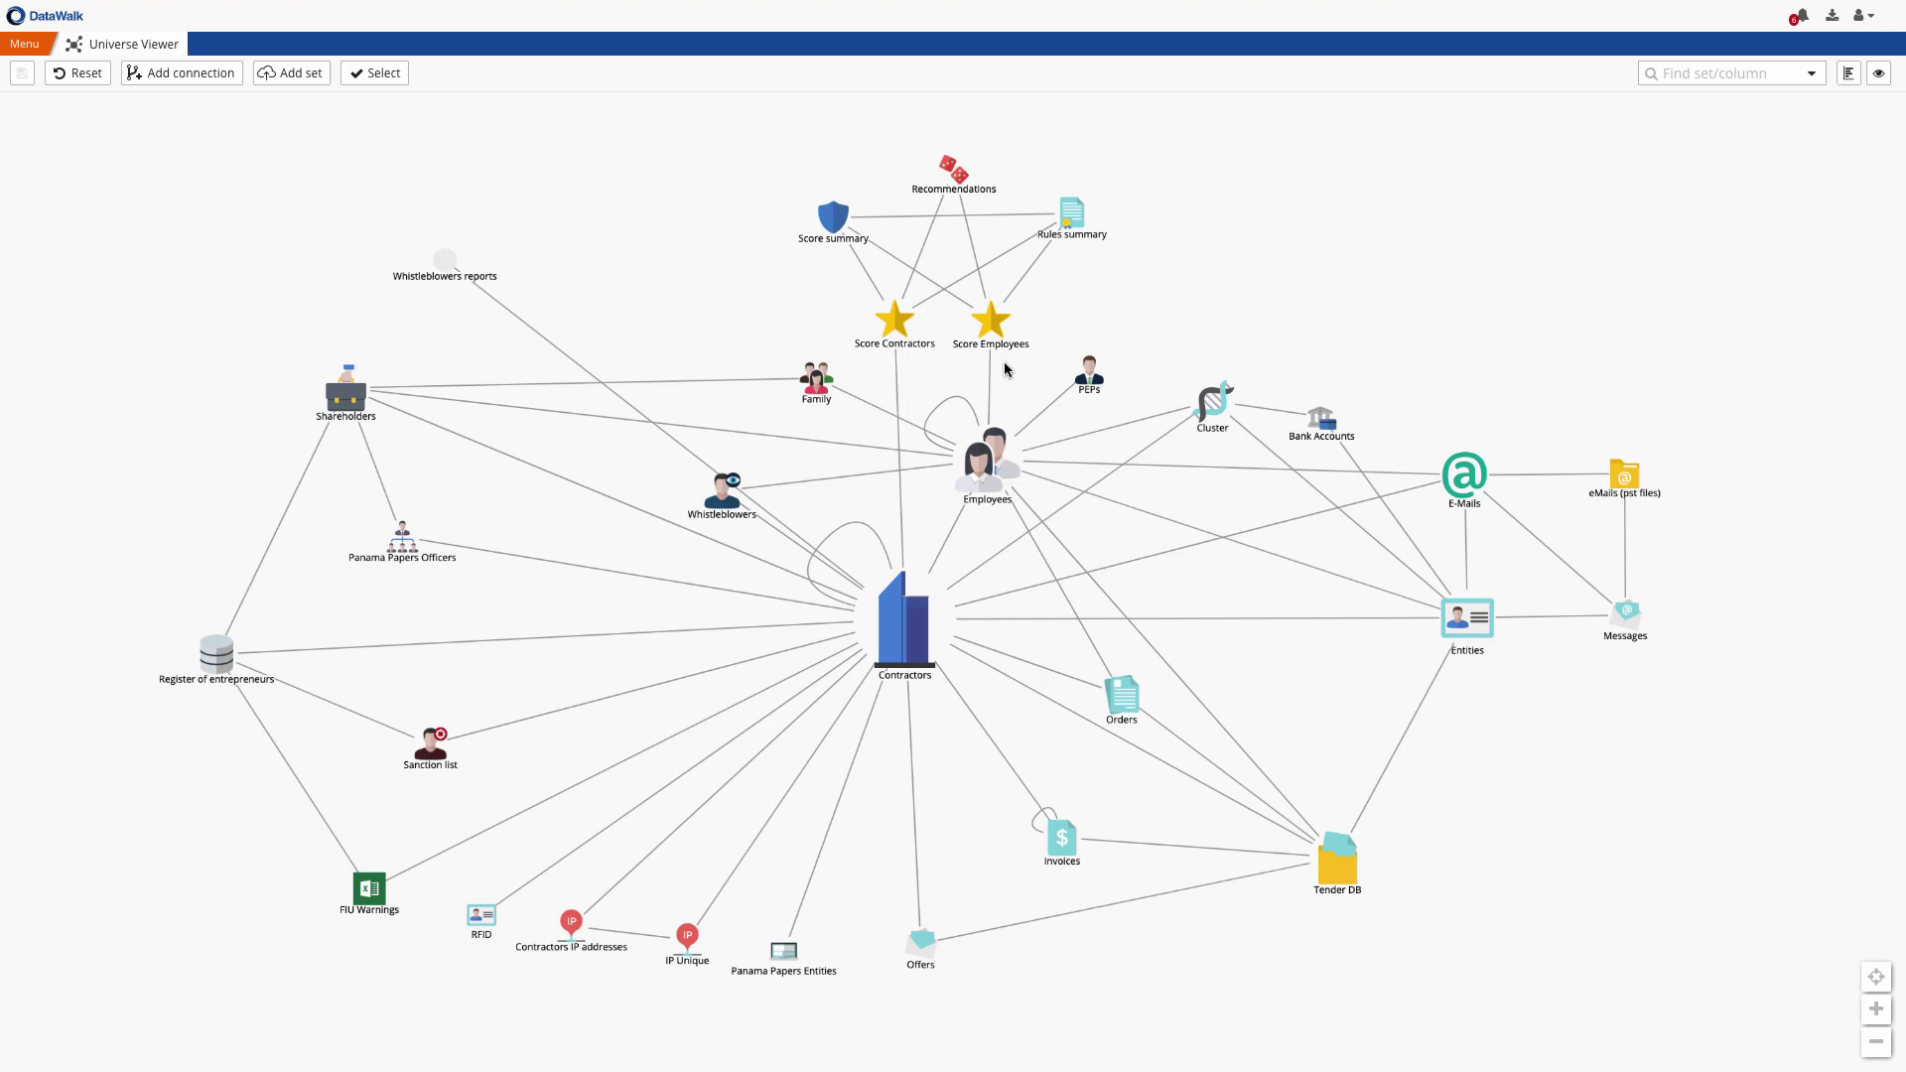
pyautogui.rightClick(834, 218)
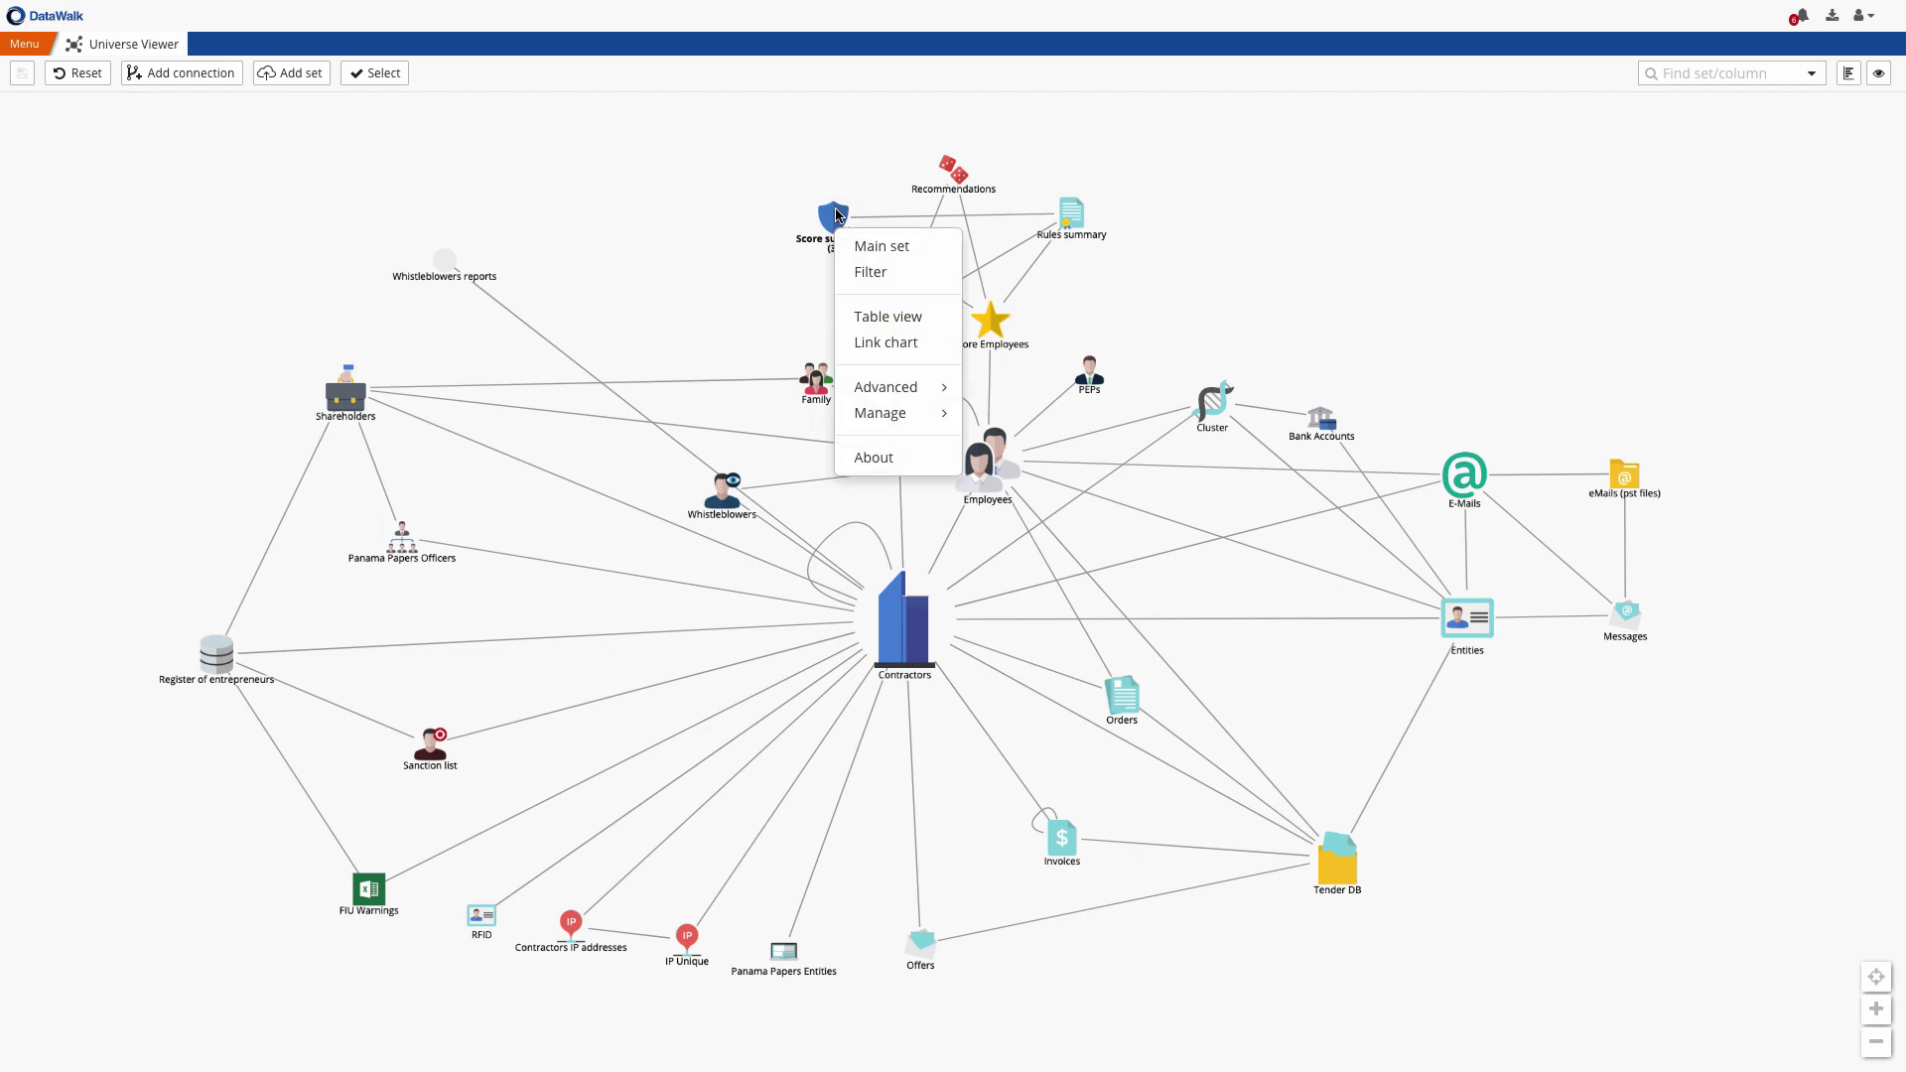
pyautogui.click(883, 317)
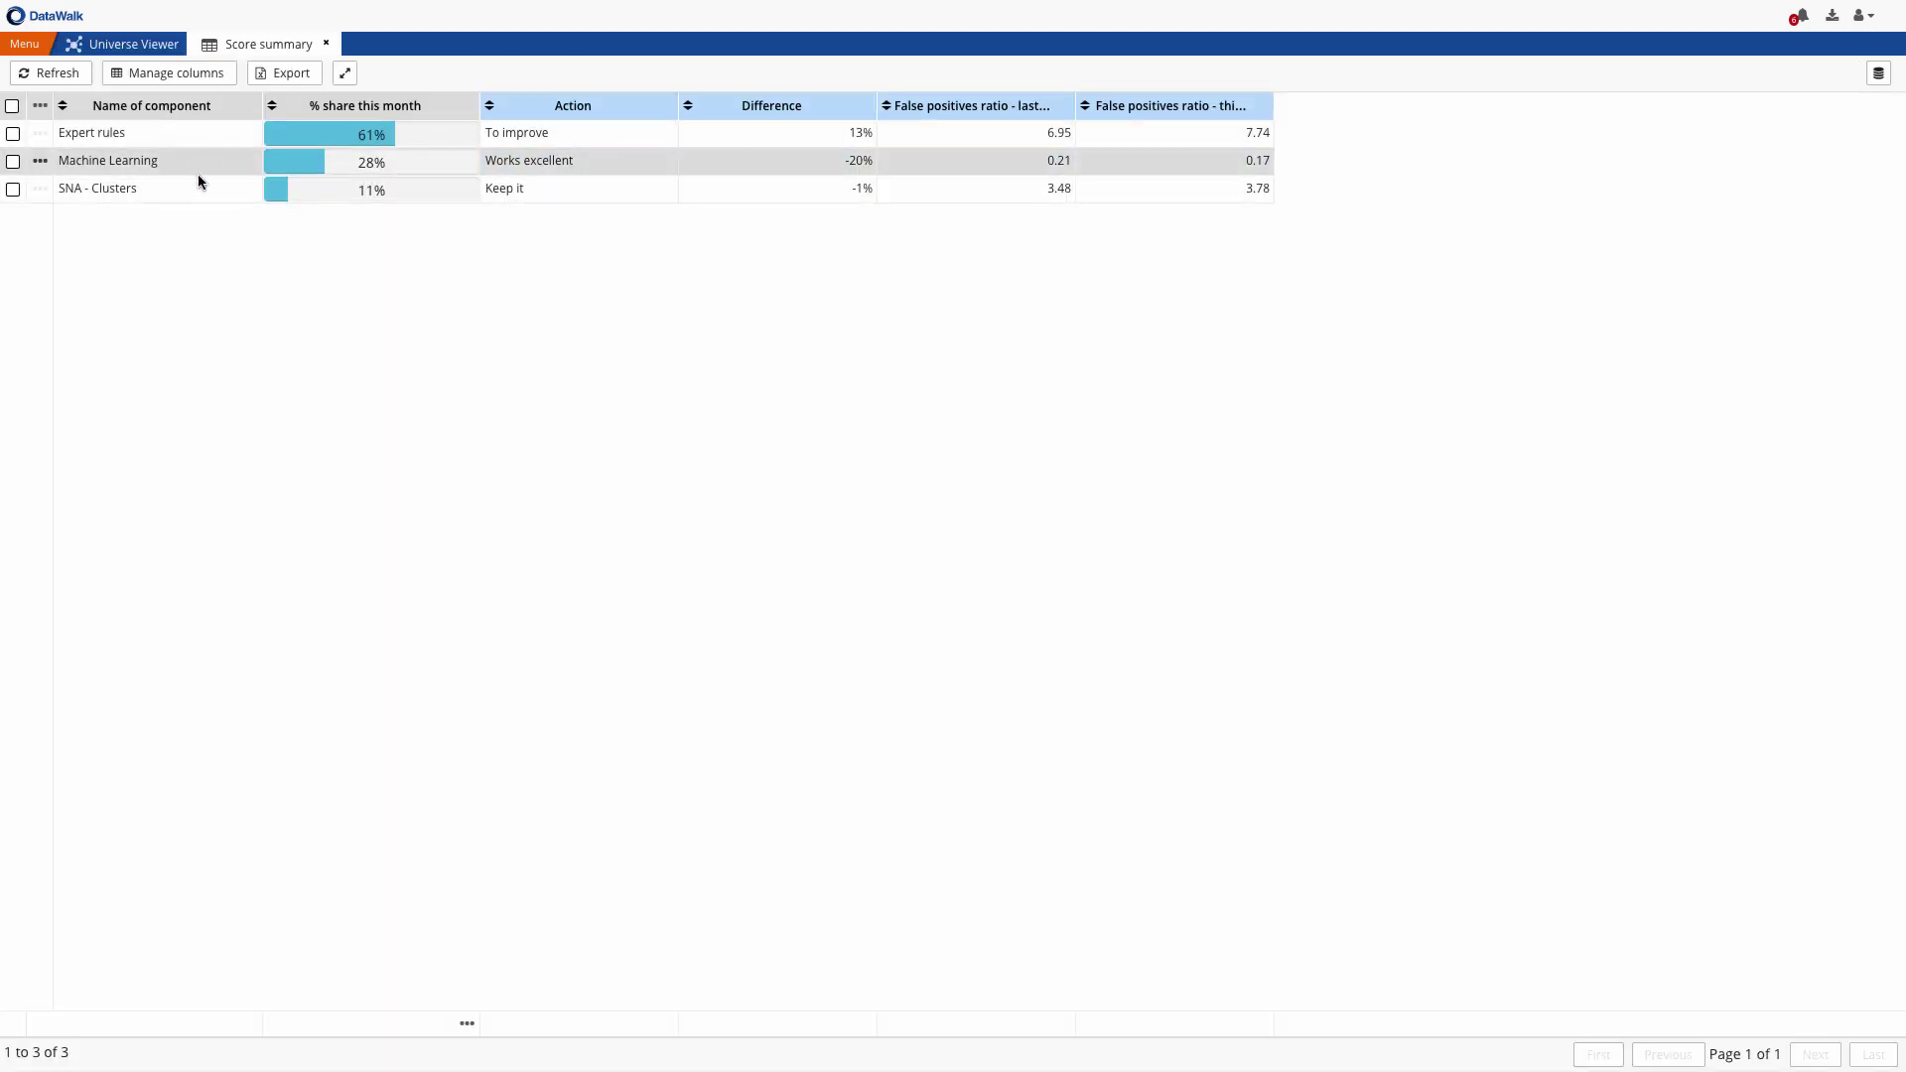
pyautogui.click(326, 46)
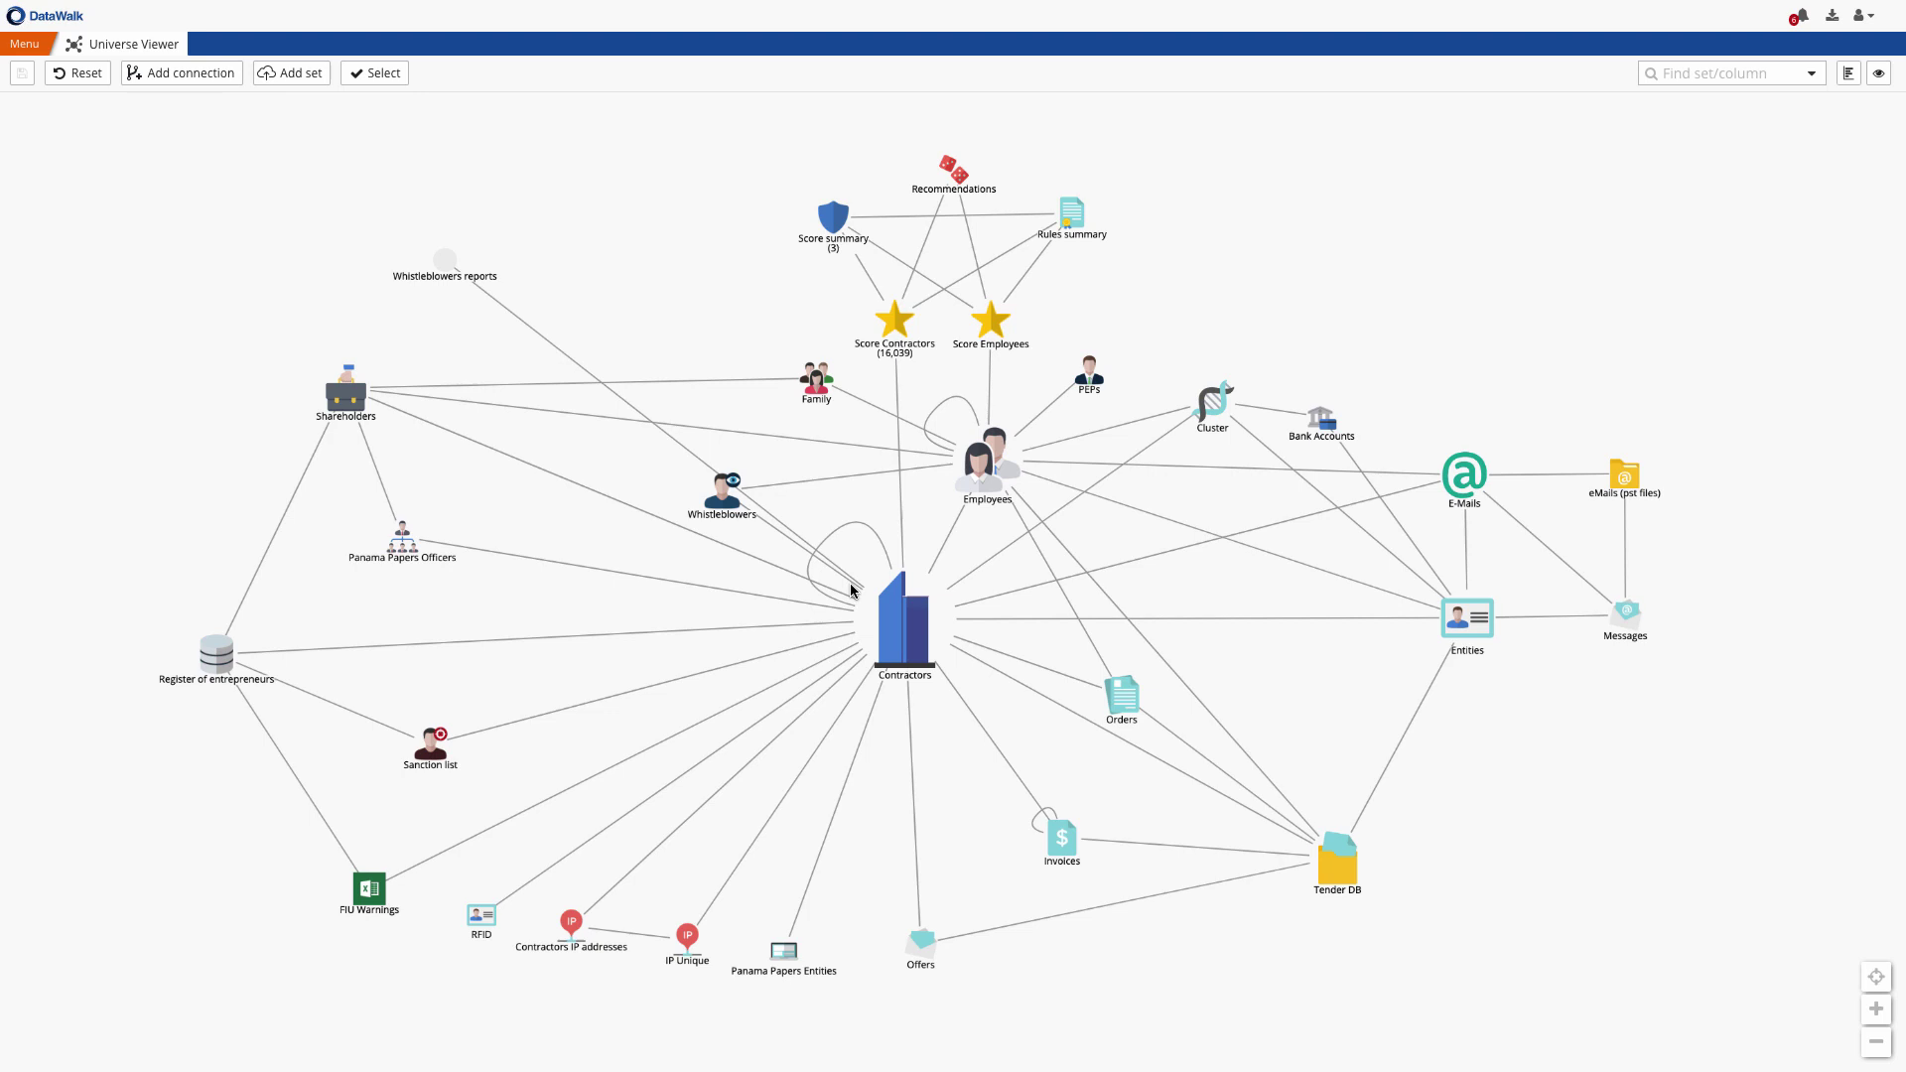
# Build a Sanction list → Contractors path filtered on Reported by WB = Yes, leaving 5 contractors
pyautogui.click(427, 751)
pyautogui.click(893, 633)
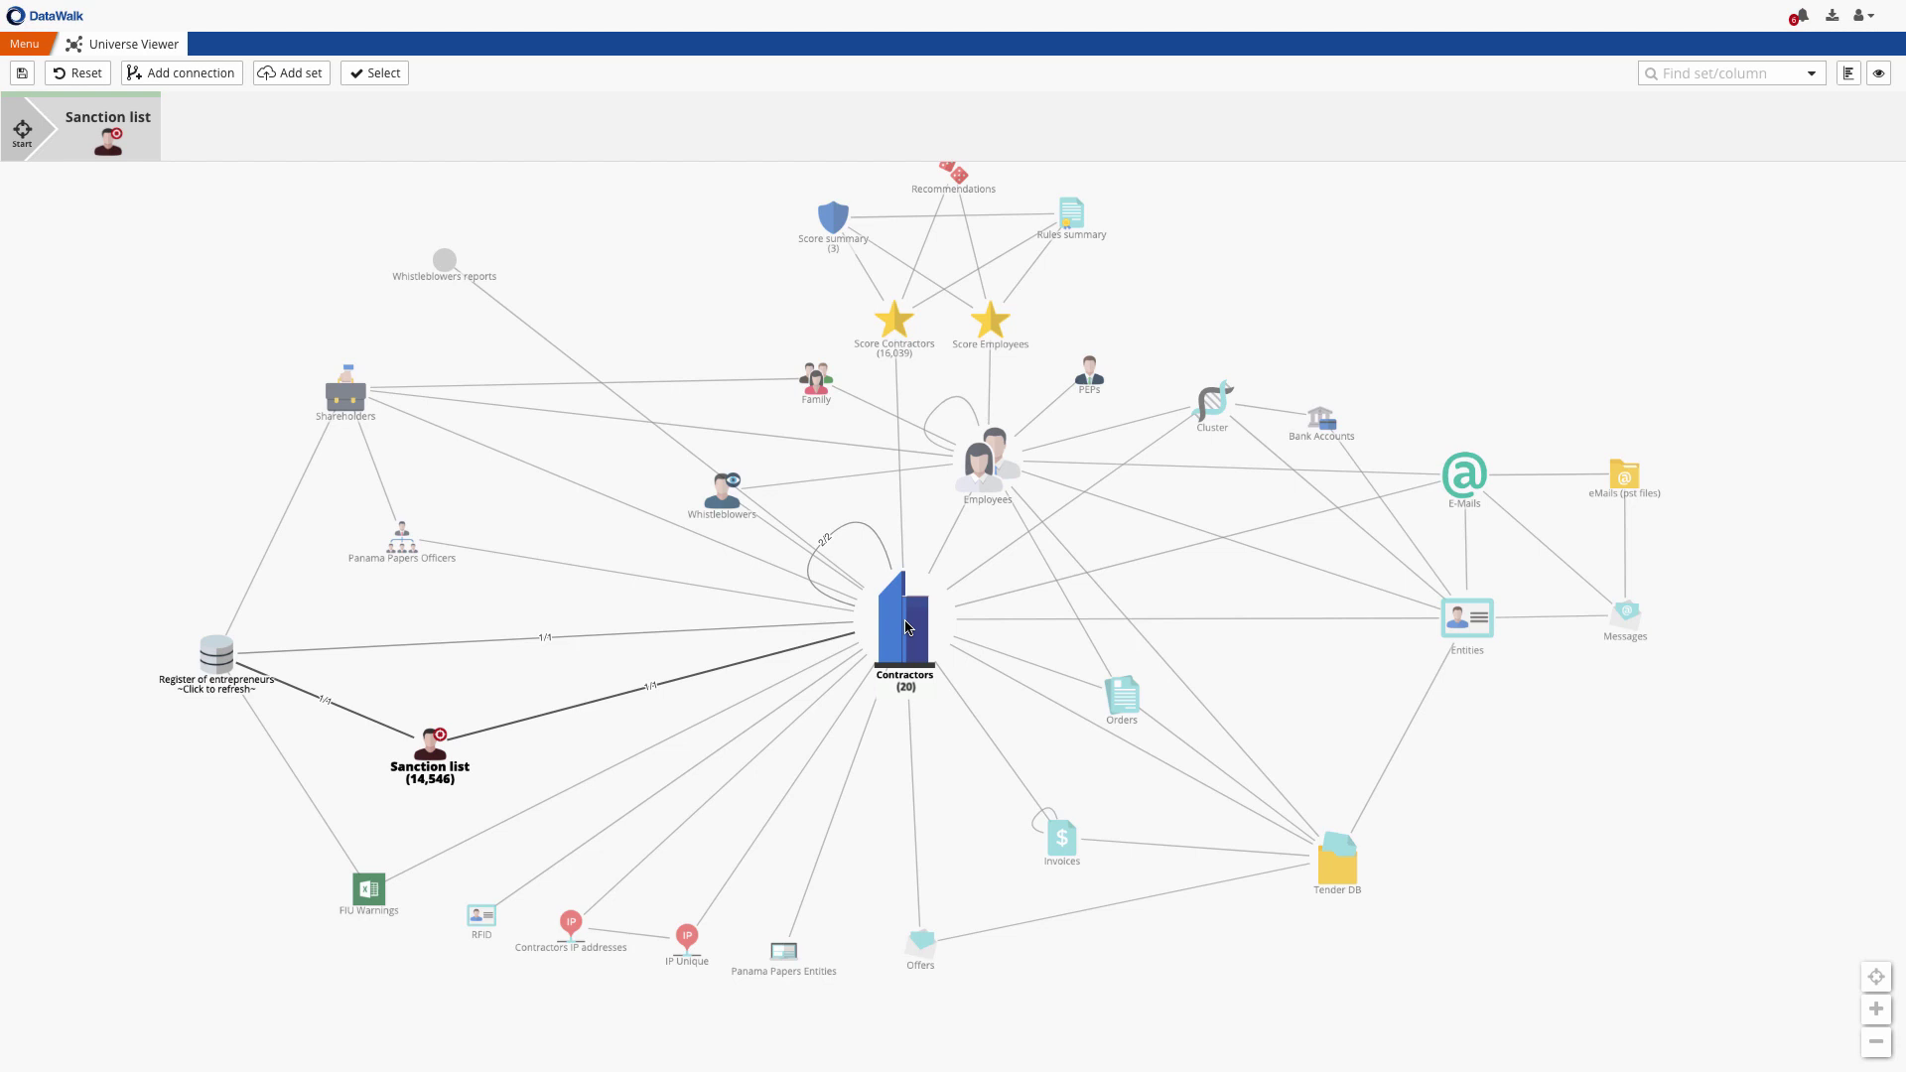
pyautogui.click(905, 628)
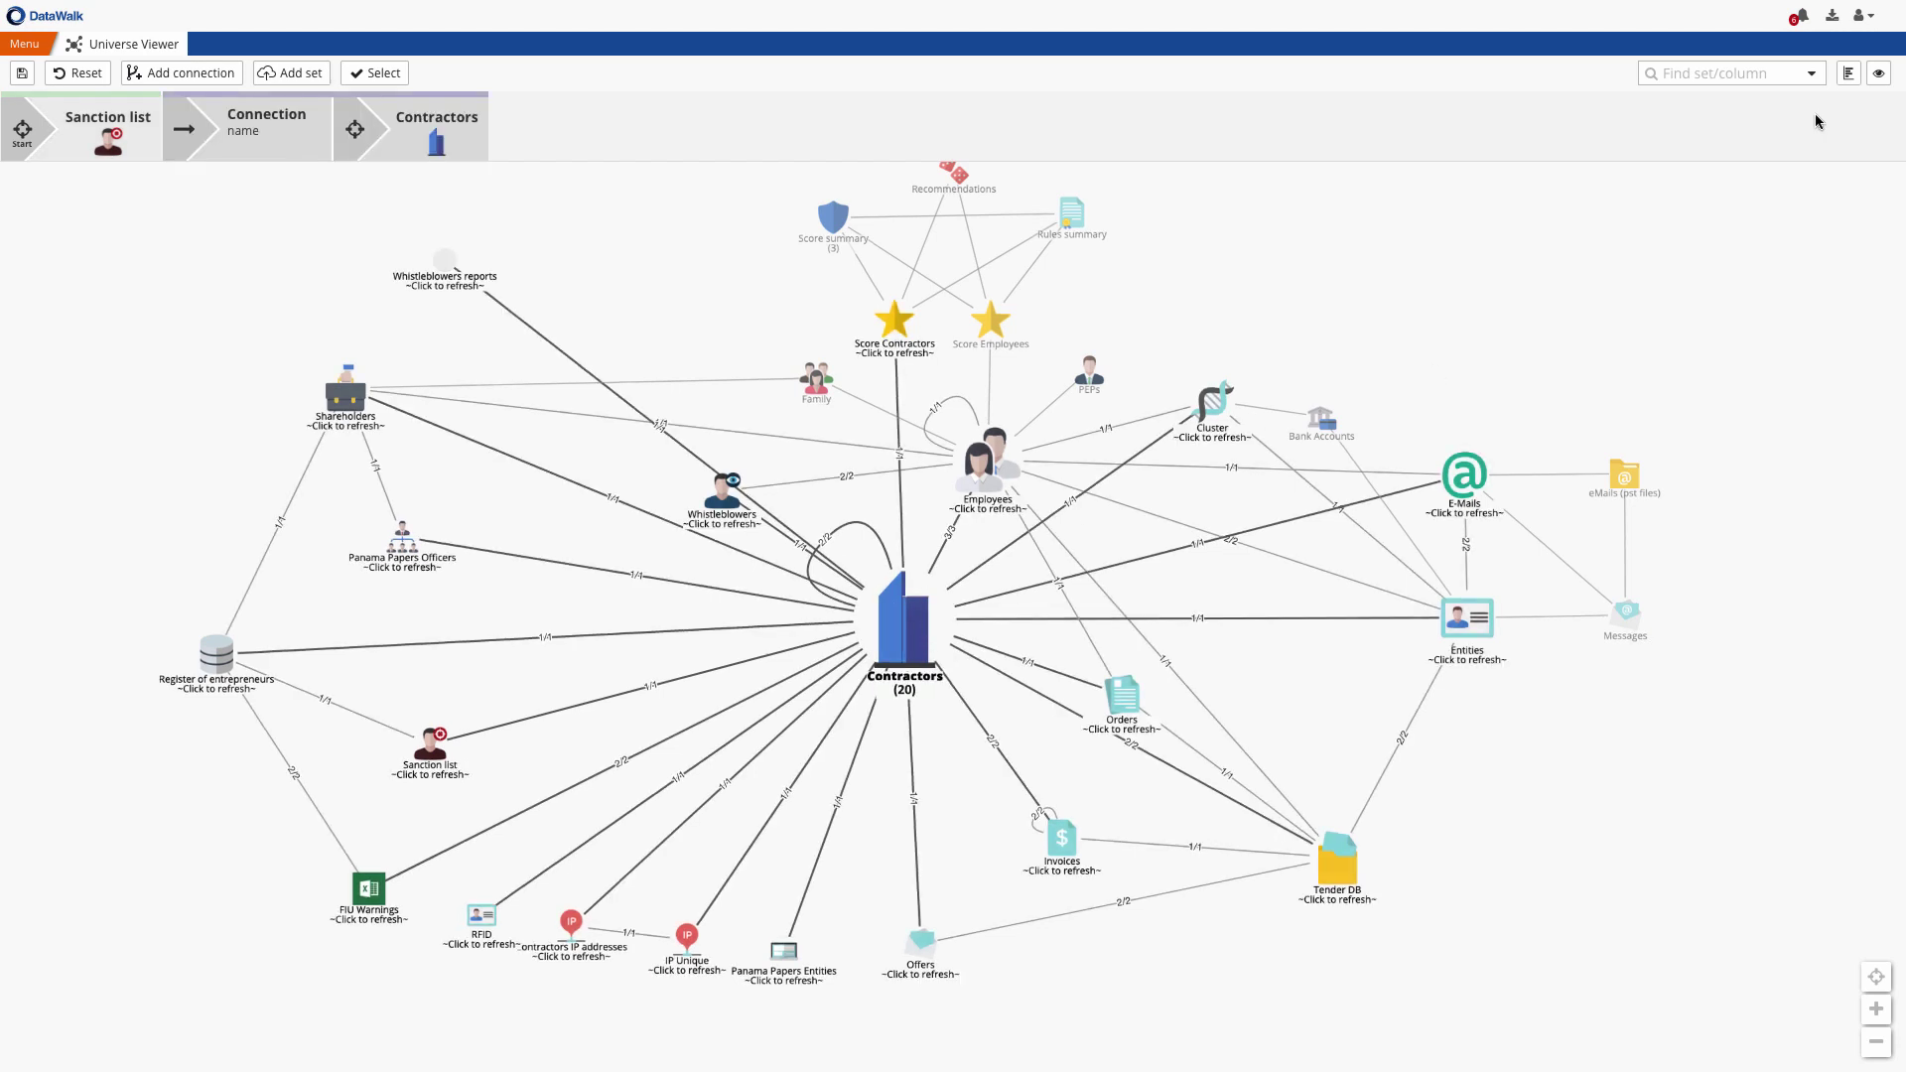
pyautogui.click(1848, 73)
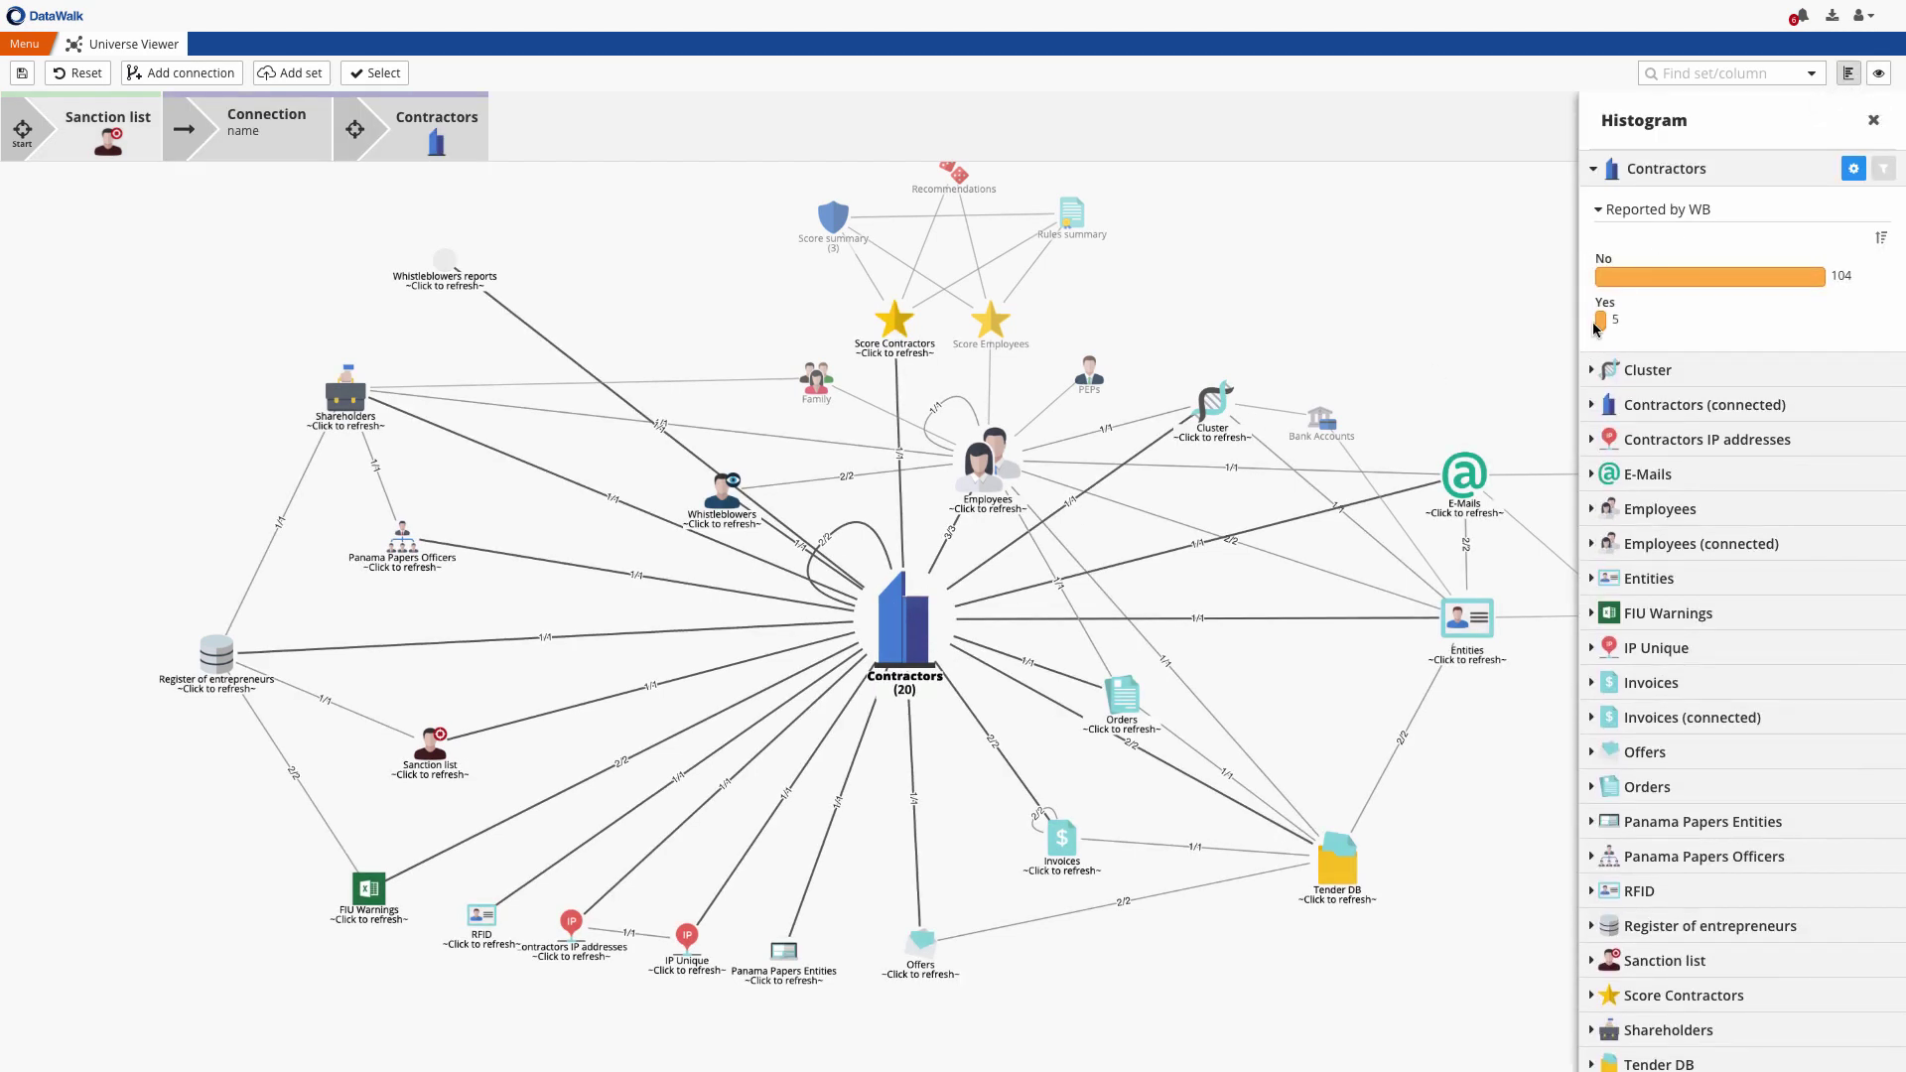
pyautogui.click(1600, 320)
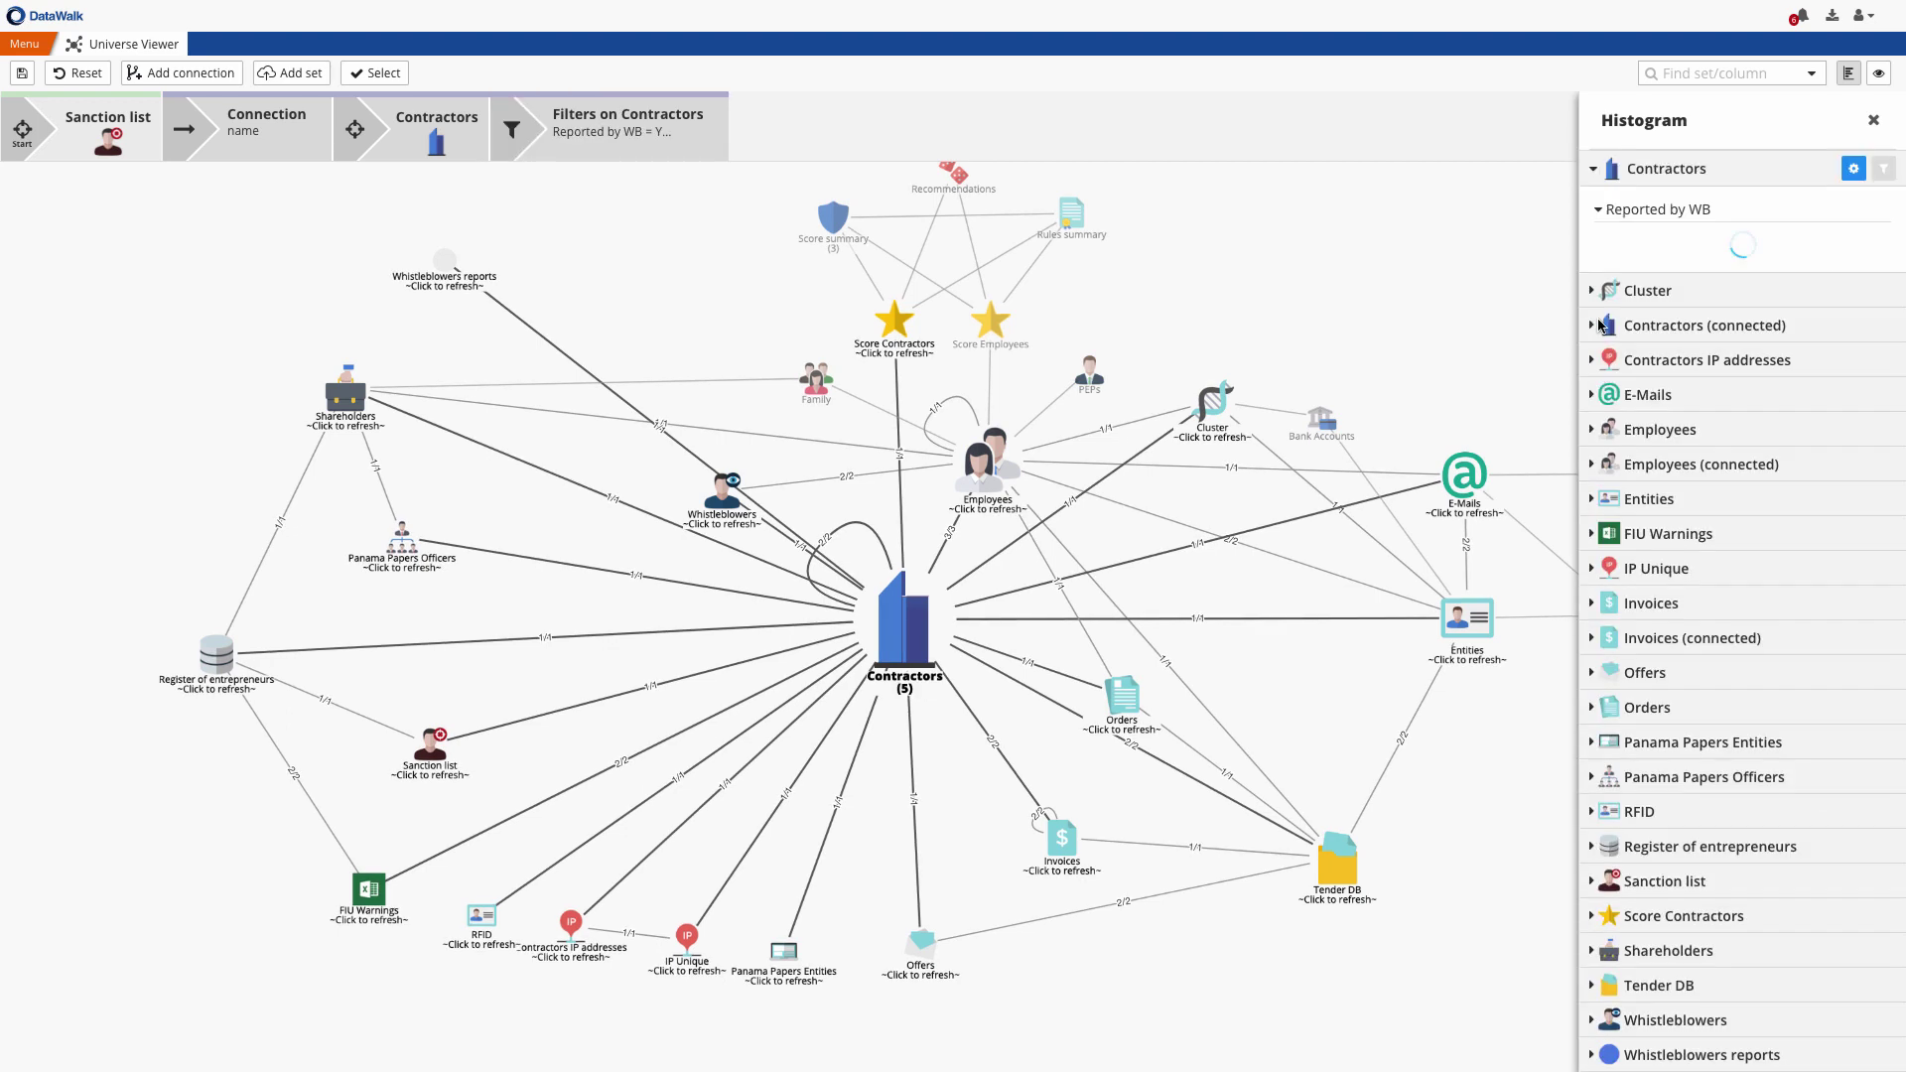
pyautogui.click(1873, 120)
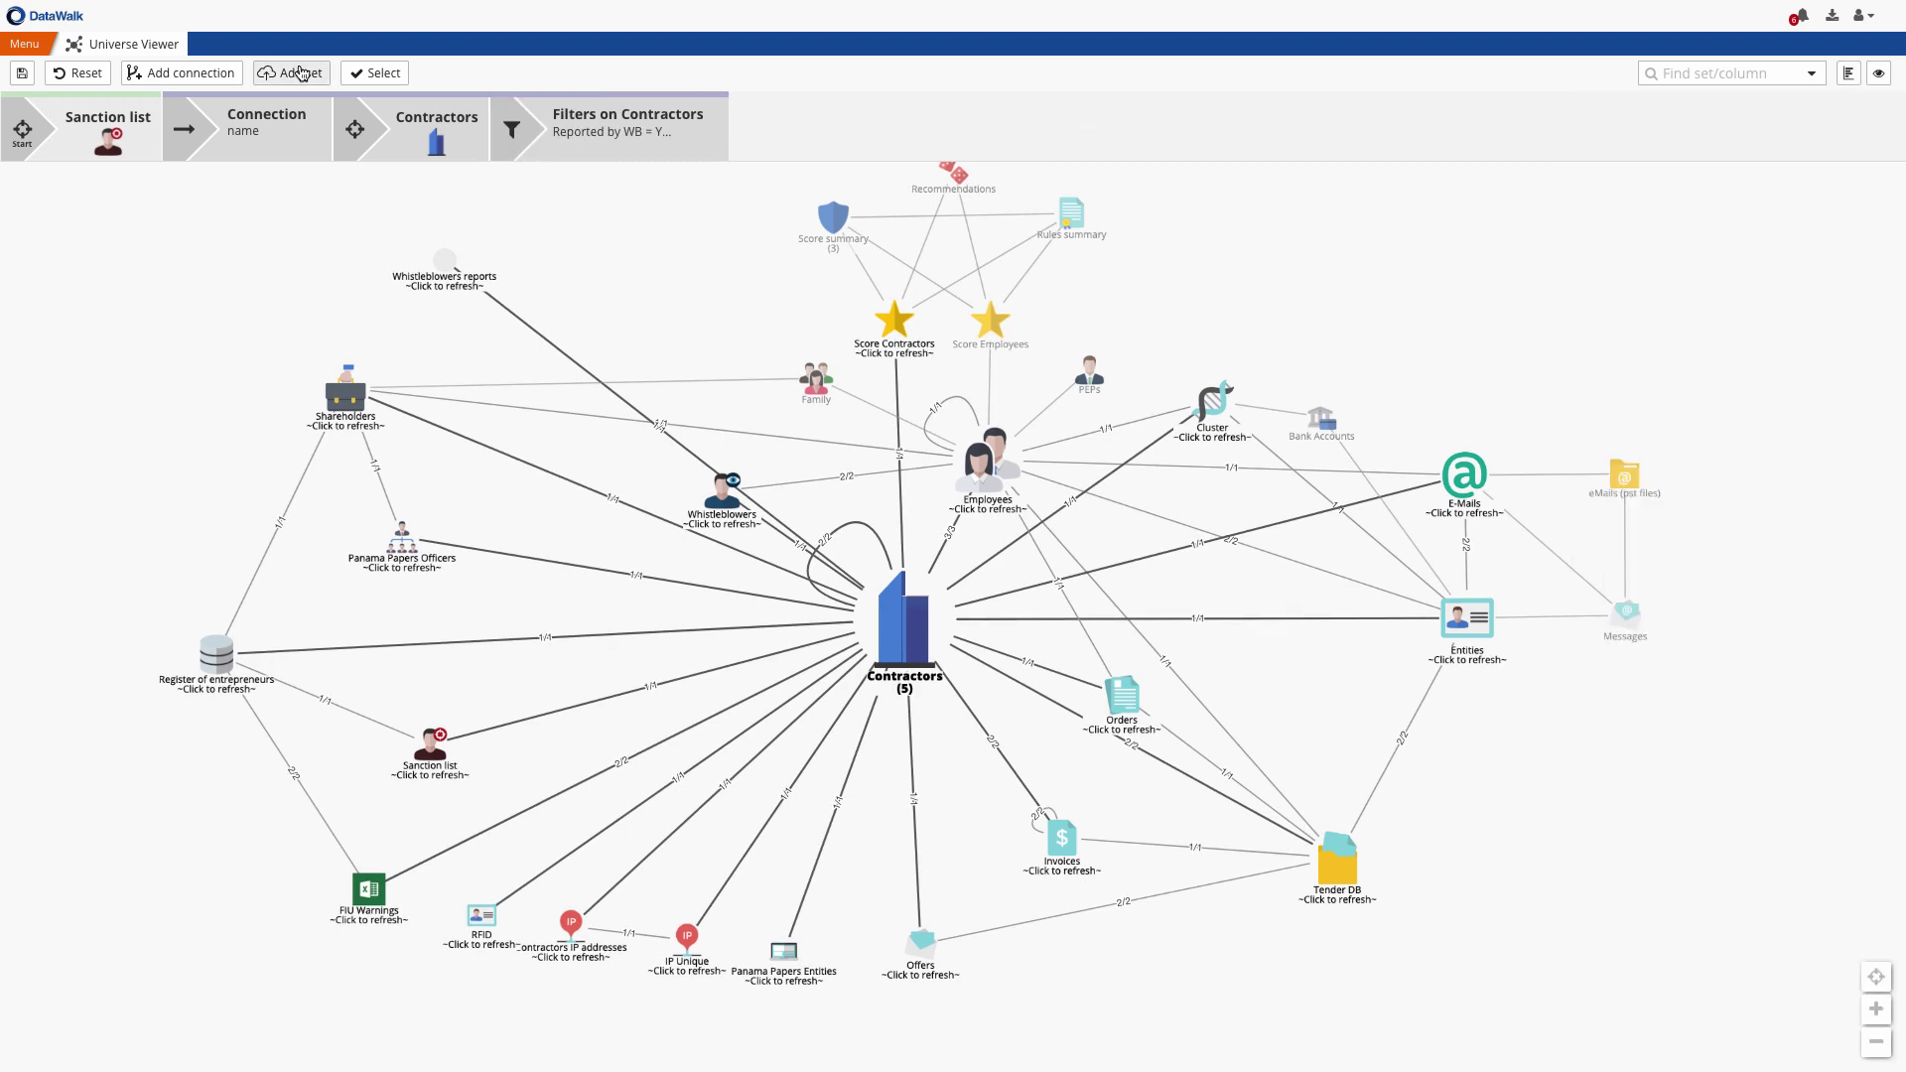
# Save the path as 'Contractors on the sanction lists notified by WB' in the Post-contract fraud scenarios category
pyautogui.click(22, 72)
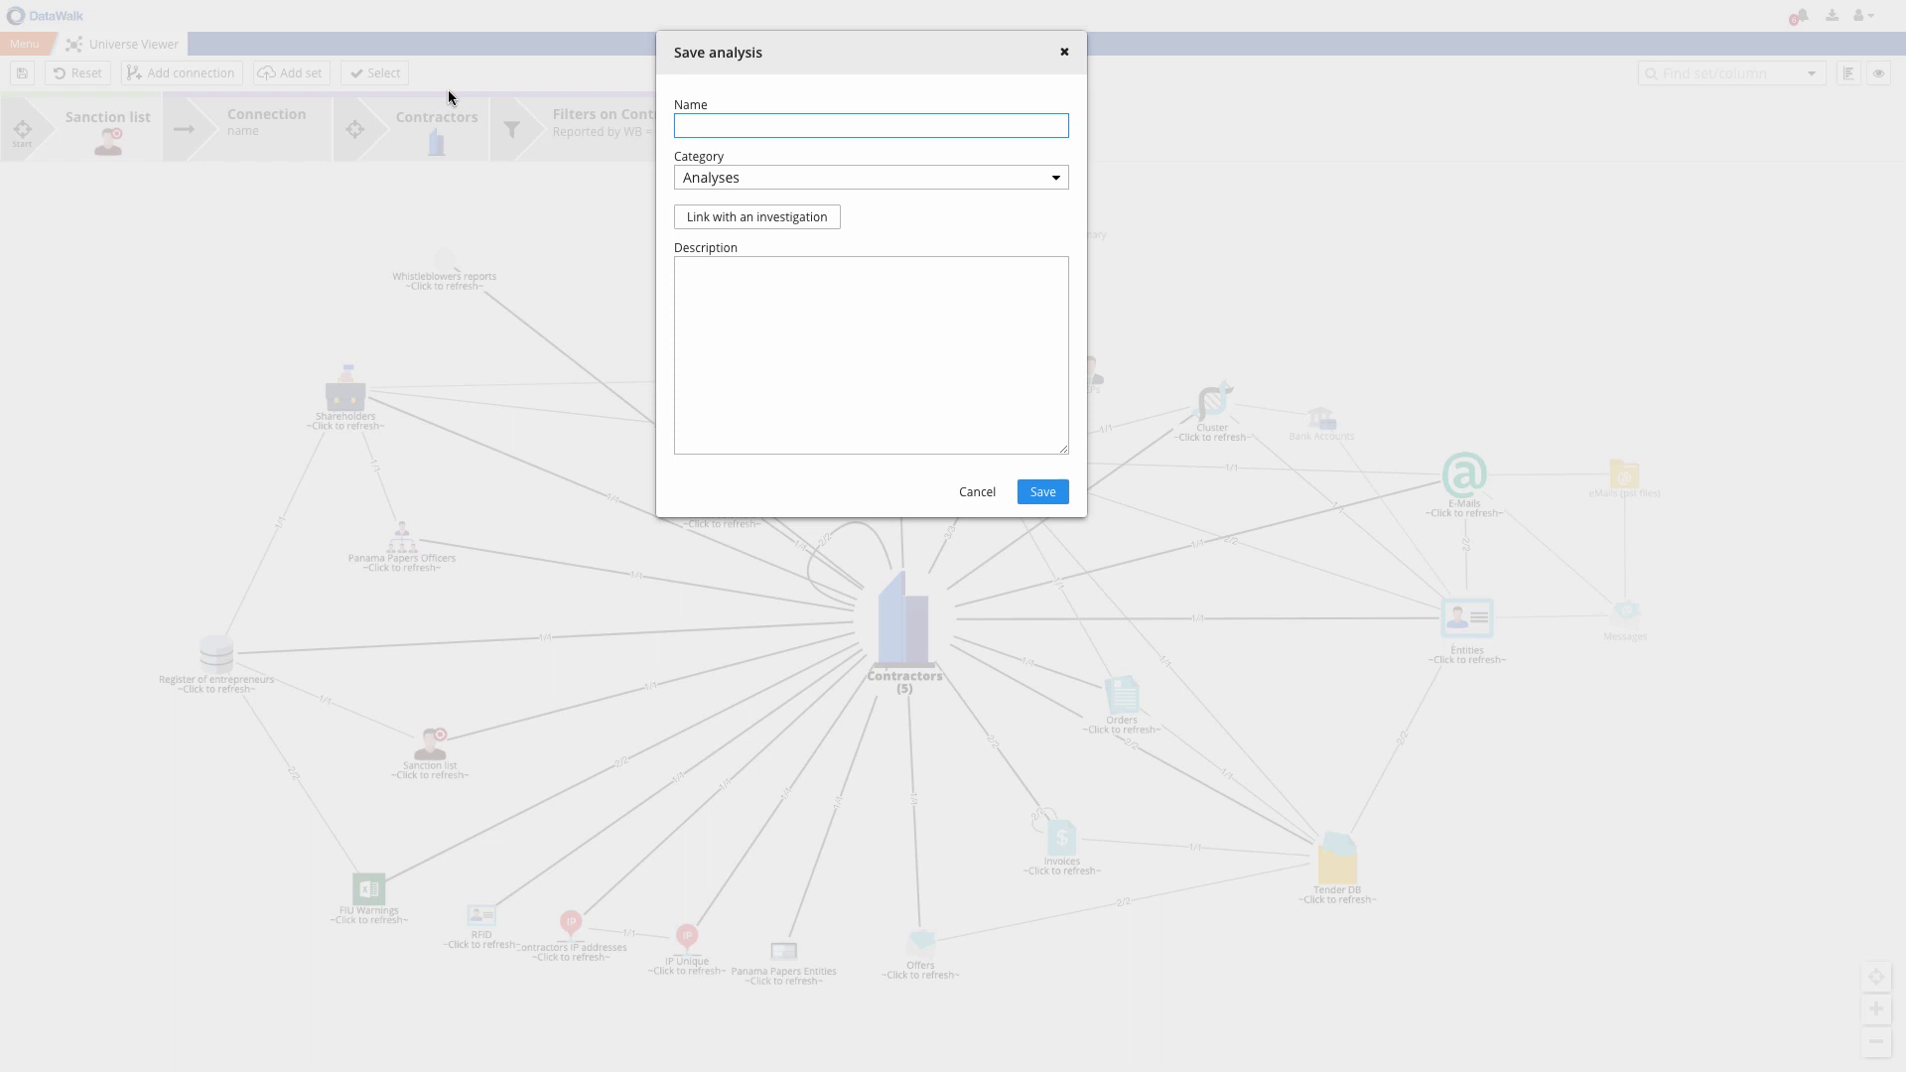
pyautogui.write('Contractors on the sanction lists notified by WB')
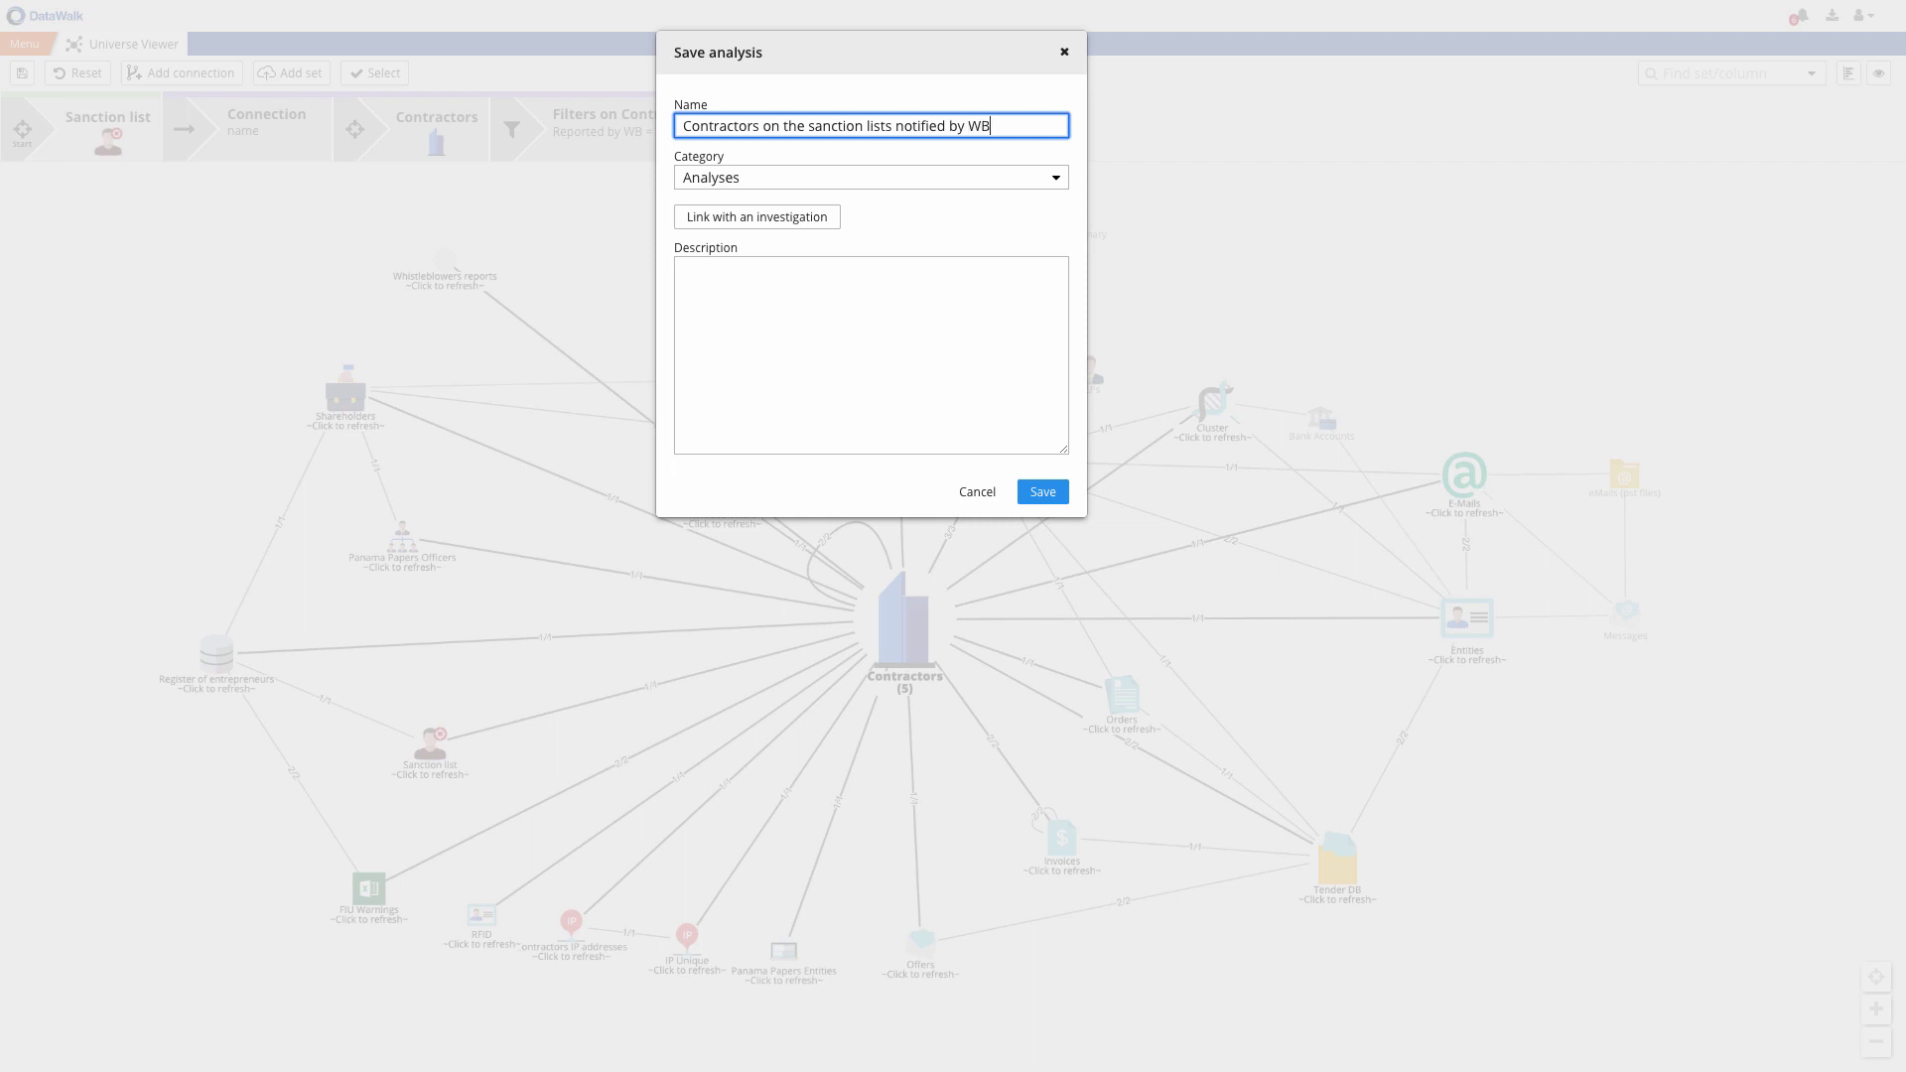
pyautogui.click(1033, 176)
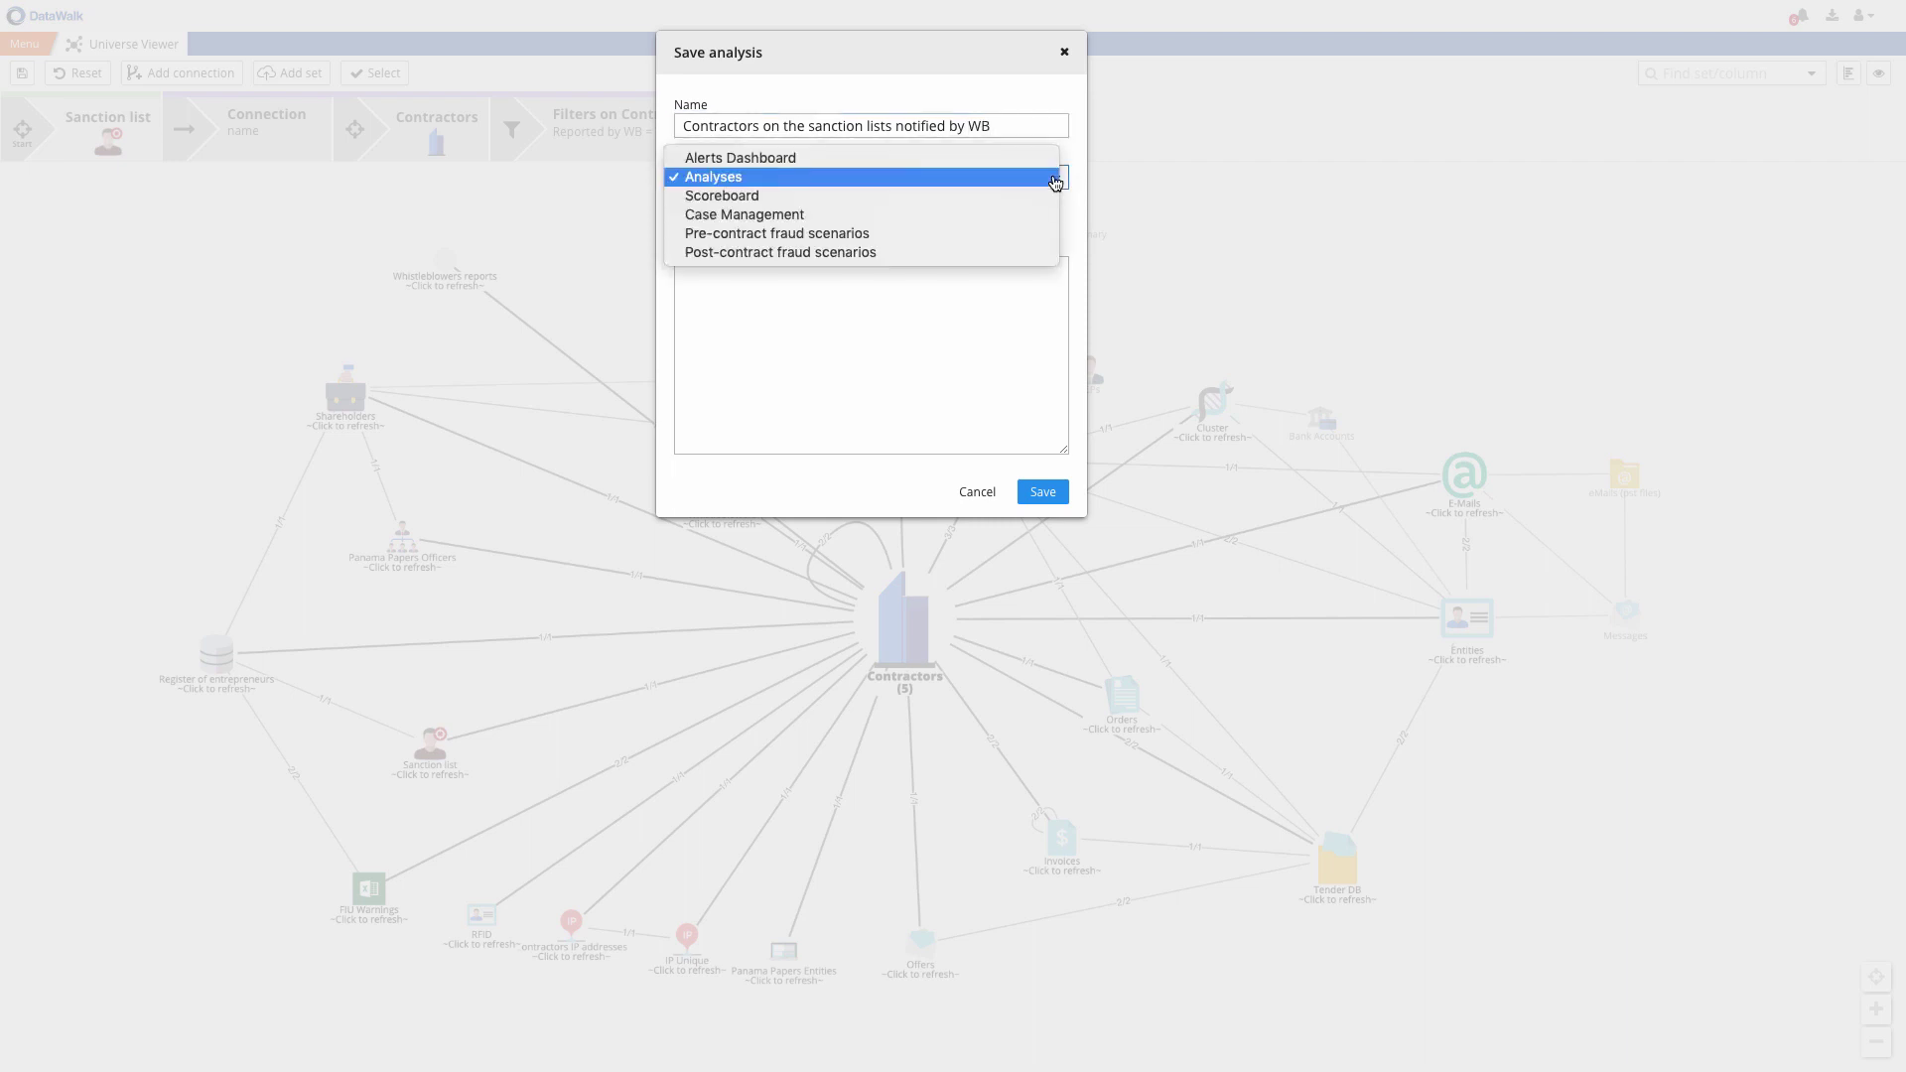
pyautogui.click(1030, 254)
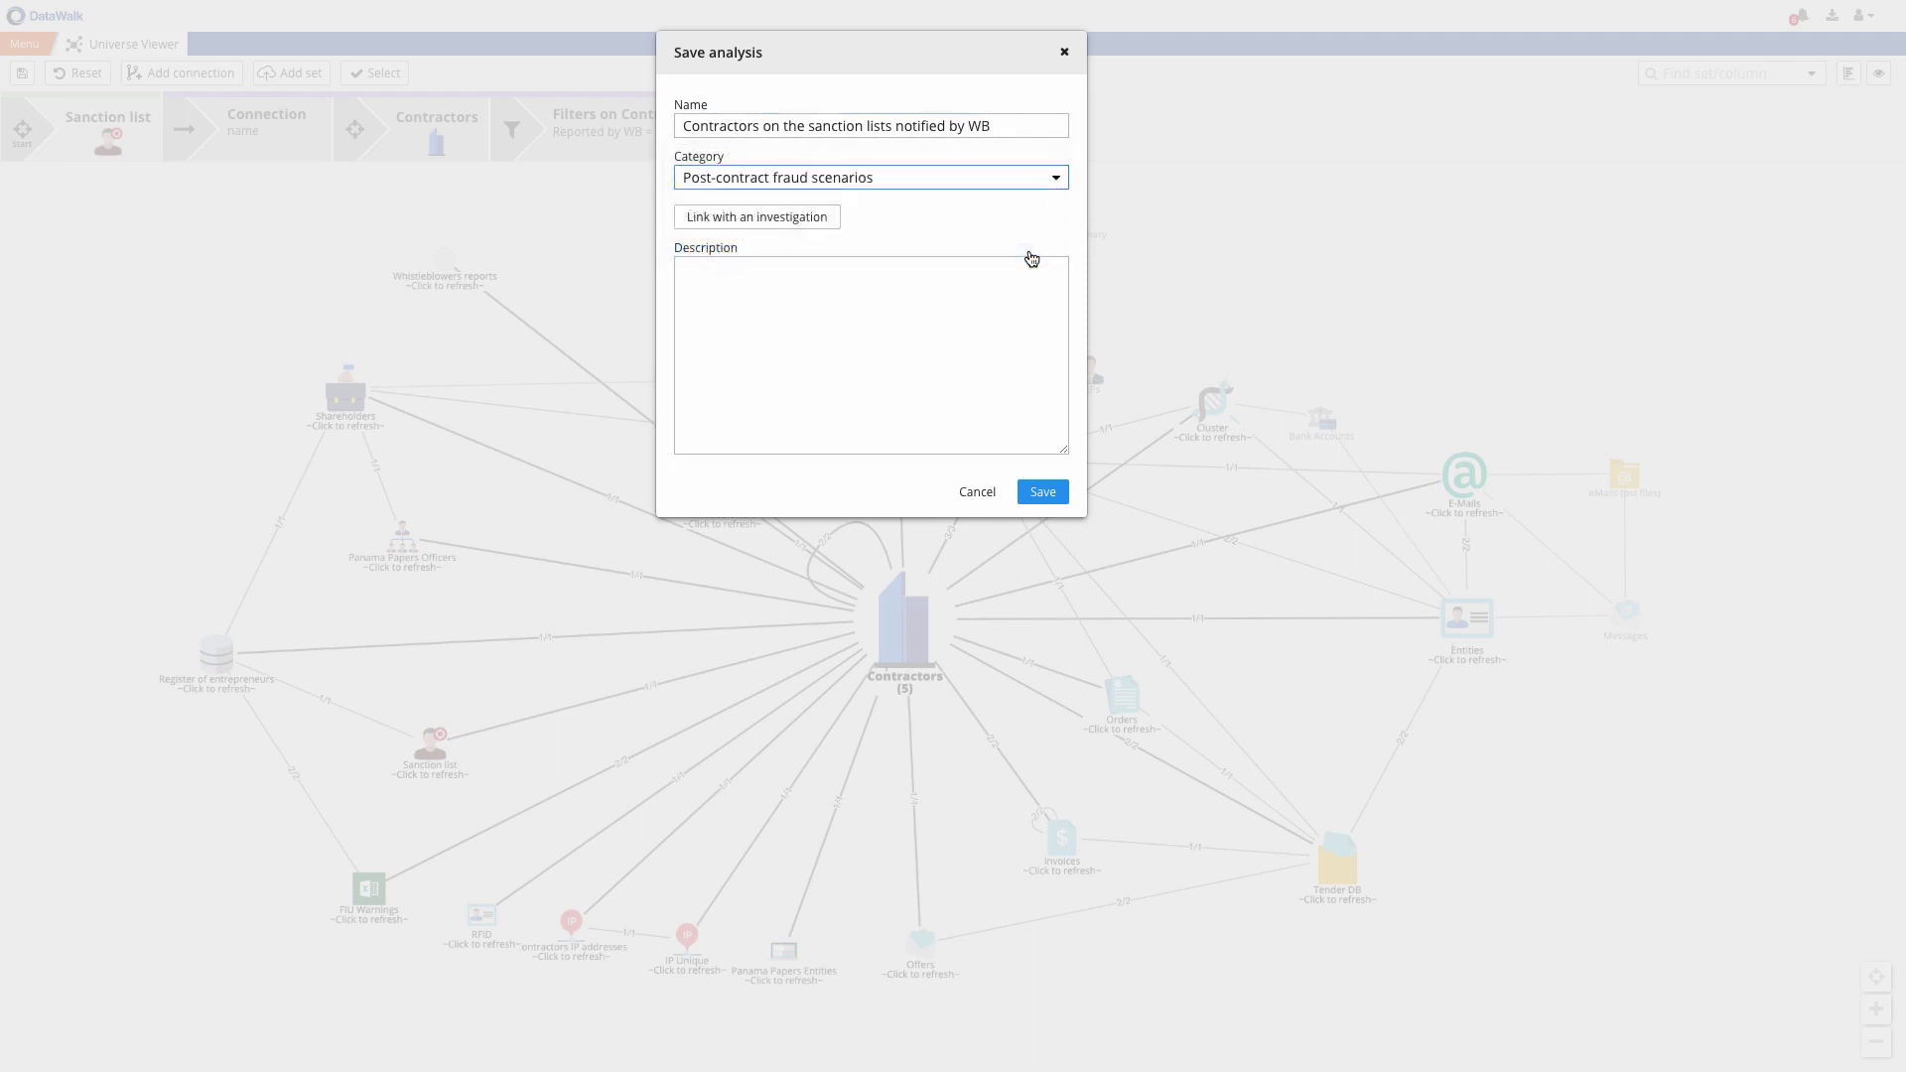
pyautogui.click(1040, 493)
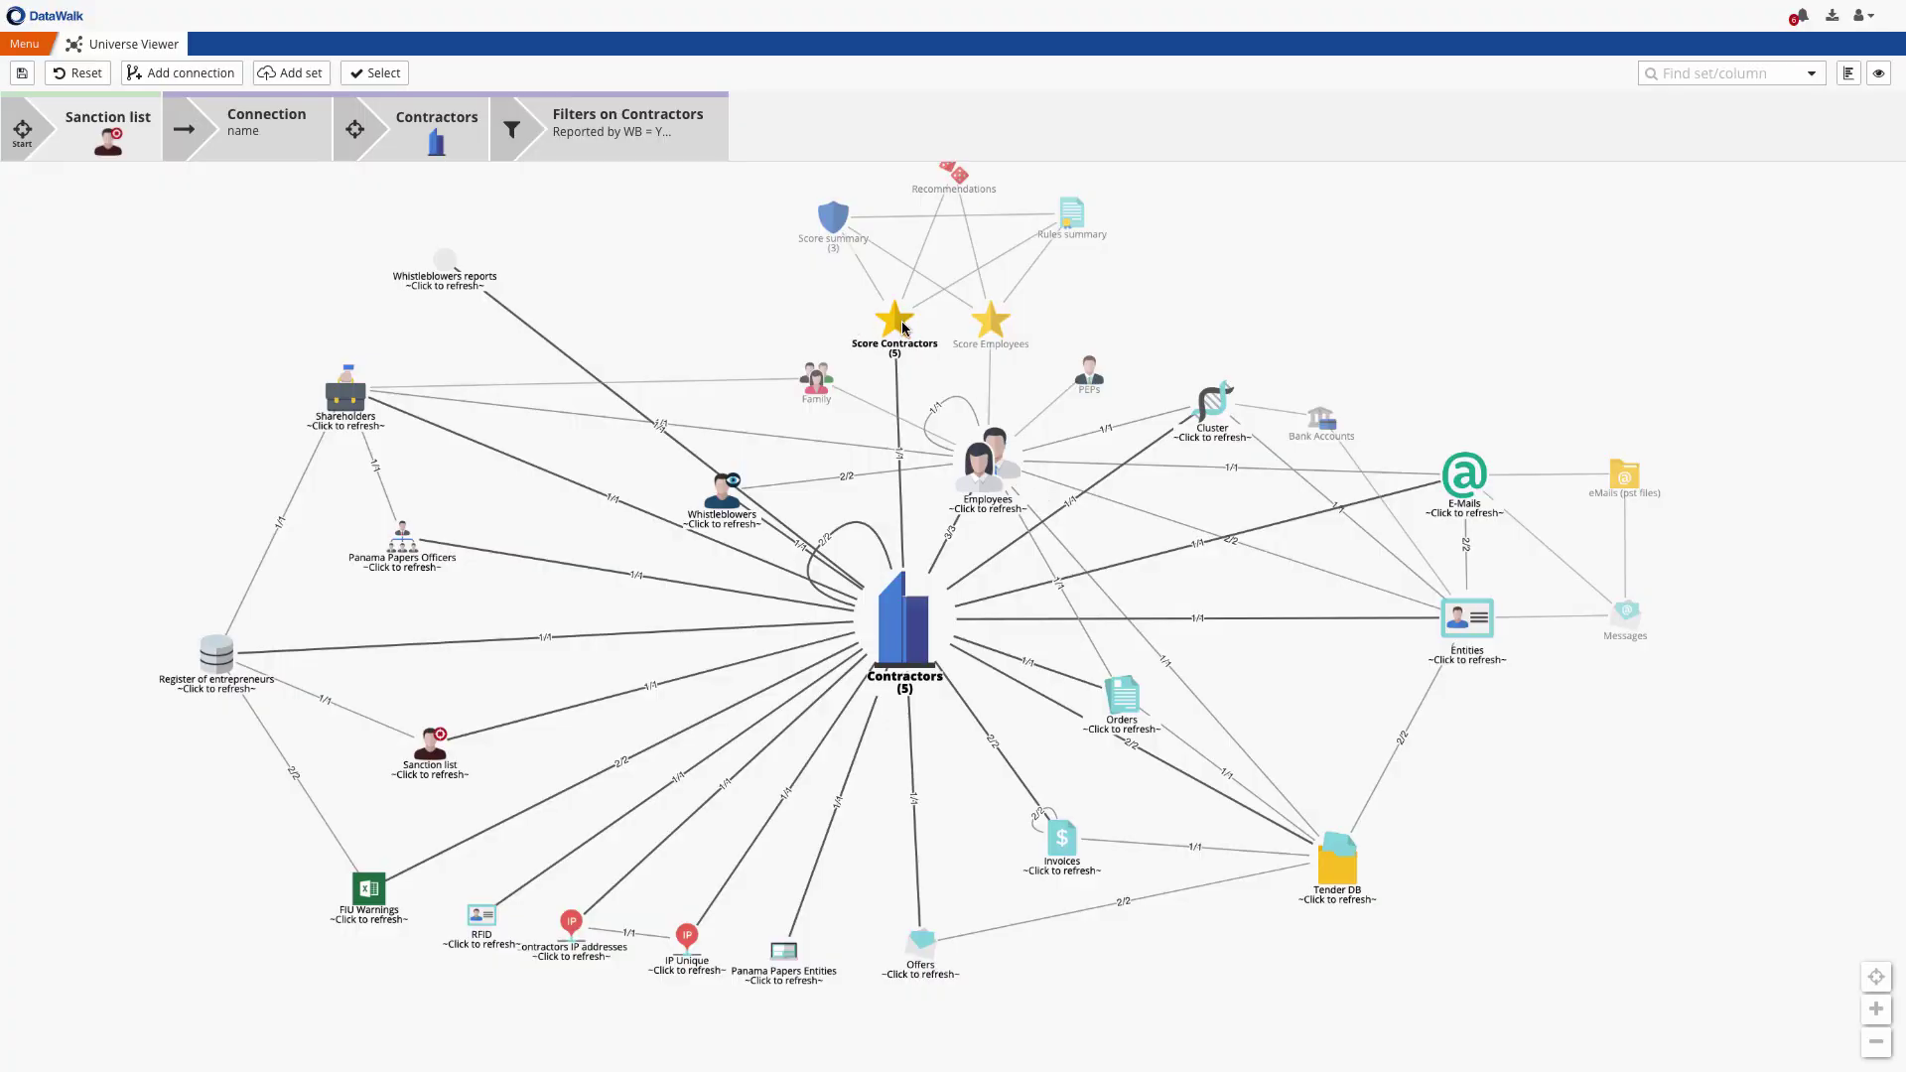
# Duplicate the Score Contractors score and give the 'sanction lists notified by WB' analysis a weight
pyautogui.click(903, 328)
pyautogui.moveTo(978, 489)
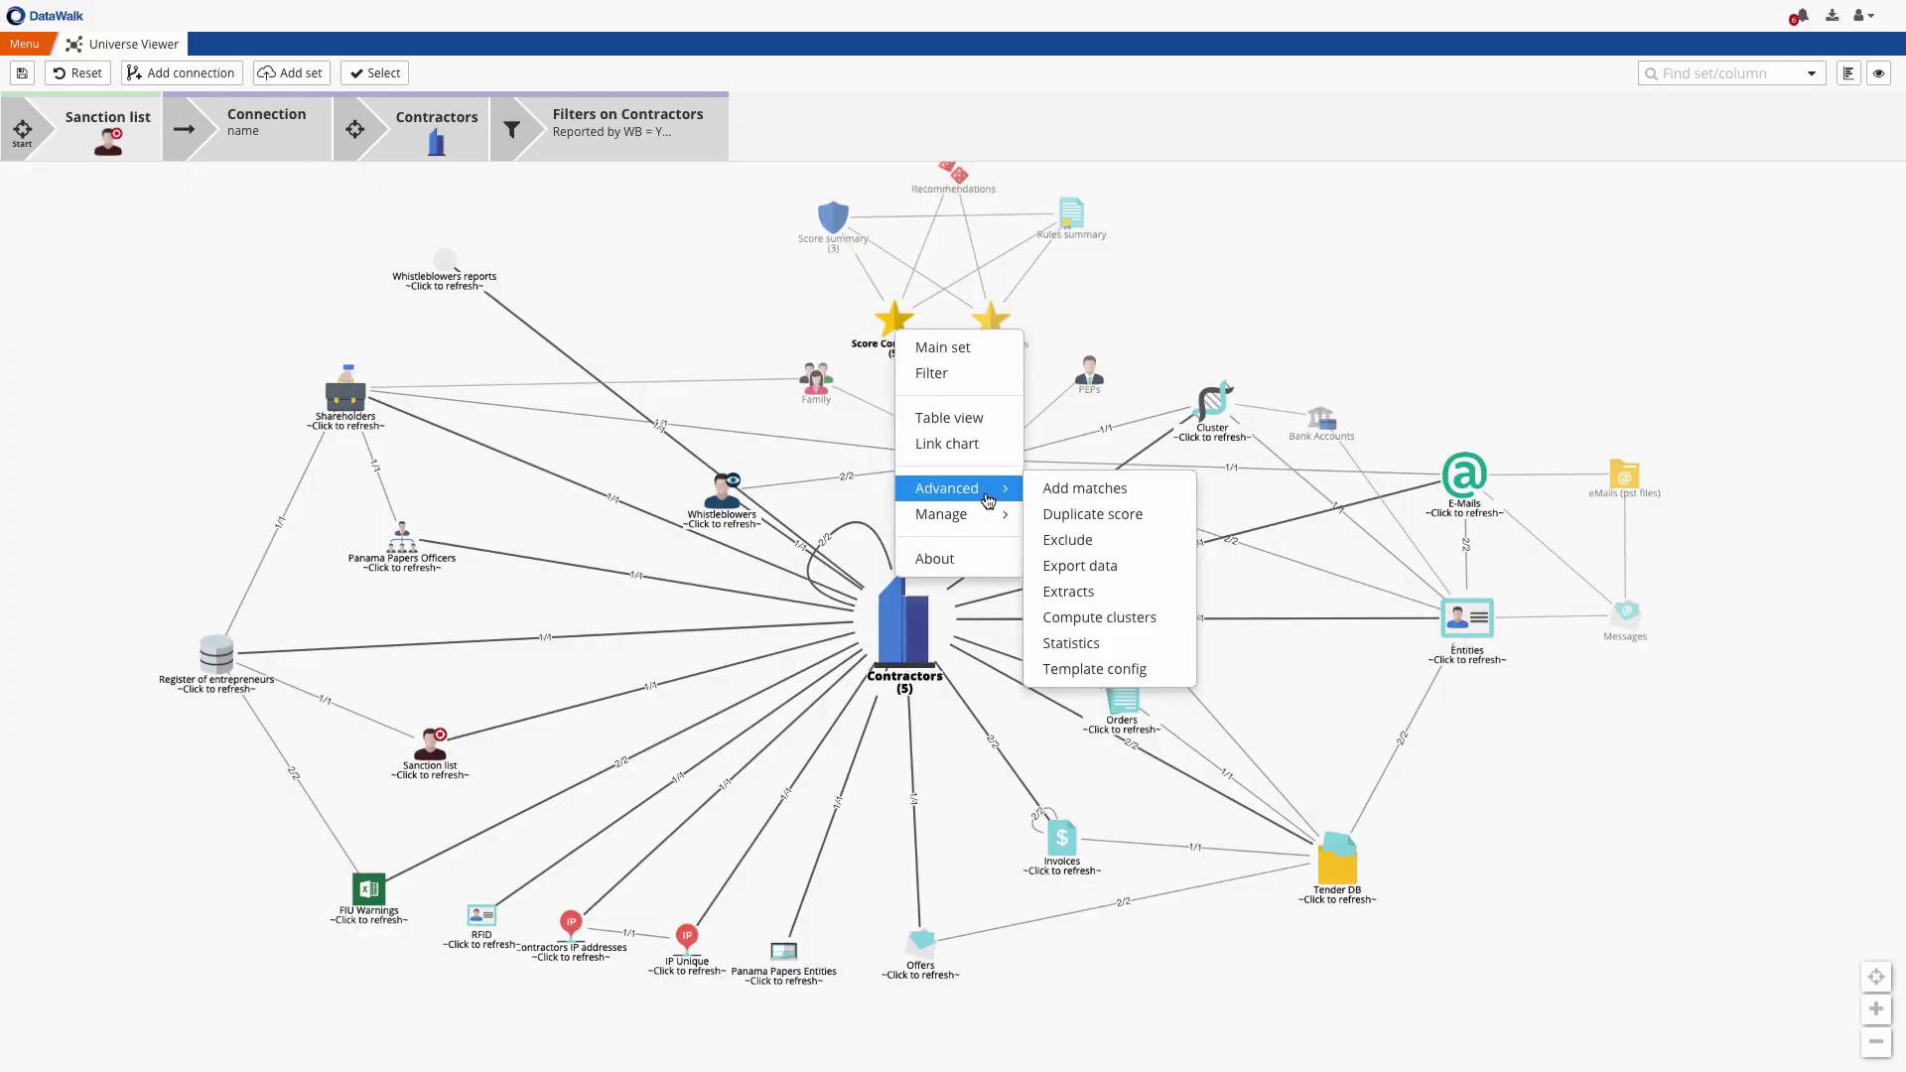
pyautogui.click(1107, 523)
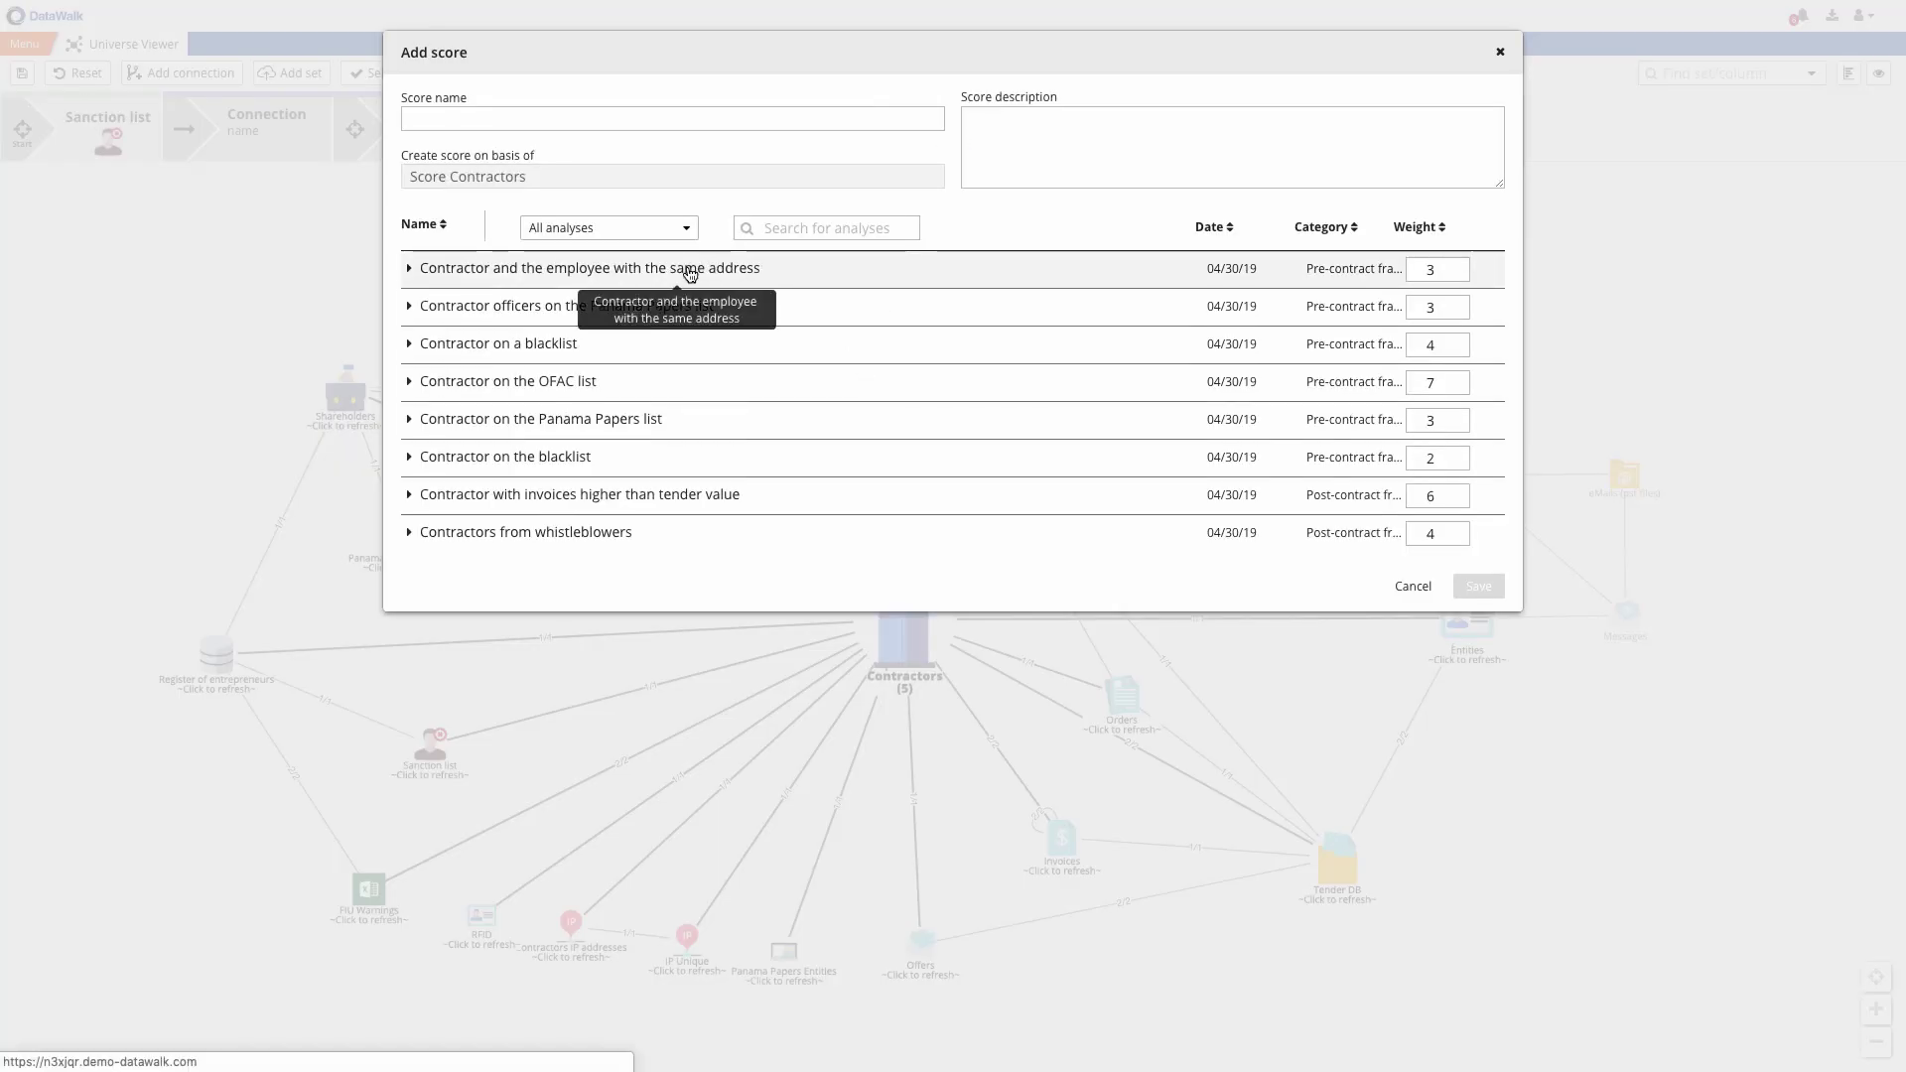
pyautogui.scroll(-5, 681, 469)
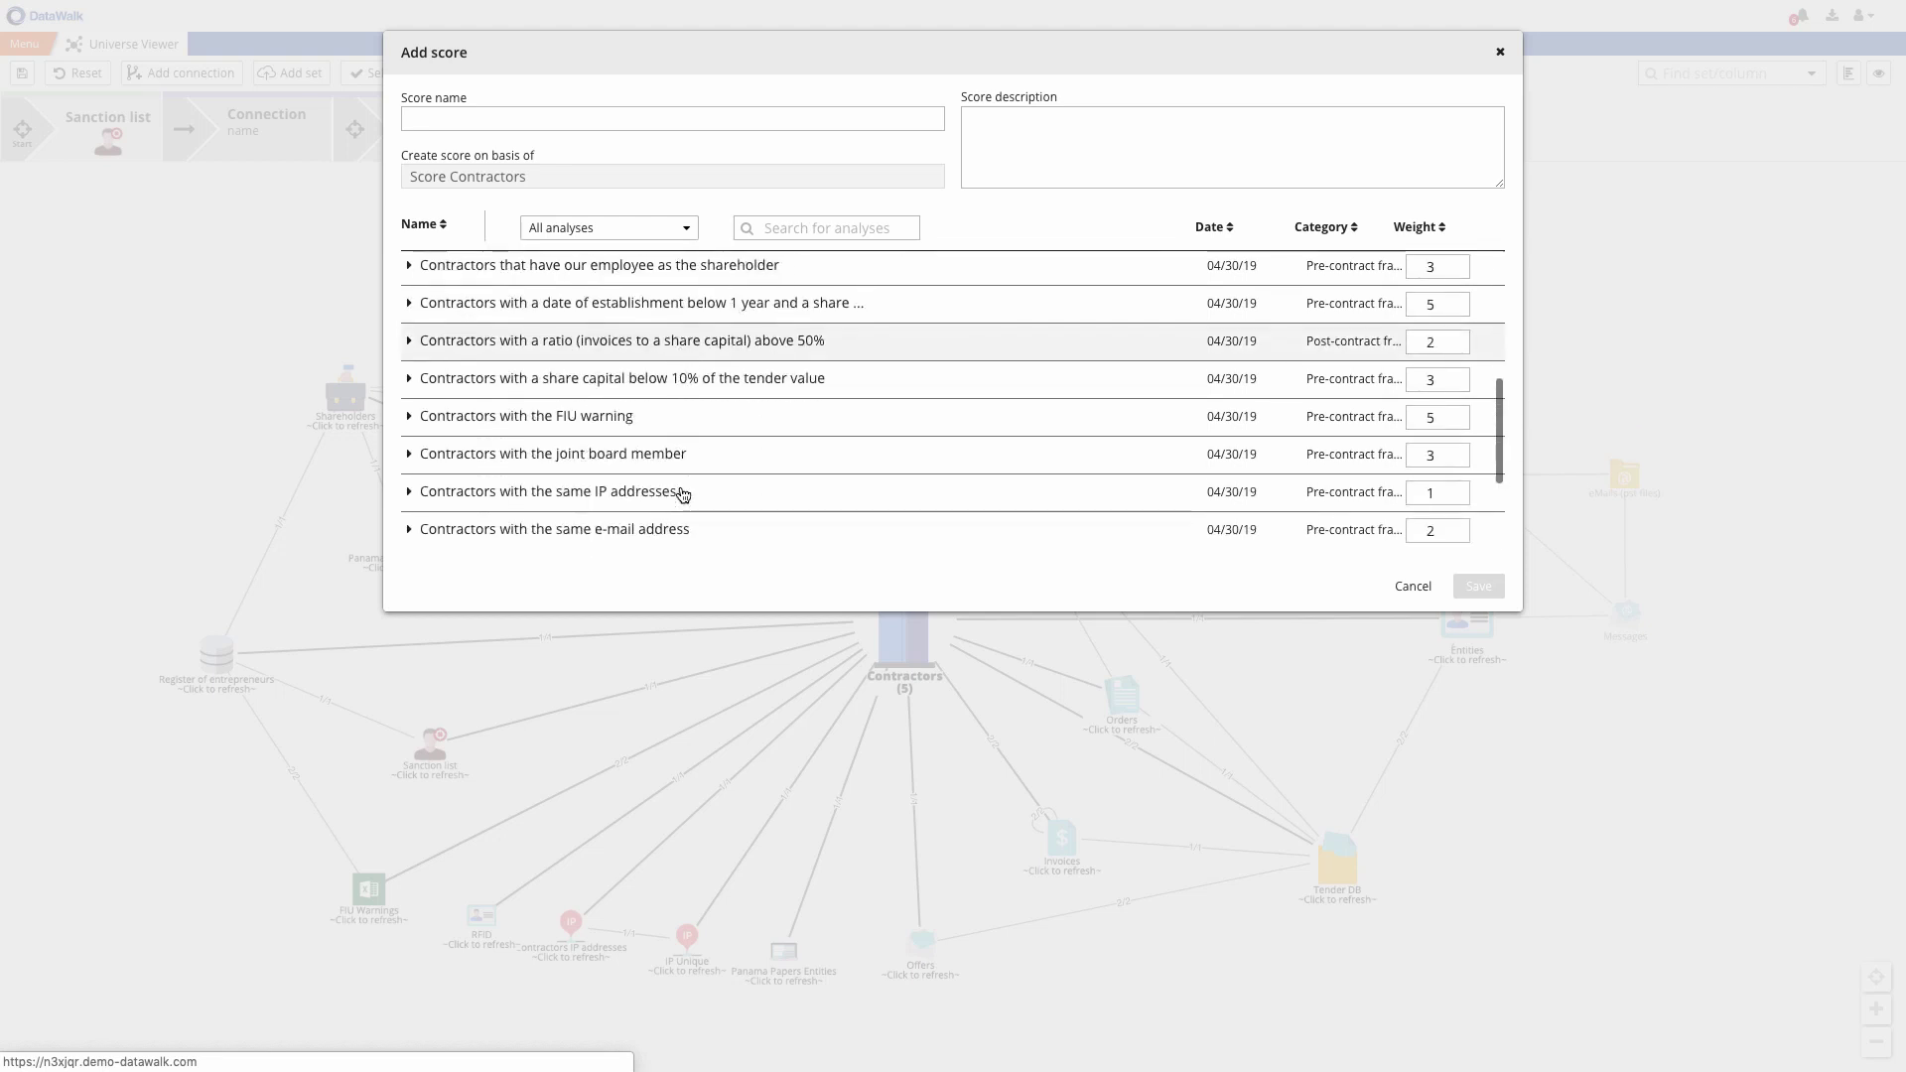
pyautogui.scroll(-1, 683, 494)
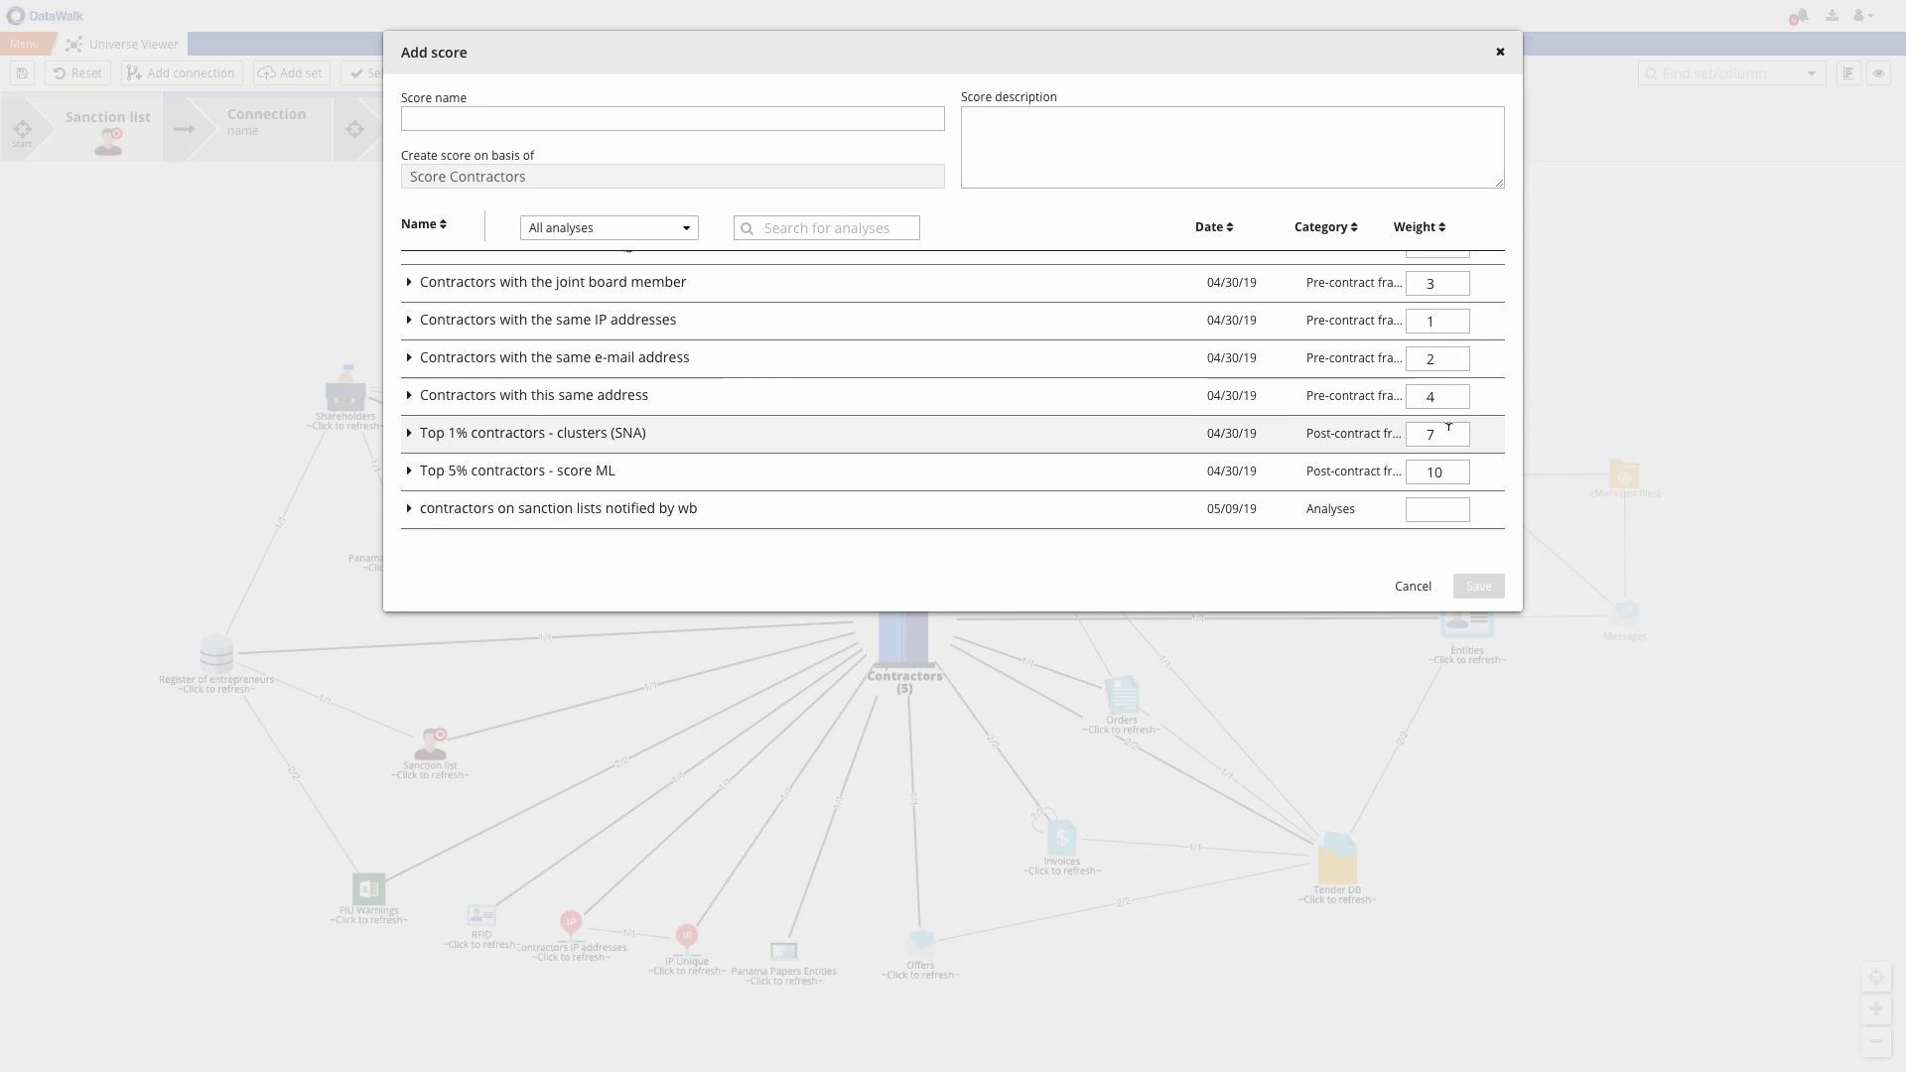
pyautogui.scroll(6, 1261, 503)
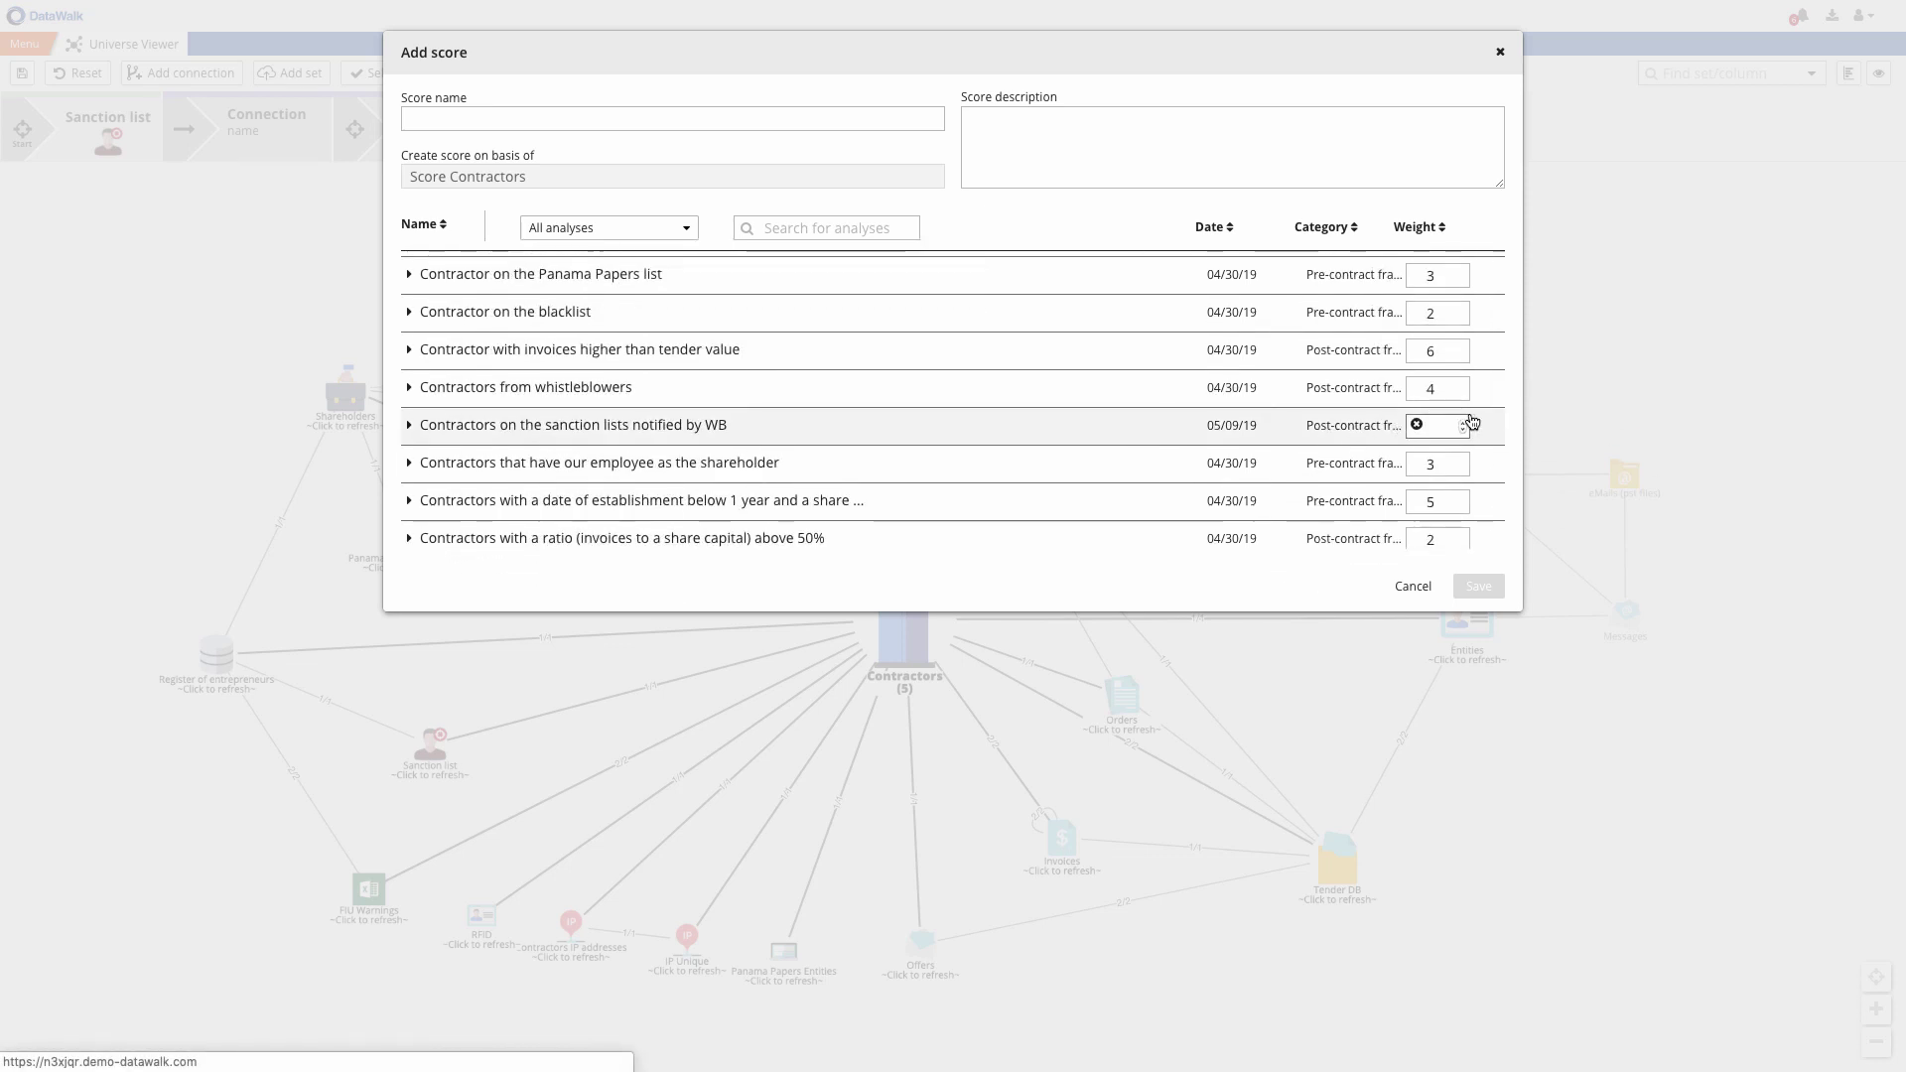
pyautogui.click(1465, 422)
# Save the score as 'New score - contractors' and move its node to the upper left
pyautogui.click(596, 118)
pyautogui.write('New score - contractors')
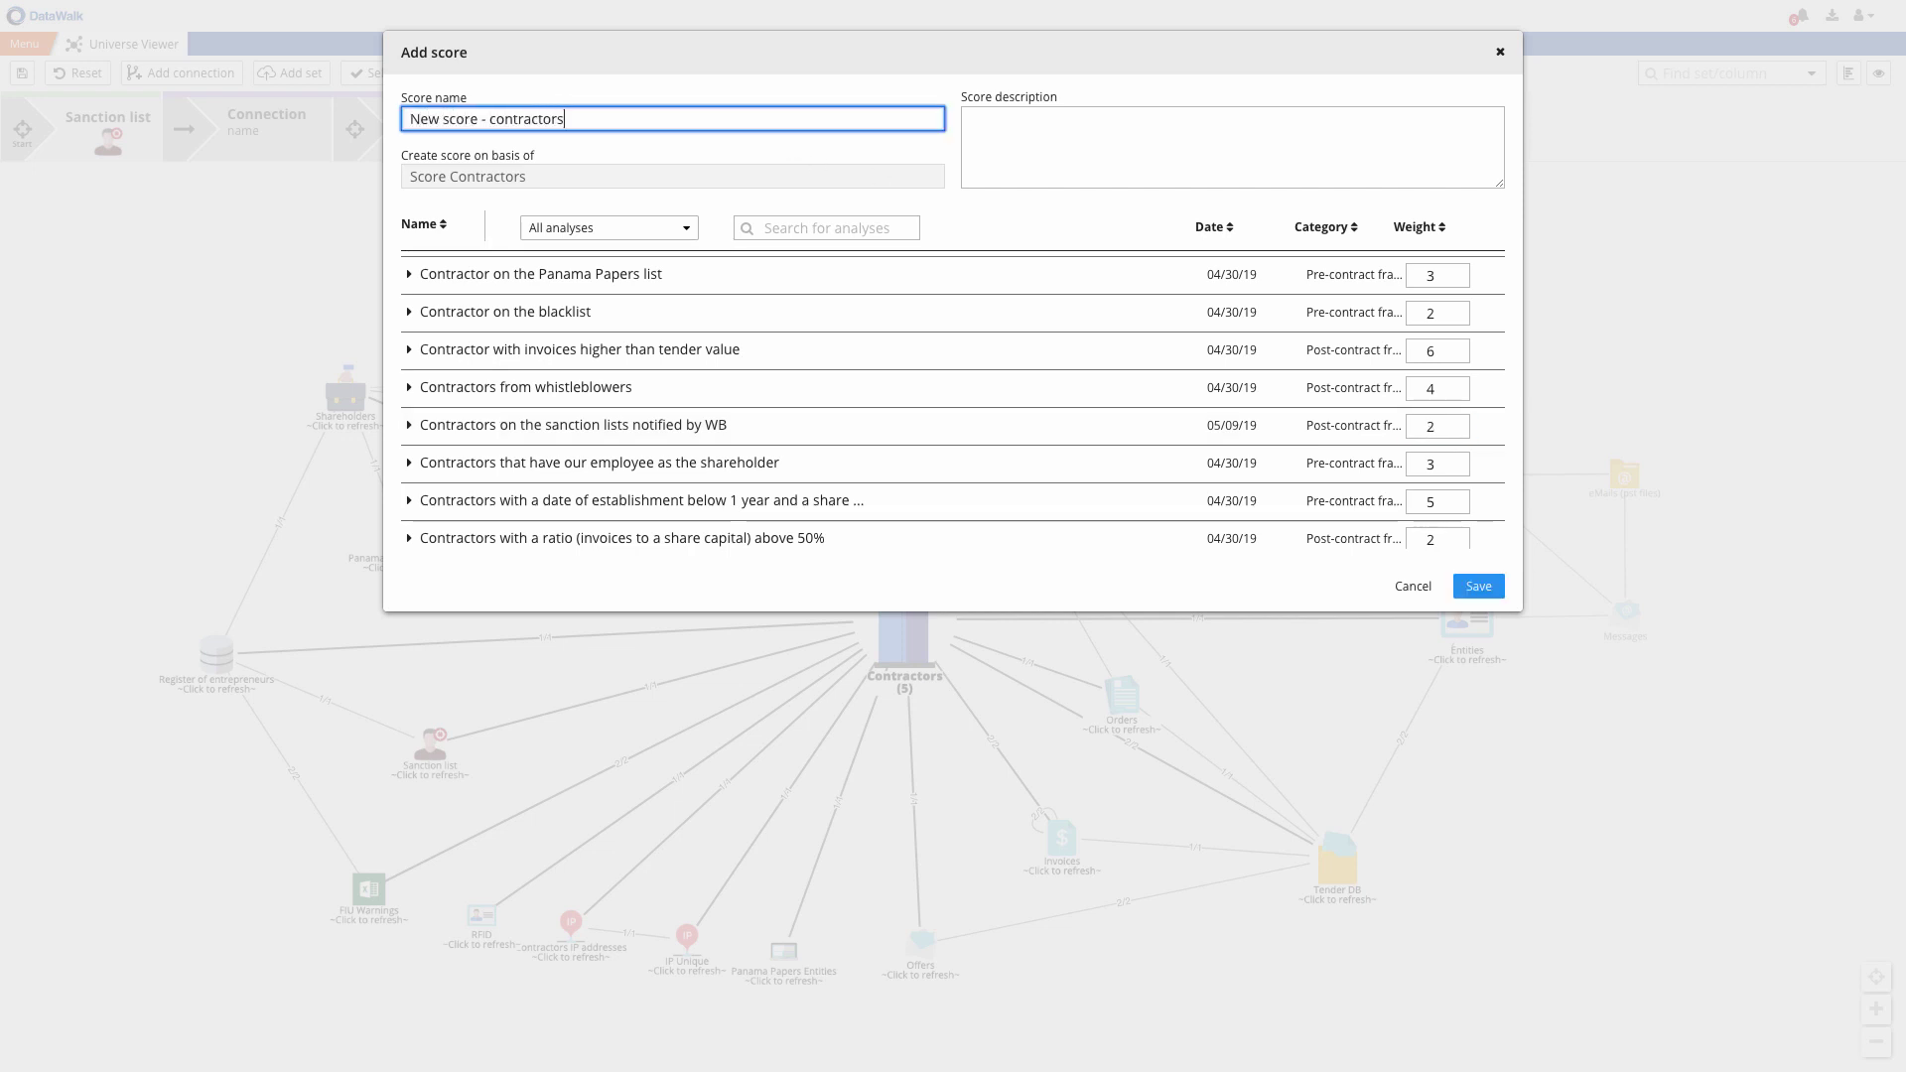
pyautogui.click(1475, 585)
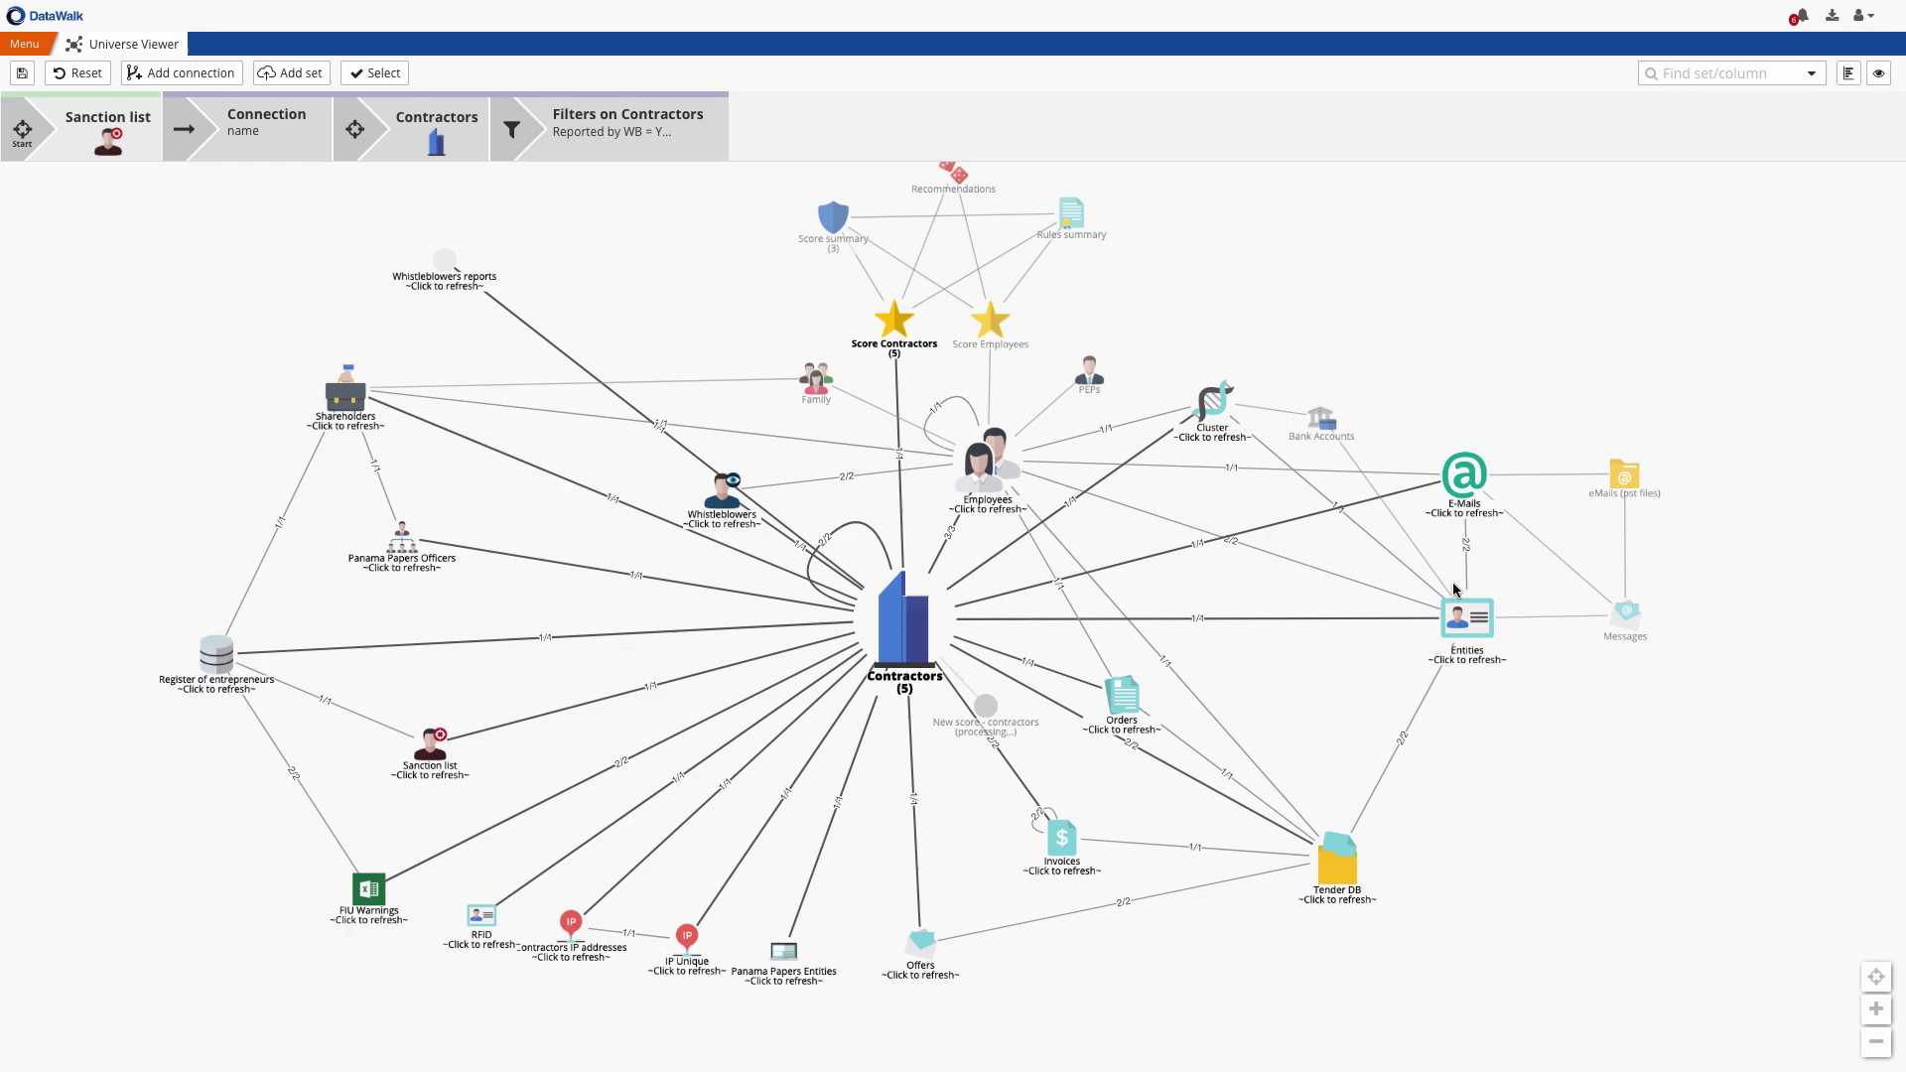
pyautogui.moveTo(985, 706); pyautogui.dragTo(683, 266)
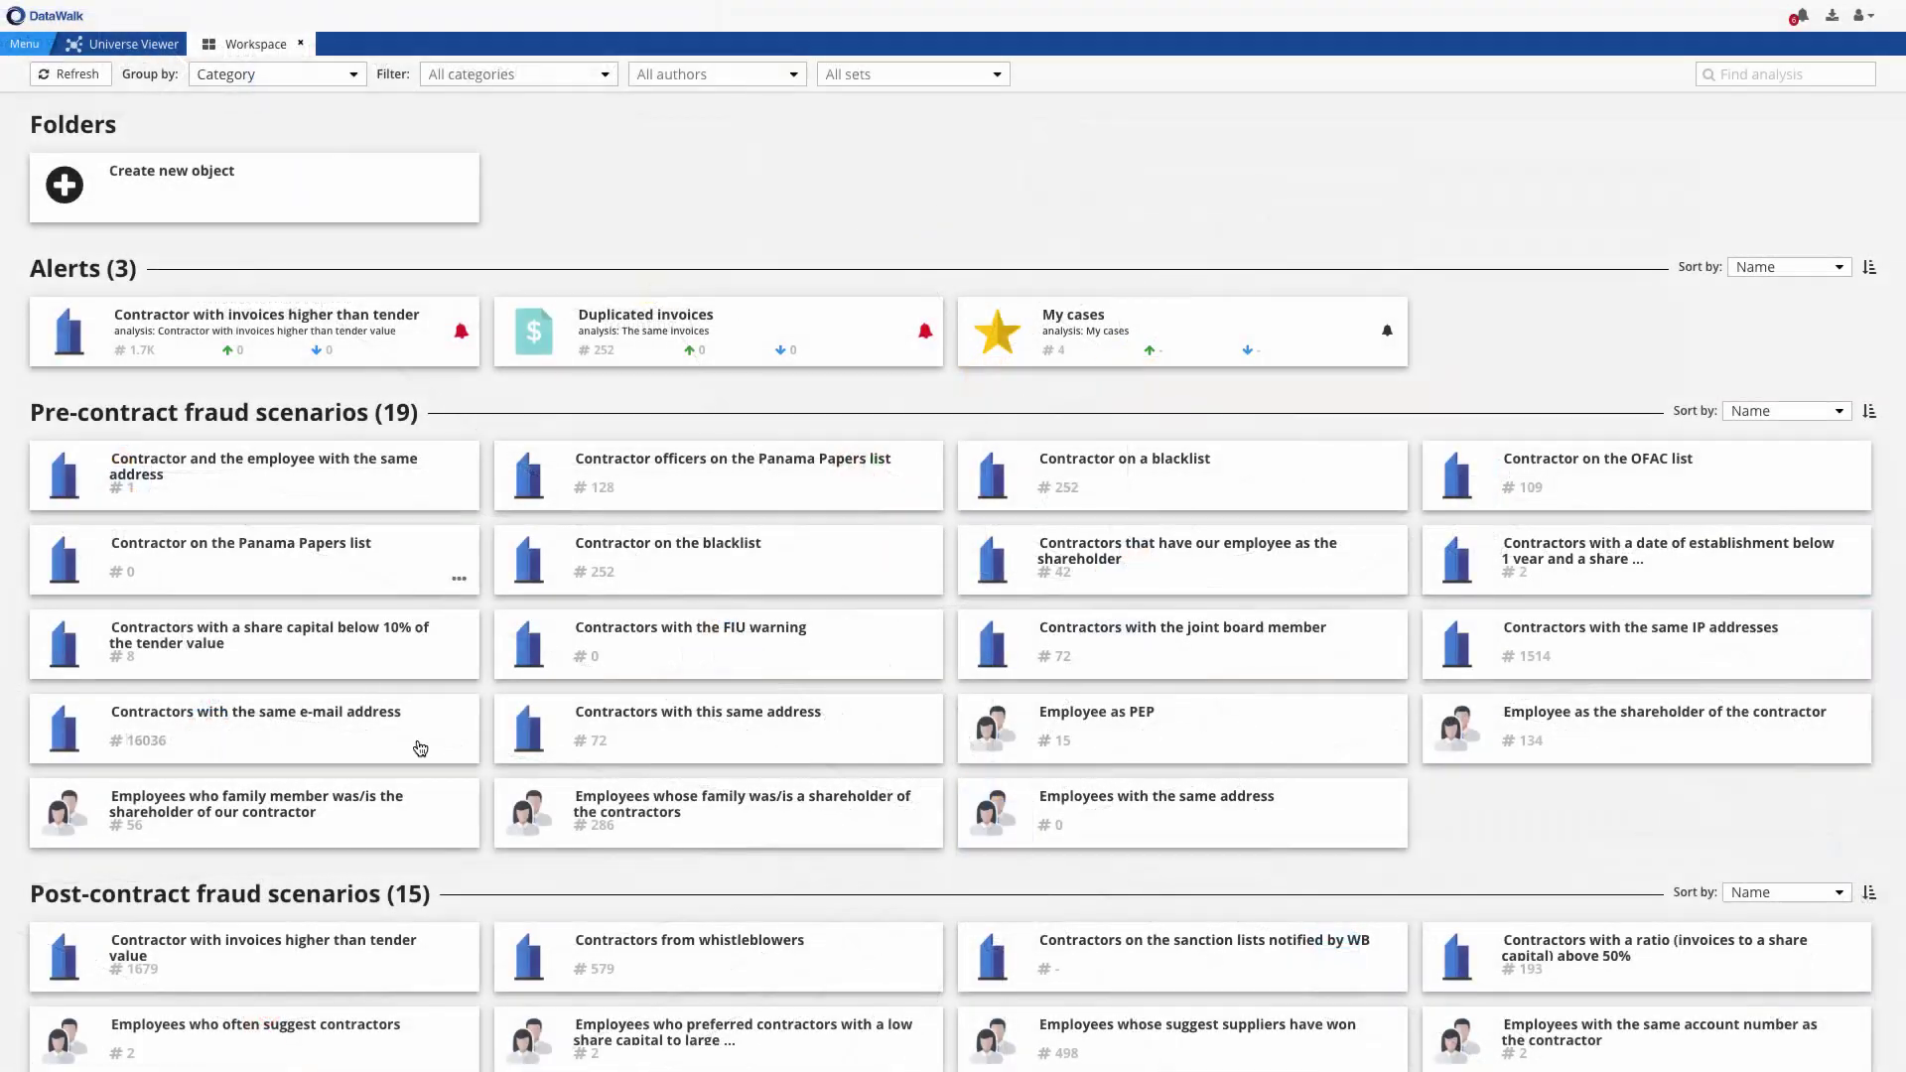
# Open the My cases alert results and sort its 4 contractors by score, 36.00 down to 30.00
pyautogui.scroll(-3, 955, 700)
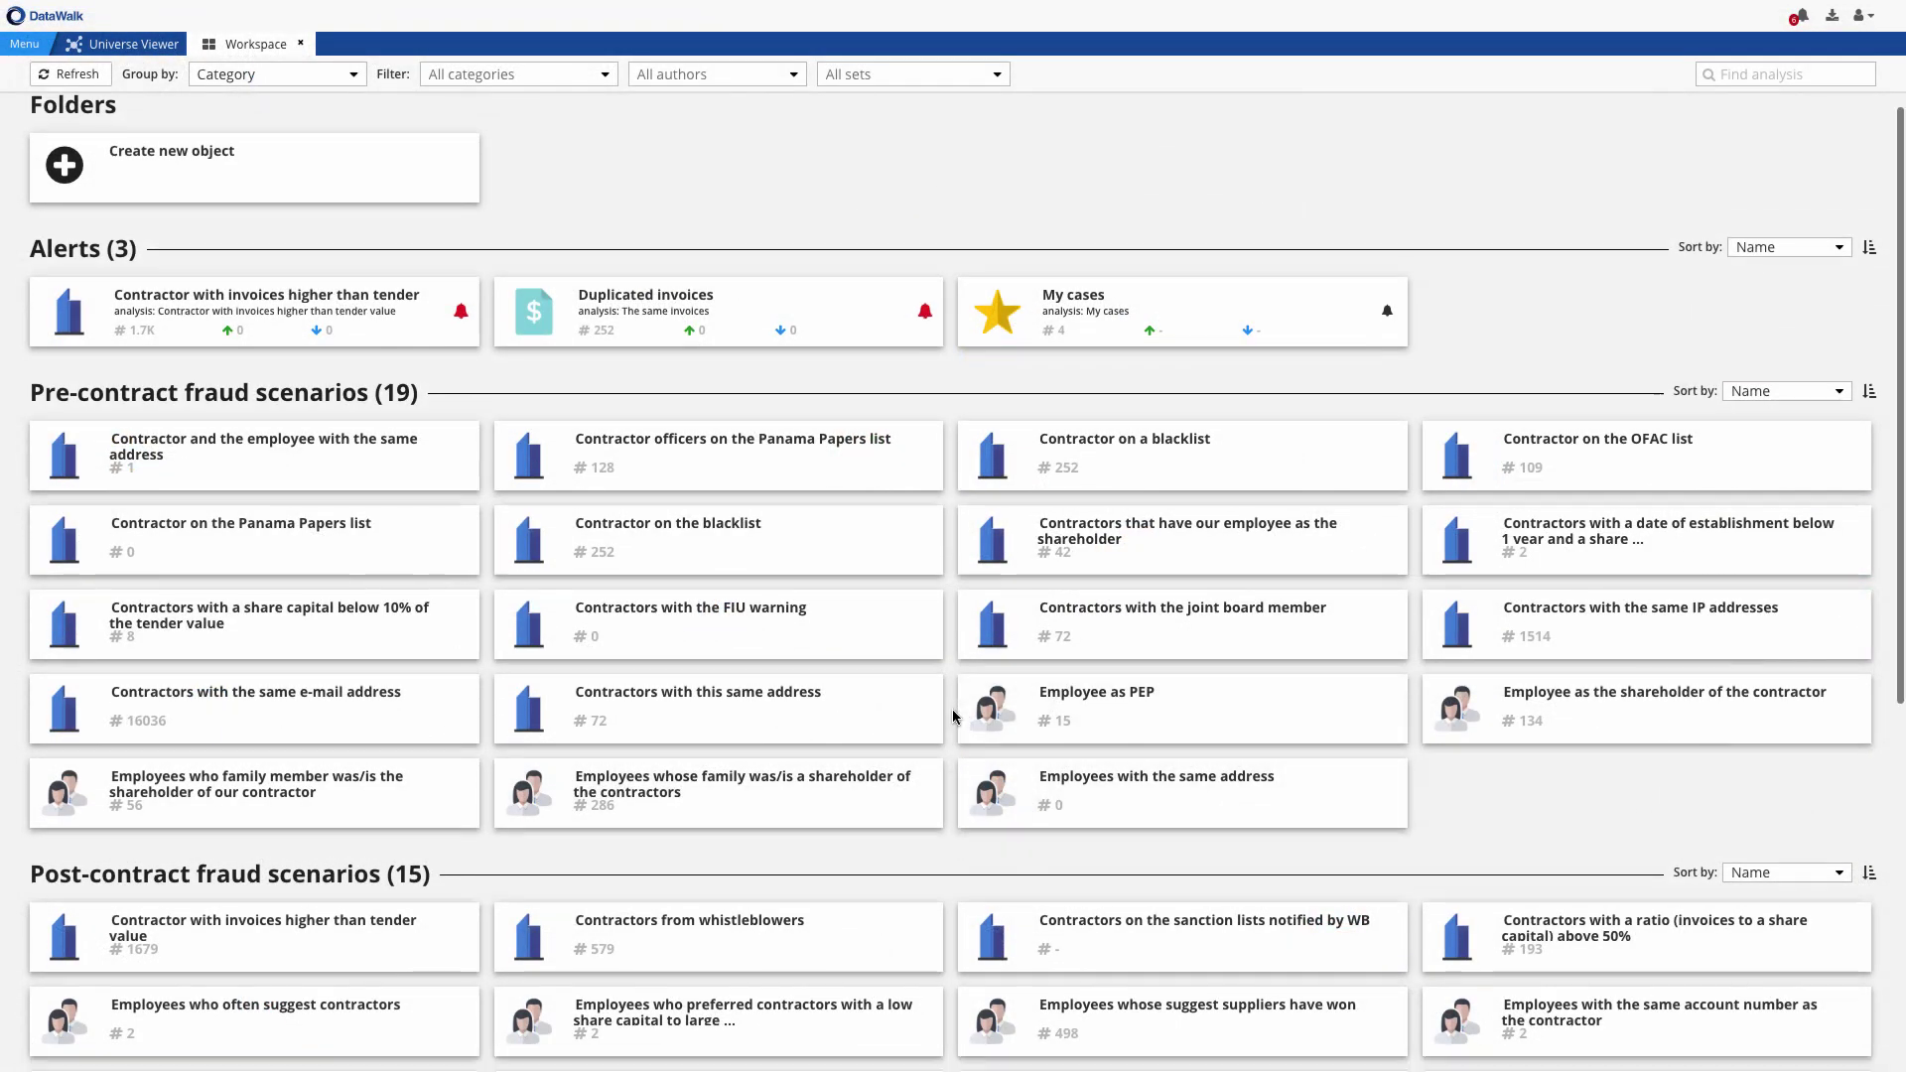
pyautogui.scroll(-3, 953, 714)
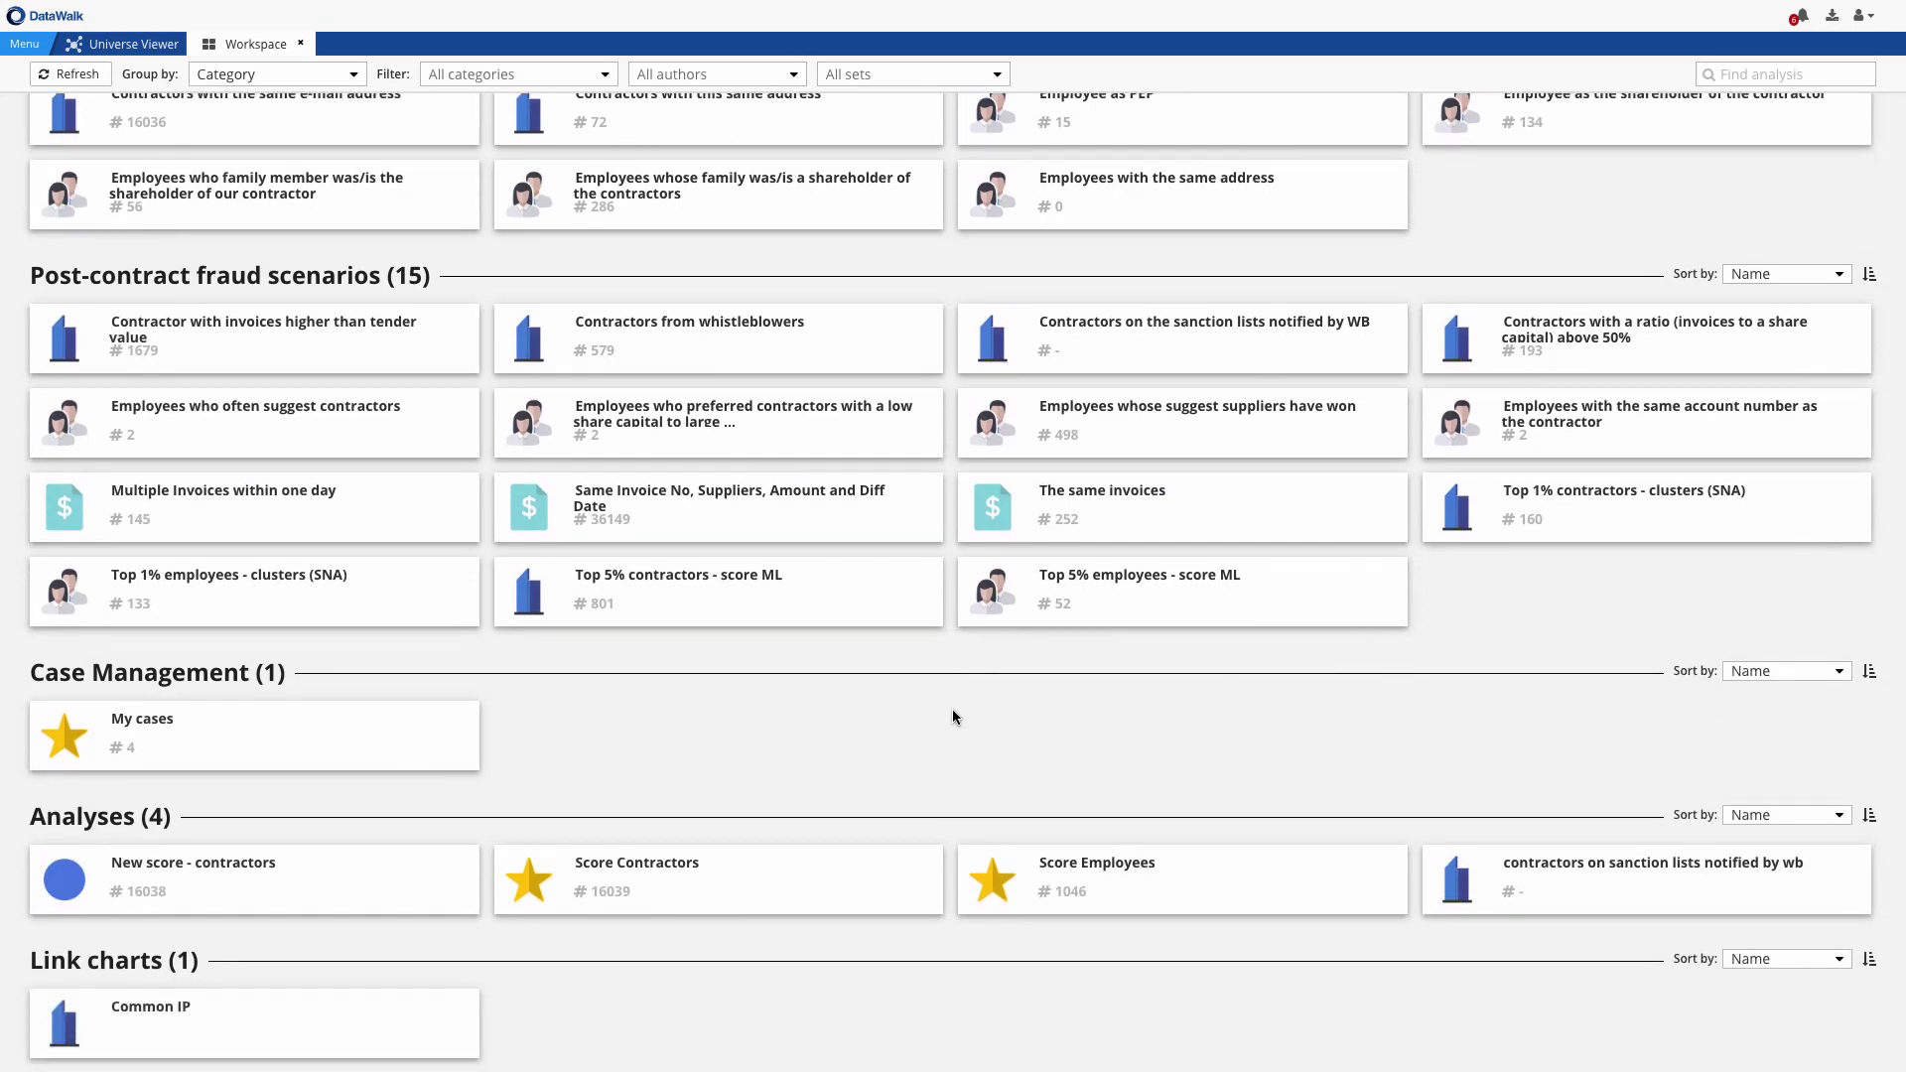
pyautogui.scroll(1, 884, 715)
pyautogui.scroll(5, 868, 712)
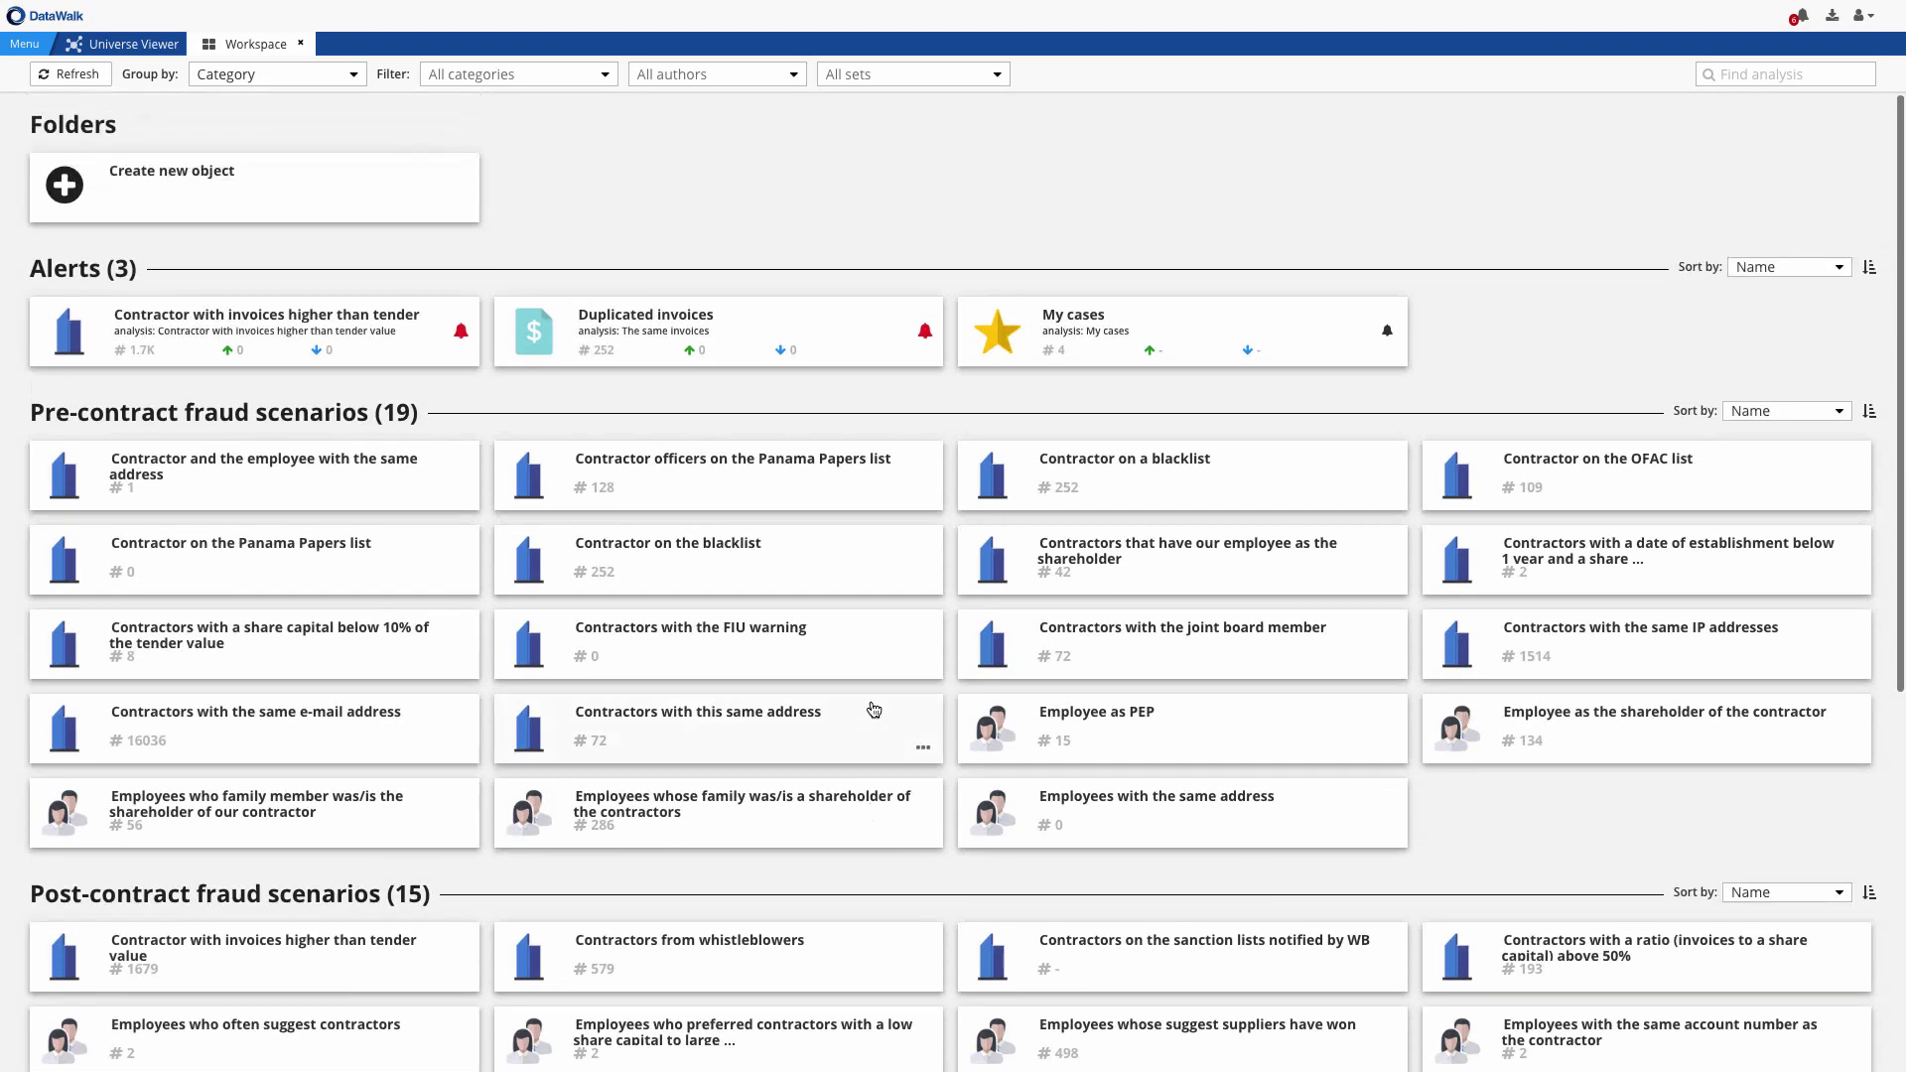
pyautogui.click(1149, 314)
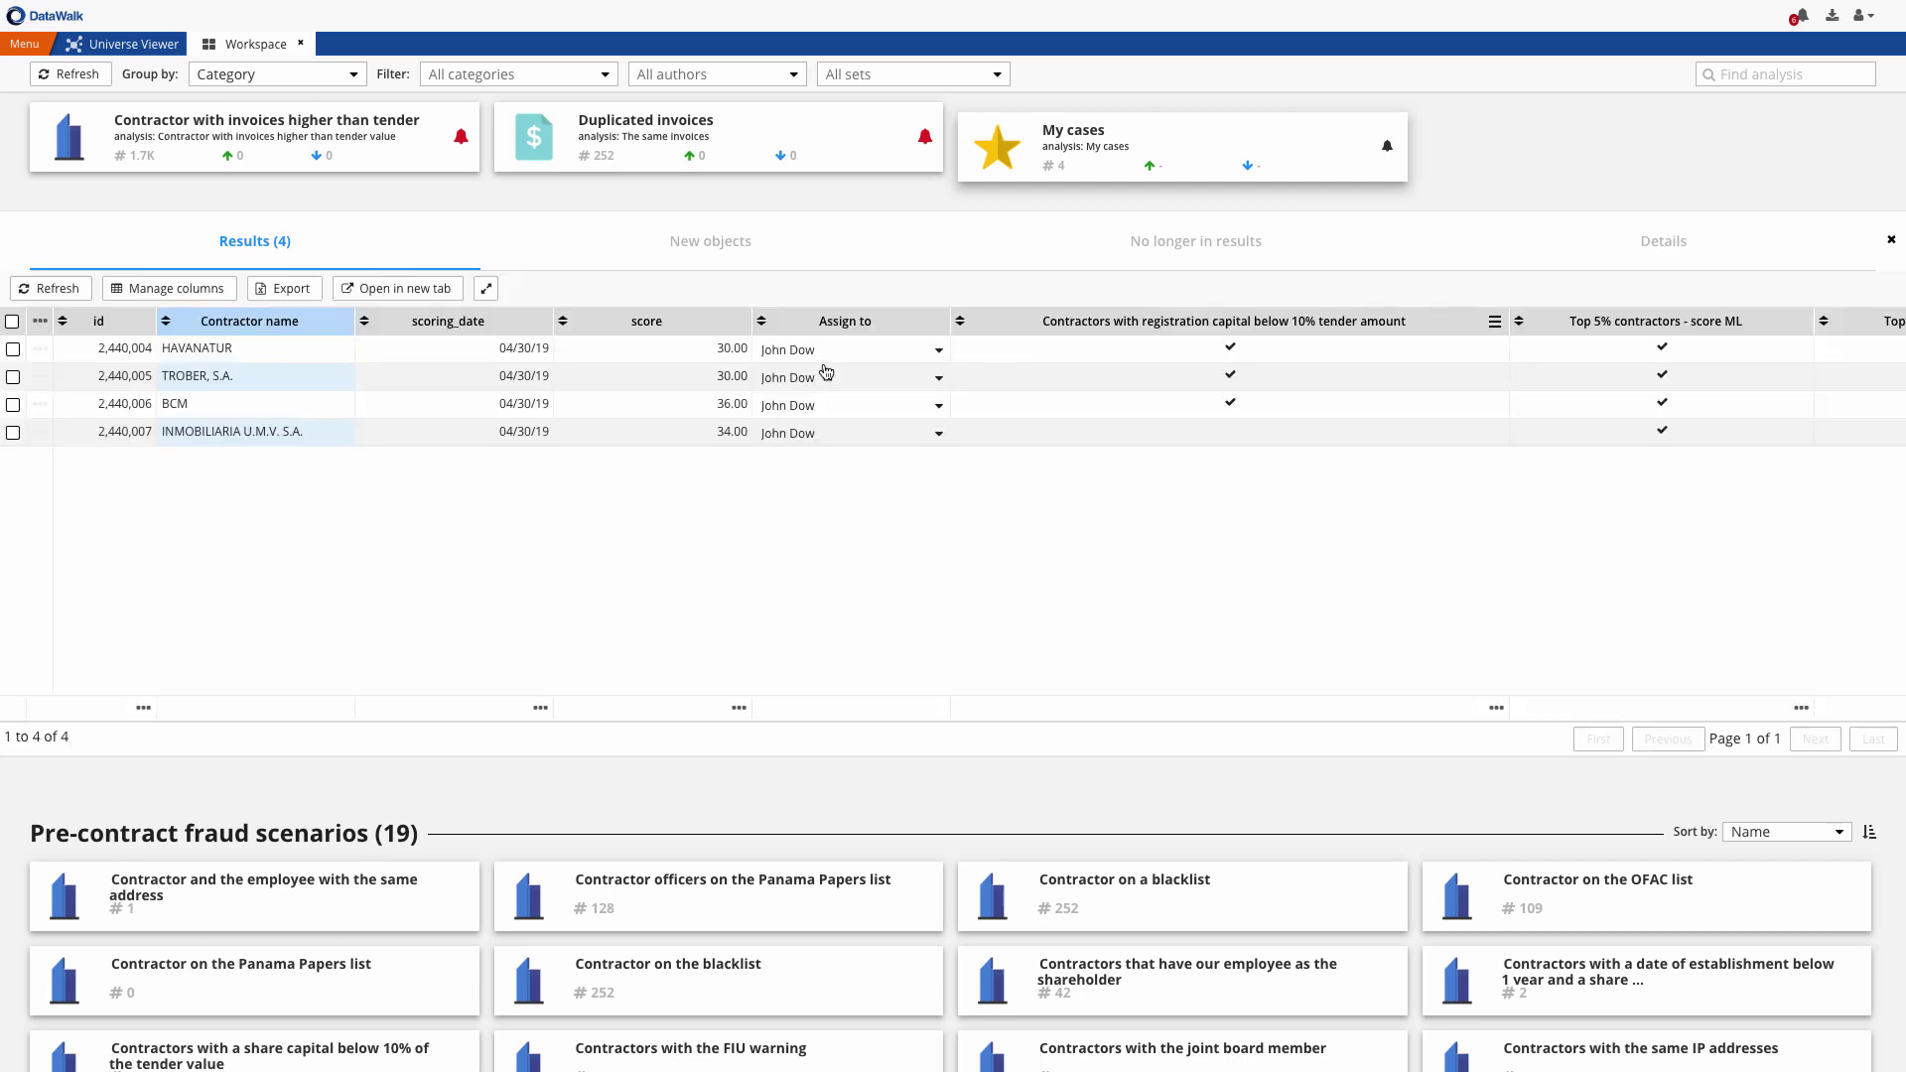
pyautogui.click(664, 316)
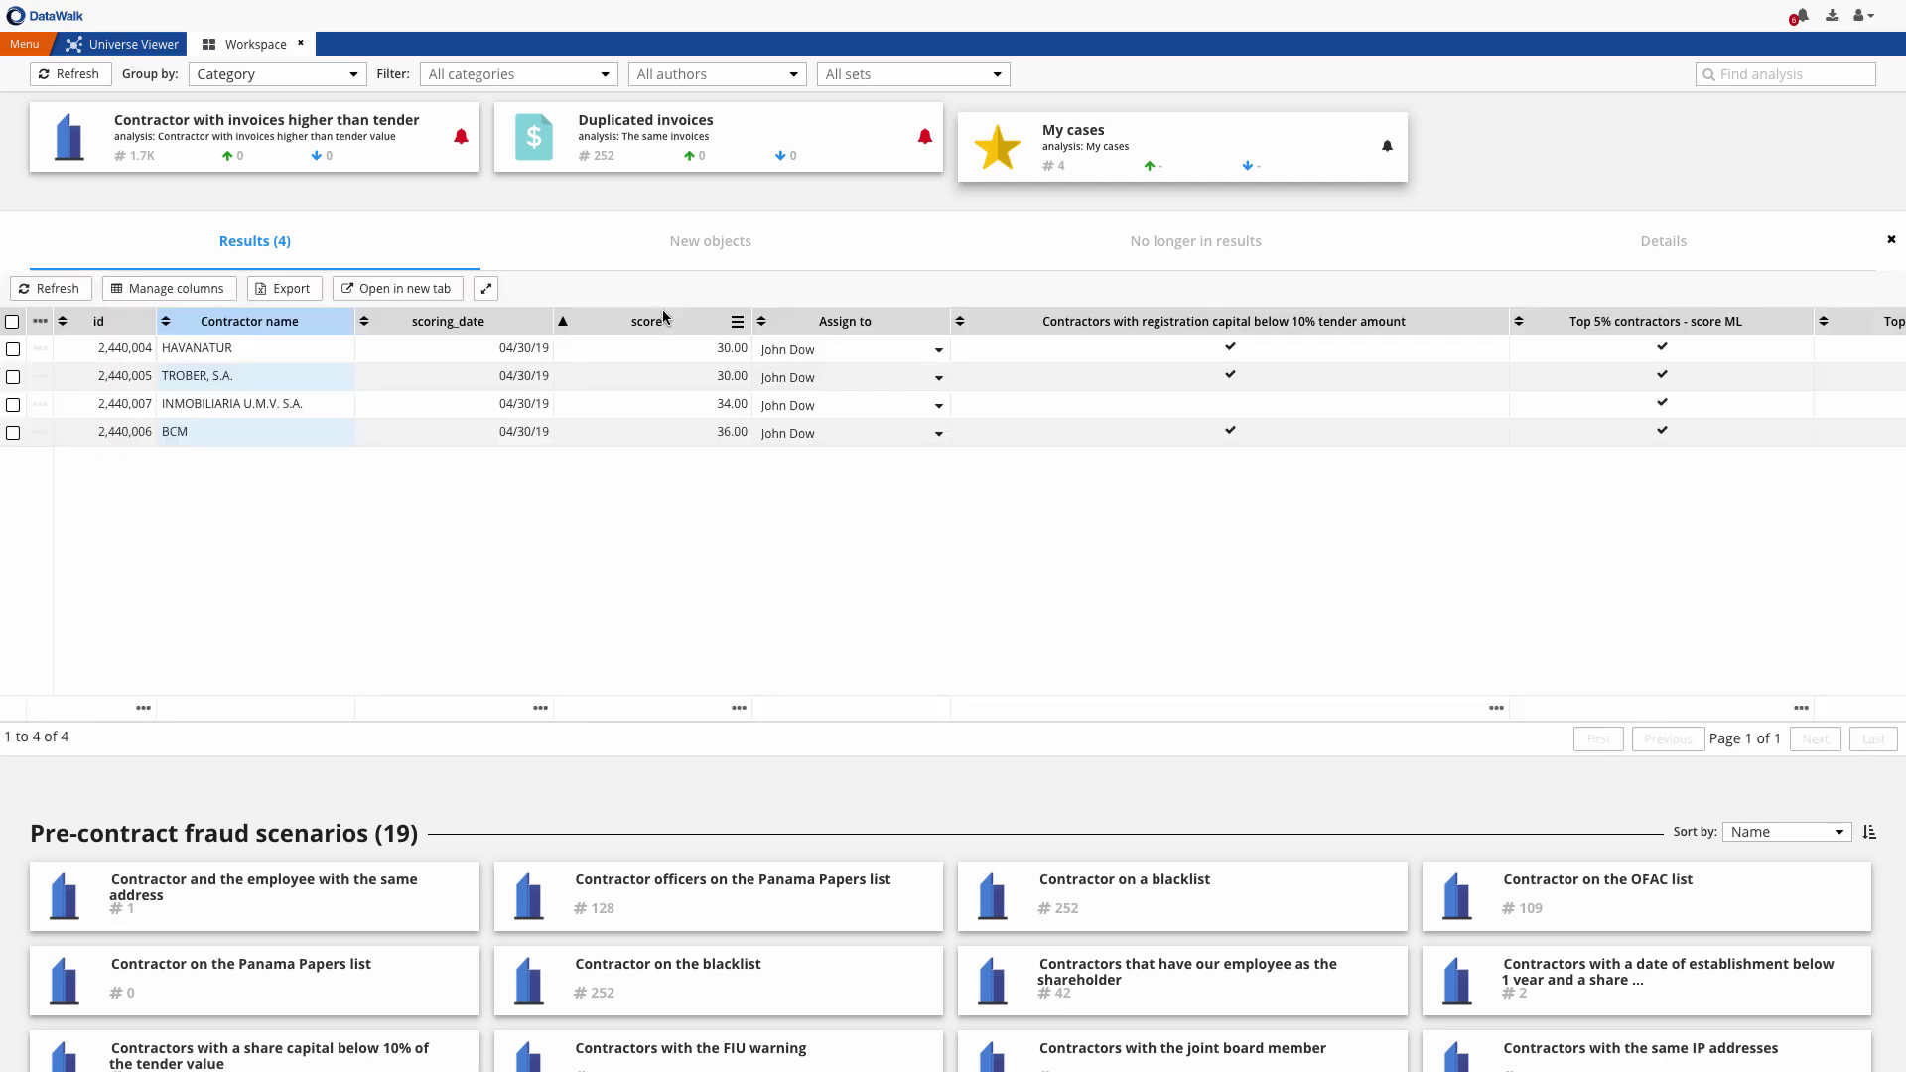
pyautogui.click(663, 316)
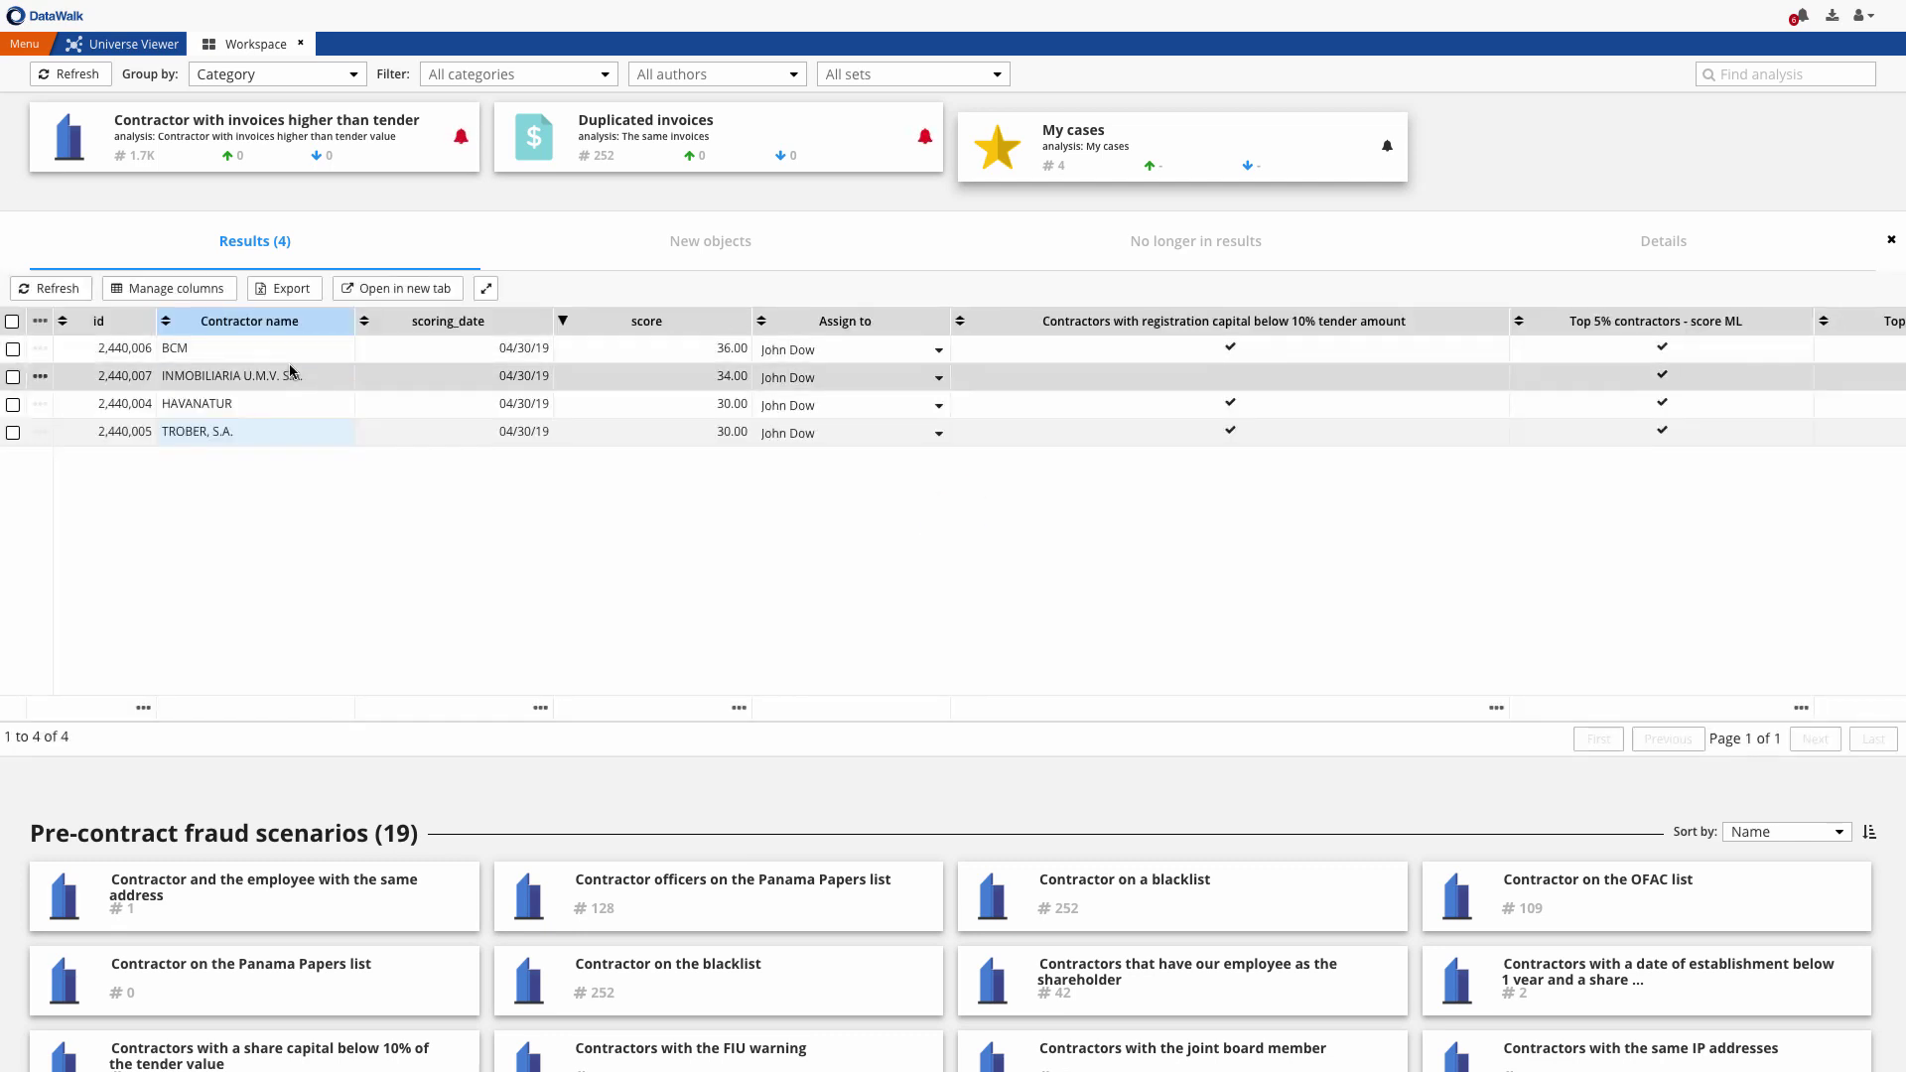
pyautogui.click(39, 348)
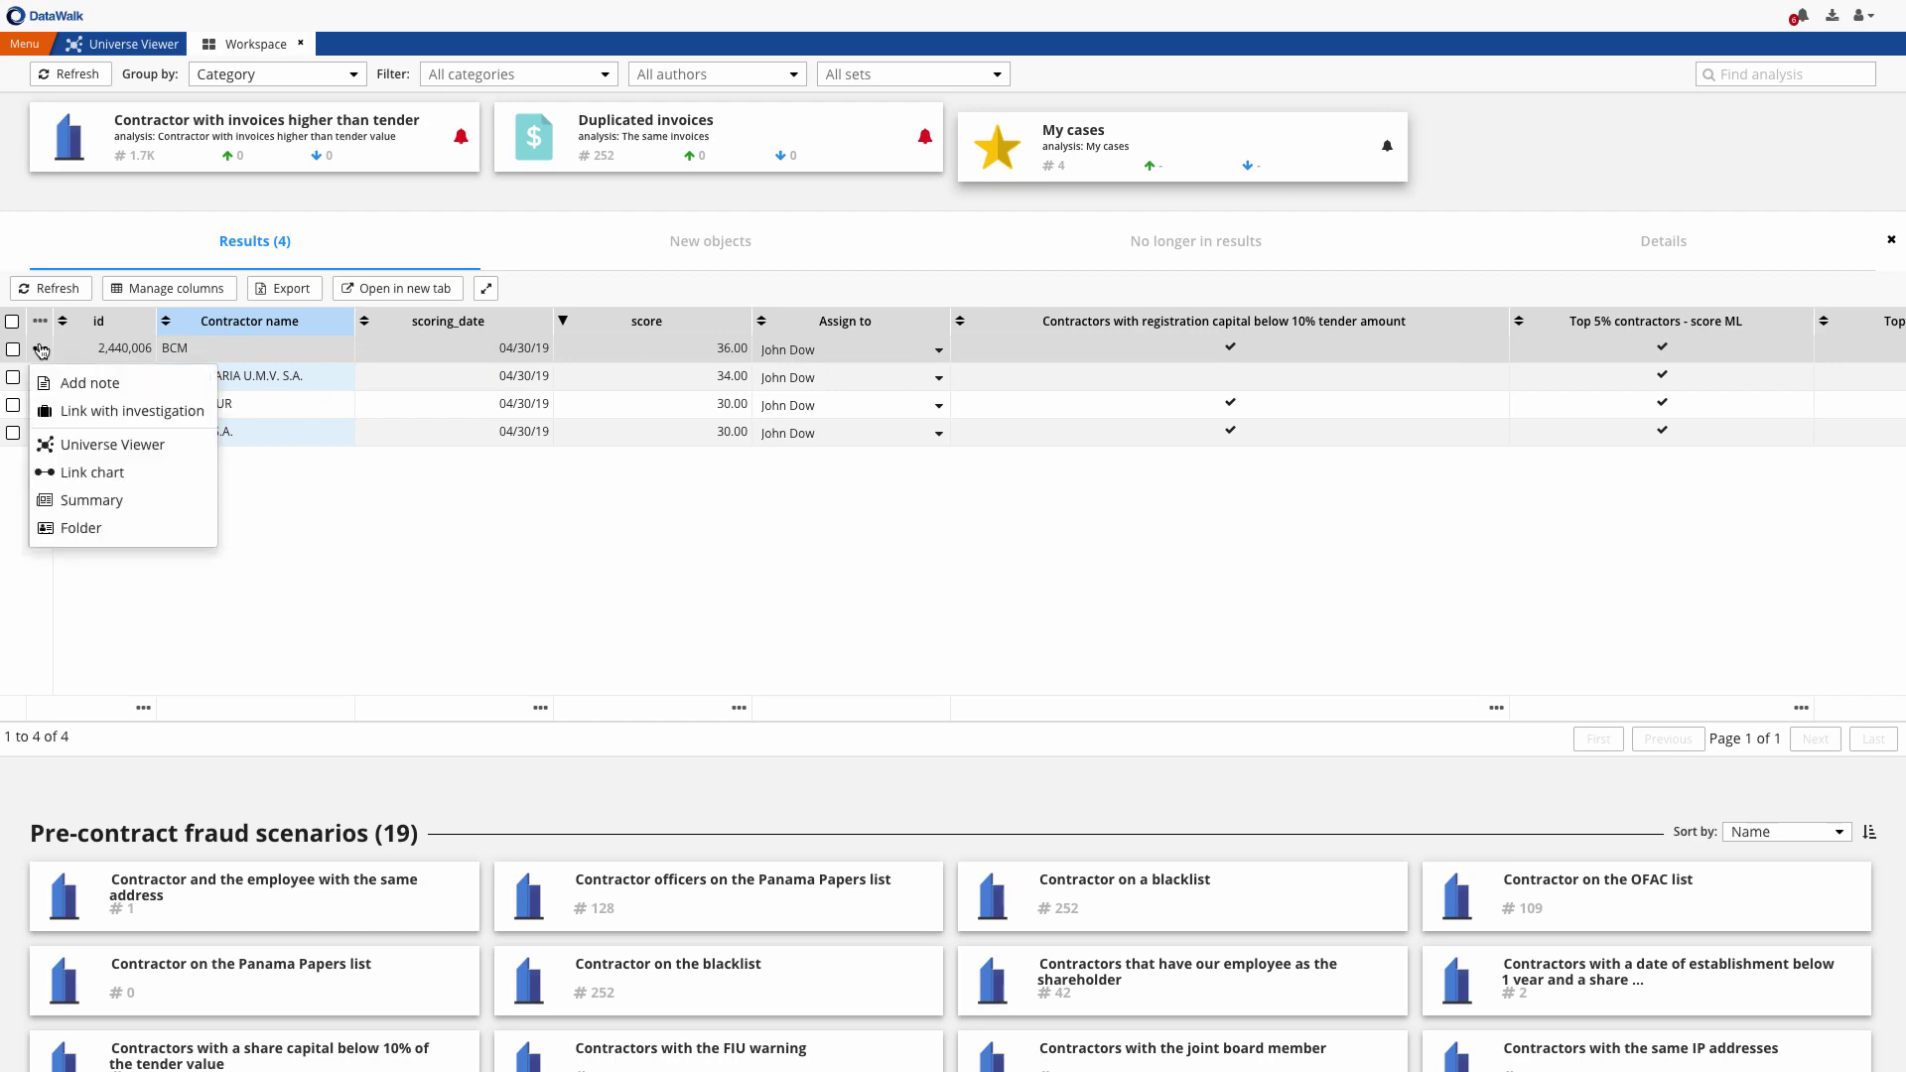
# Open BCM's dossier summary and point out its ML rules and SNA - Cluster rules sections
pyautogui.click(98, 501)
pyautogui.scroll(-2, 98, 500)
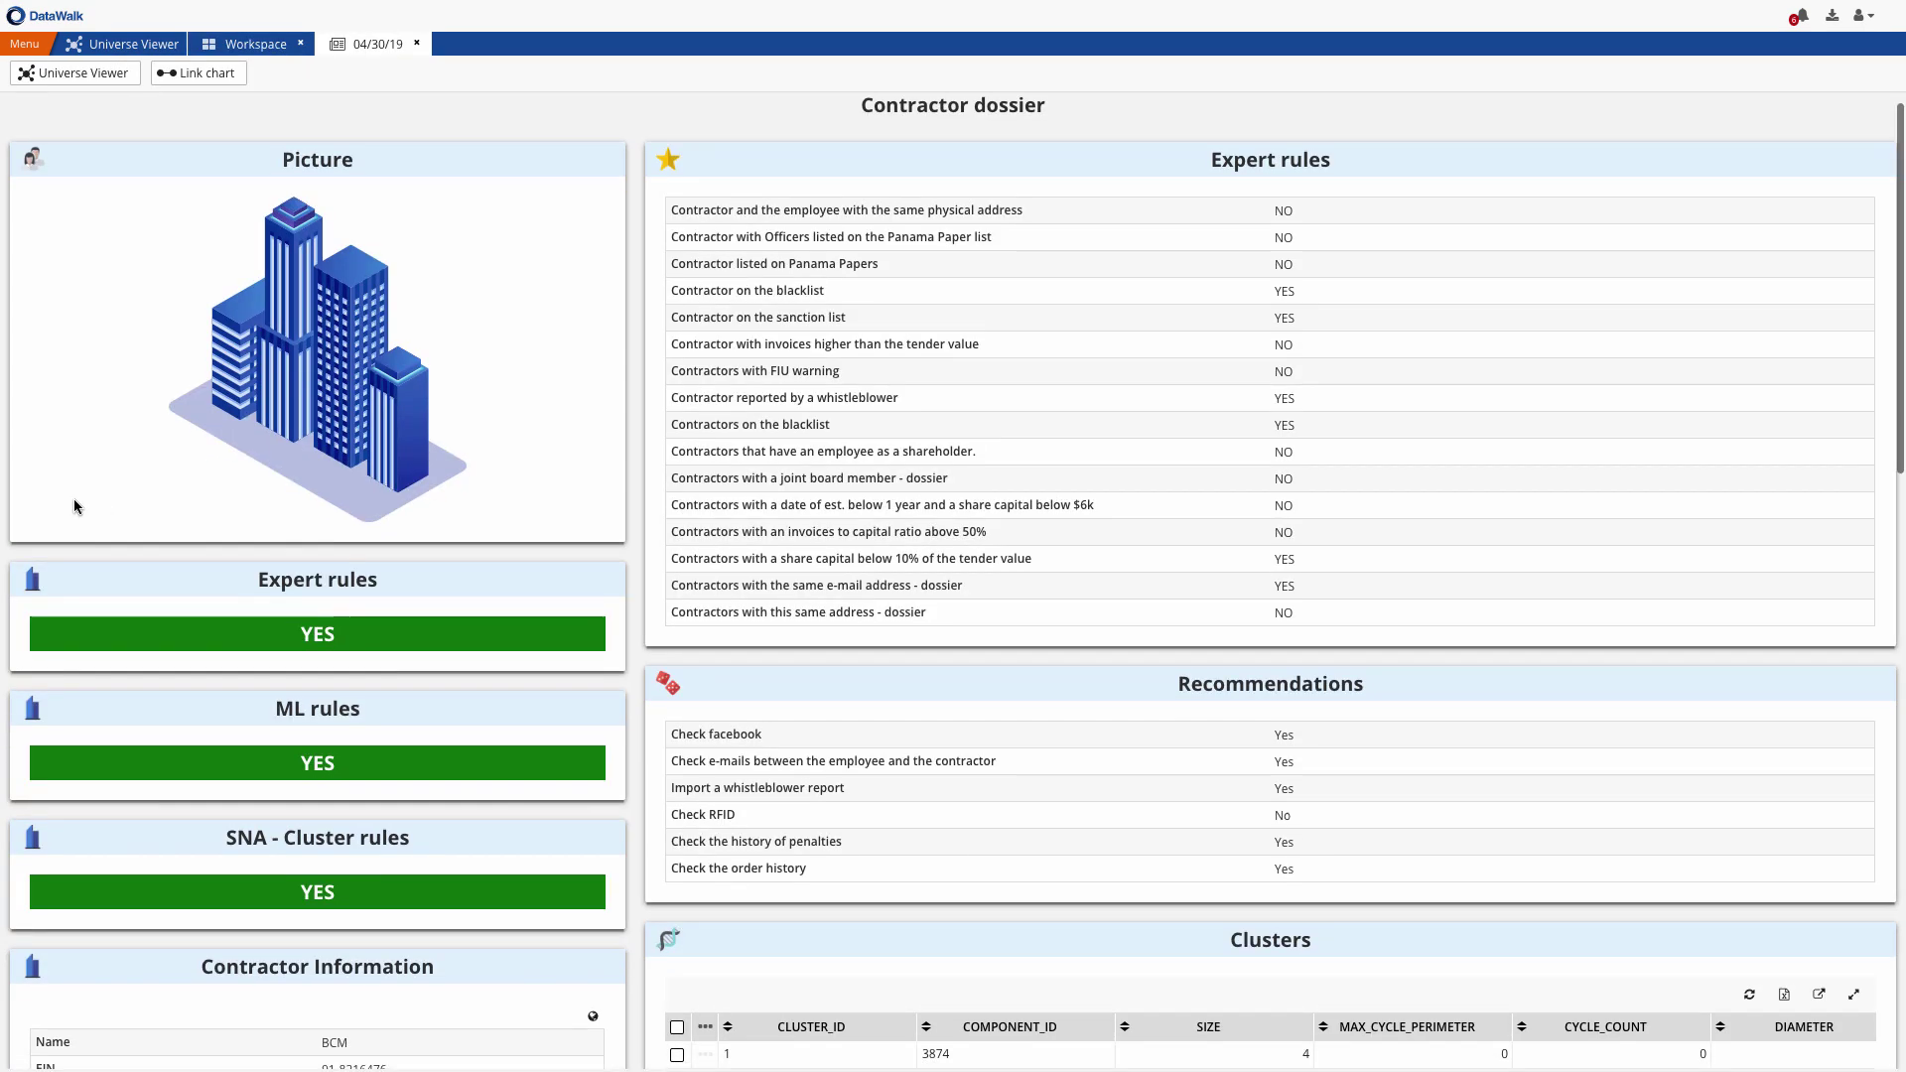
pyautogui.moveTo(254, 481); pyautogui.dragTo(408, 488)
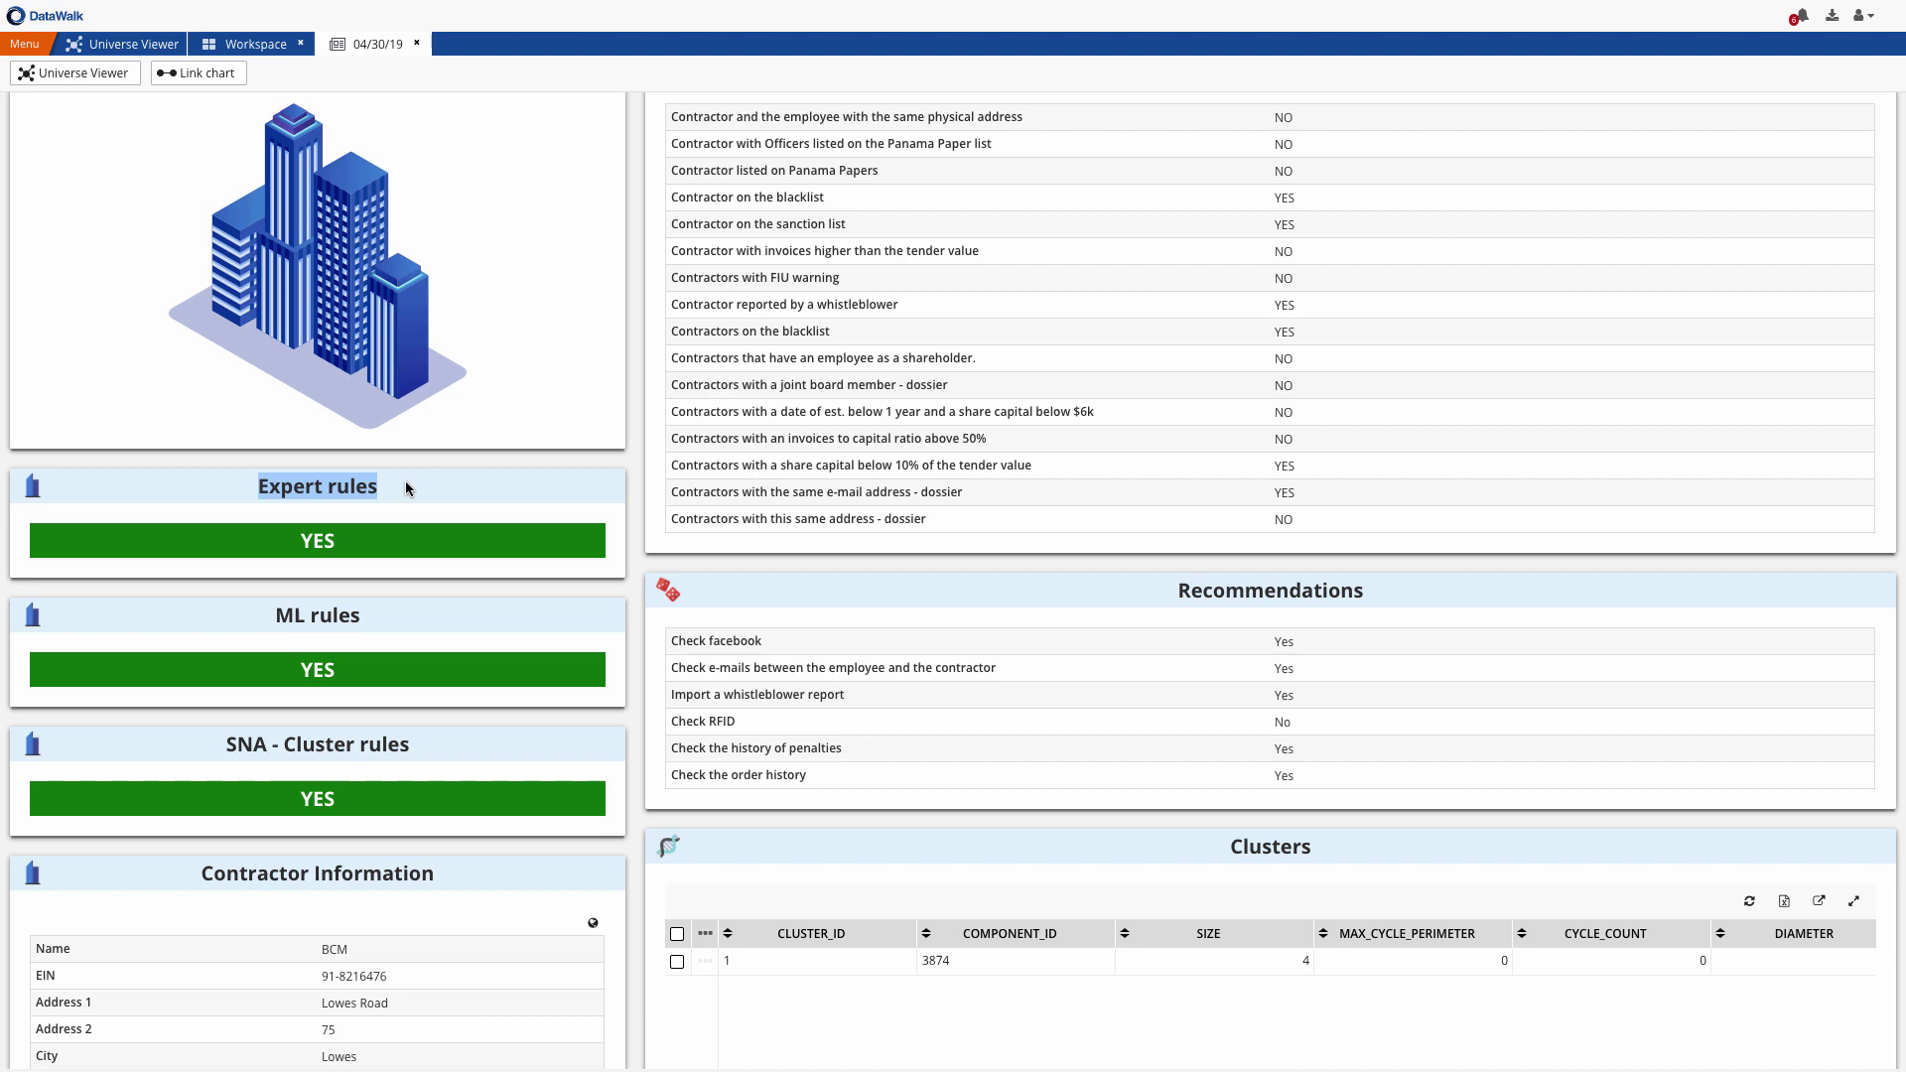
pyautogui.moveTo(272, 615); pyautogui.dragTo(396, 618)
pyautogui.moveTo(226, 743); pyautogui.dragTo(440, 747)
pyautogui.click(470, 753)
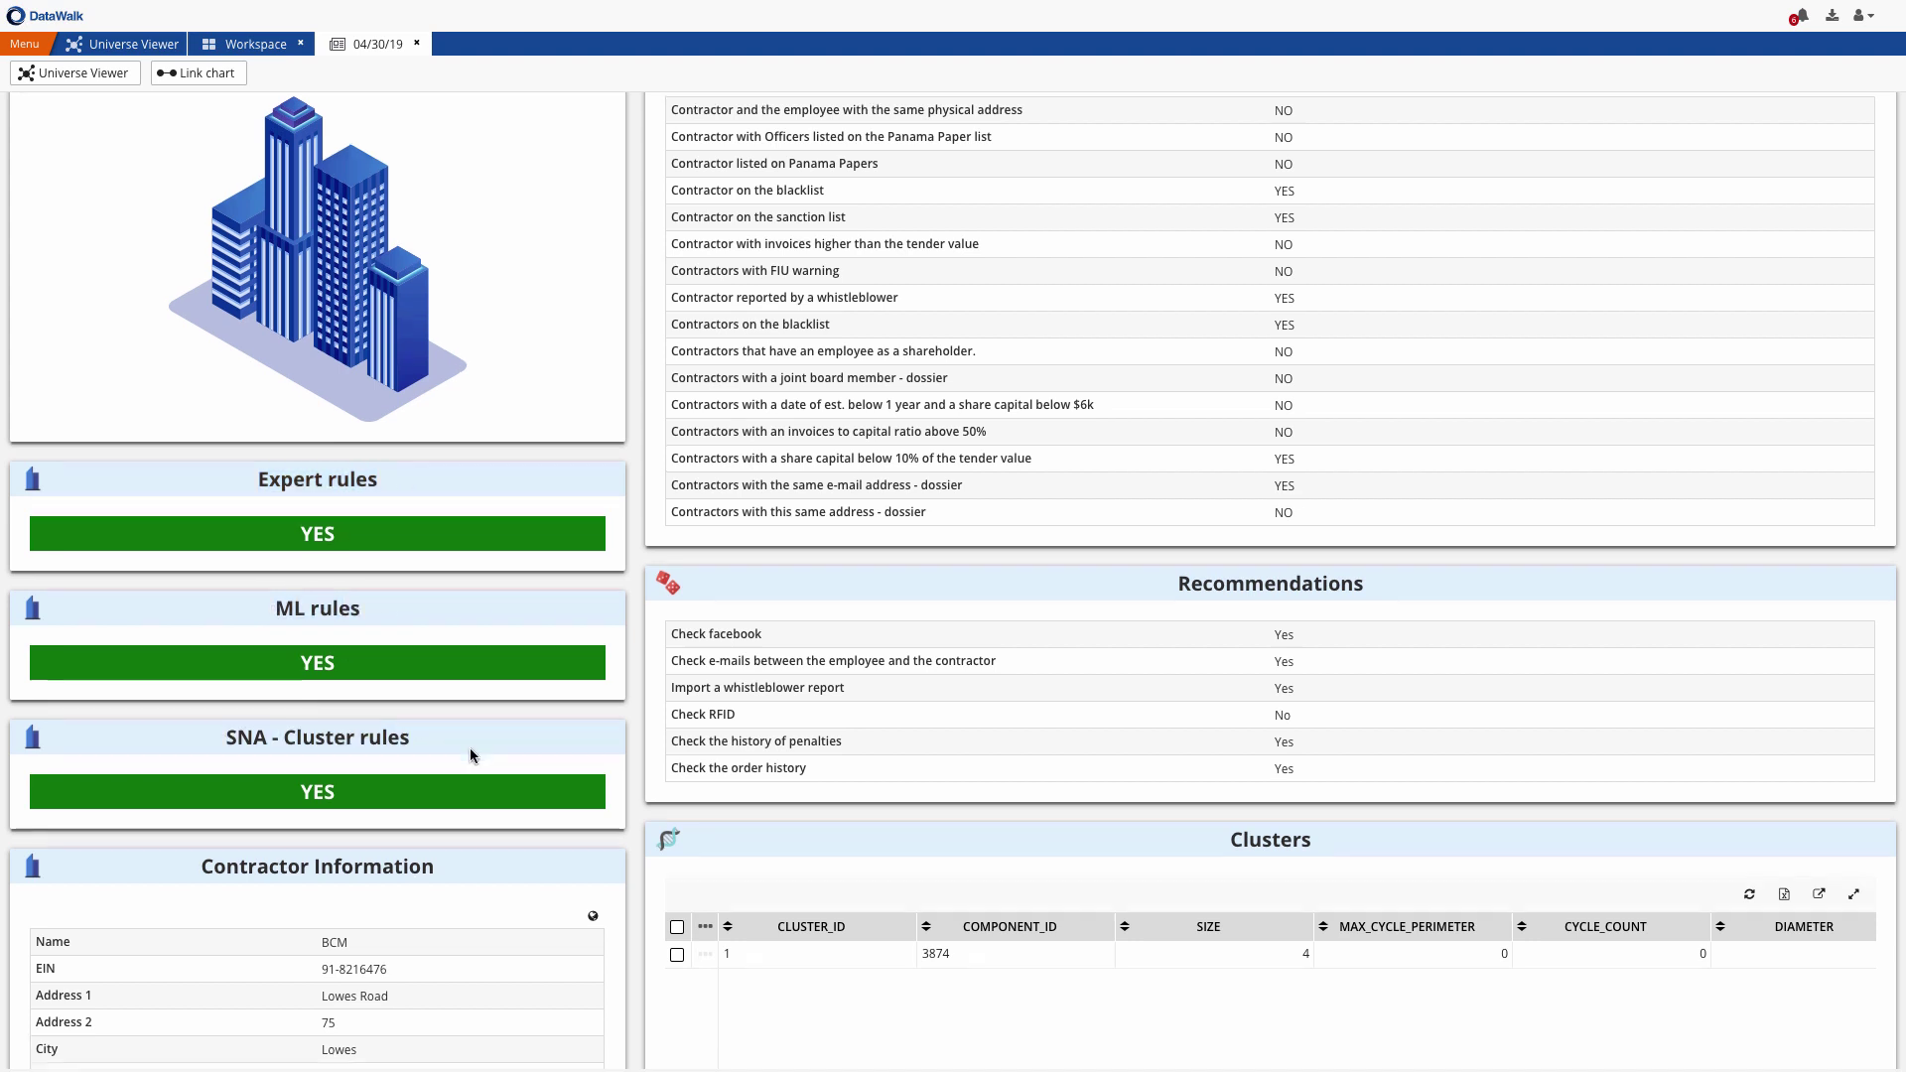
# Highlight the Expert rules heading and the sanction list rule flagged for BCM
pyautogui.scroll(2, 468, 747)
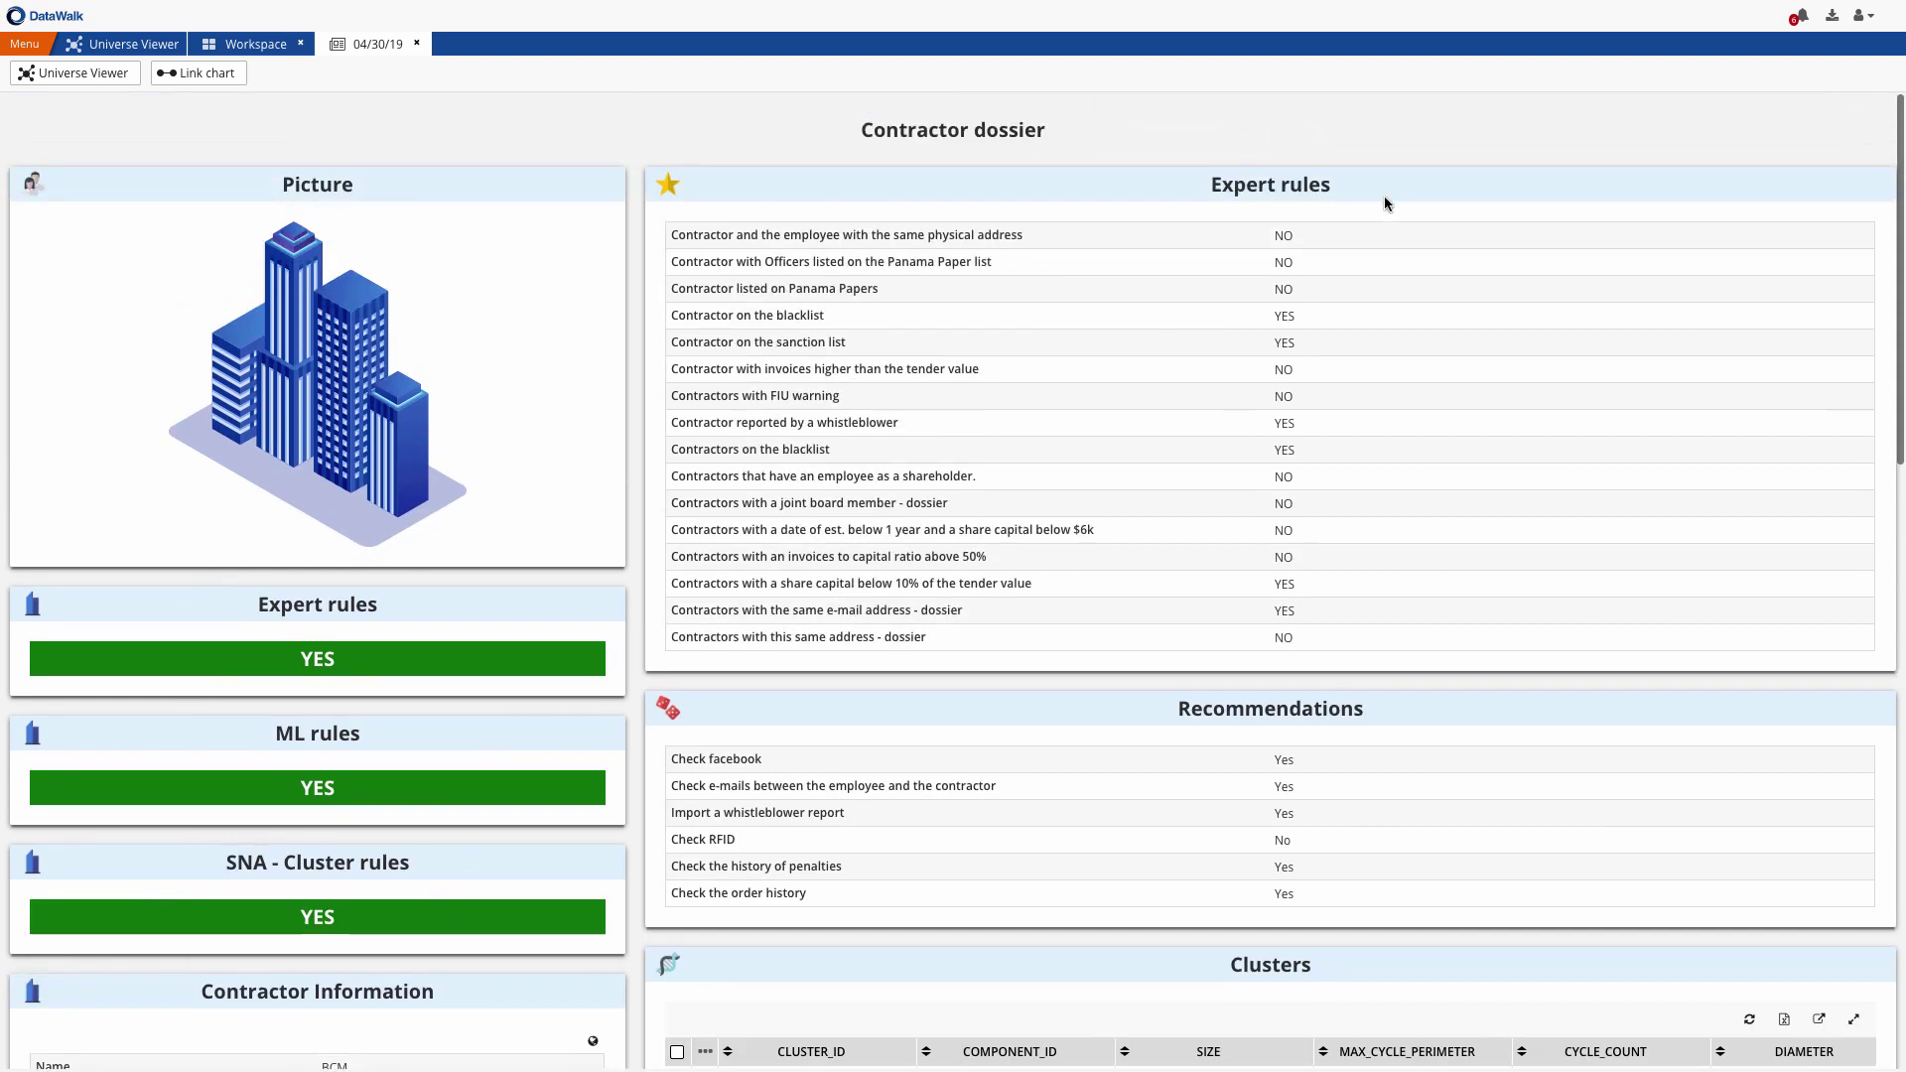
pyautogui.moveTo(1205, 184); pyautogui.dragTo(1356, 187)
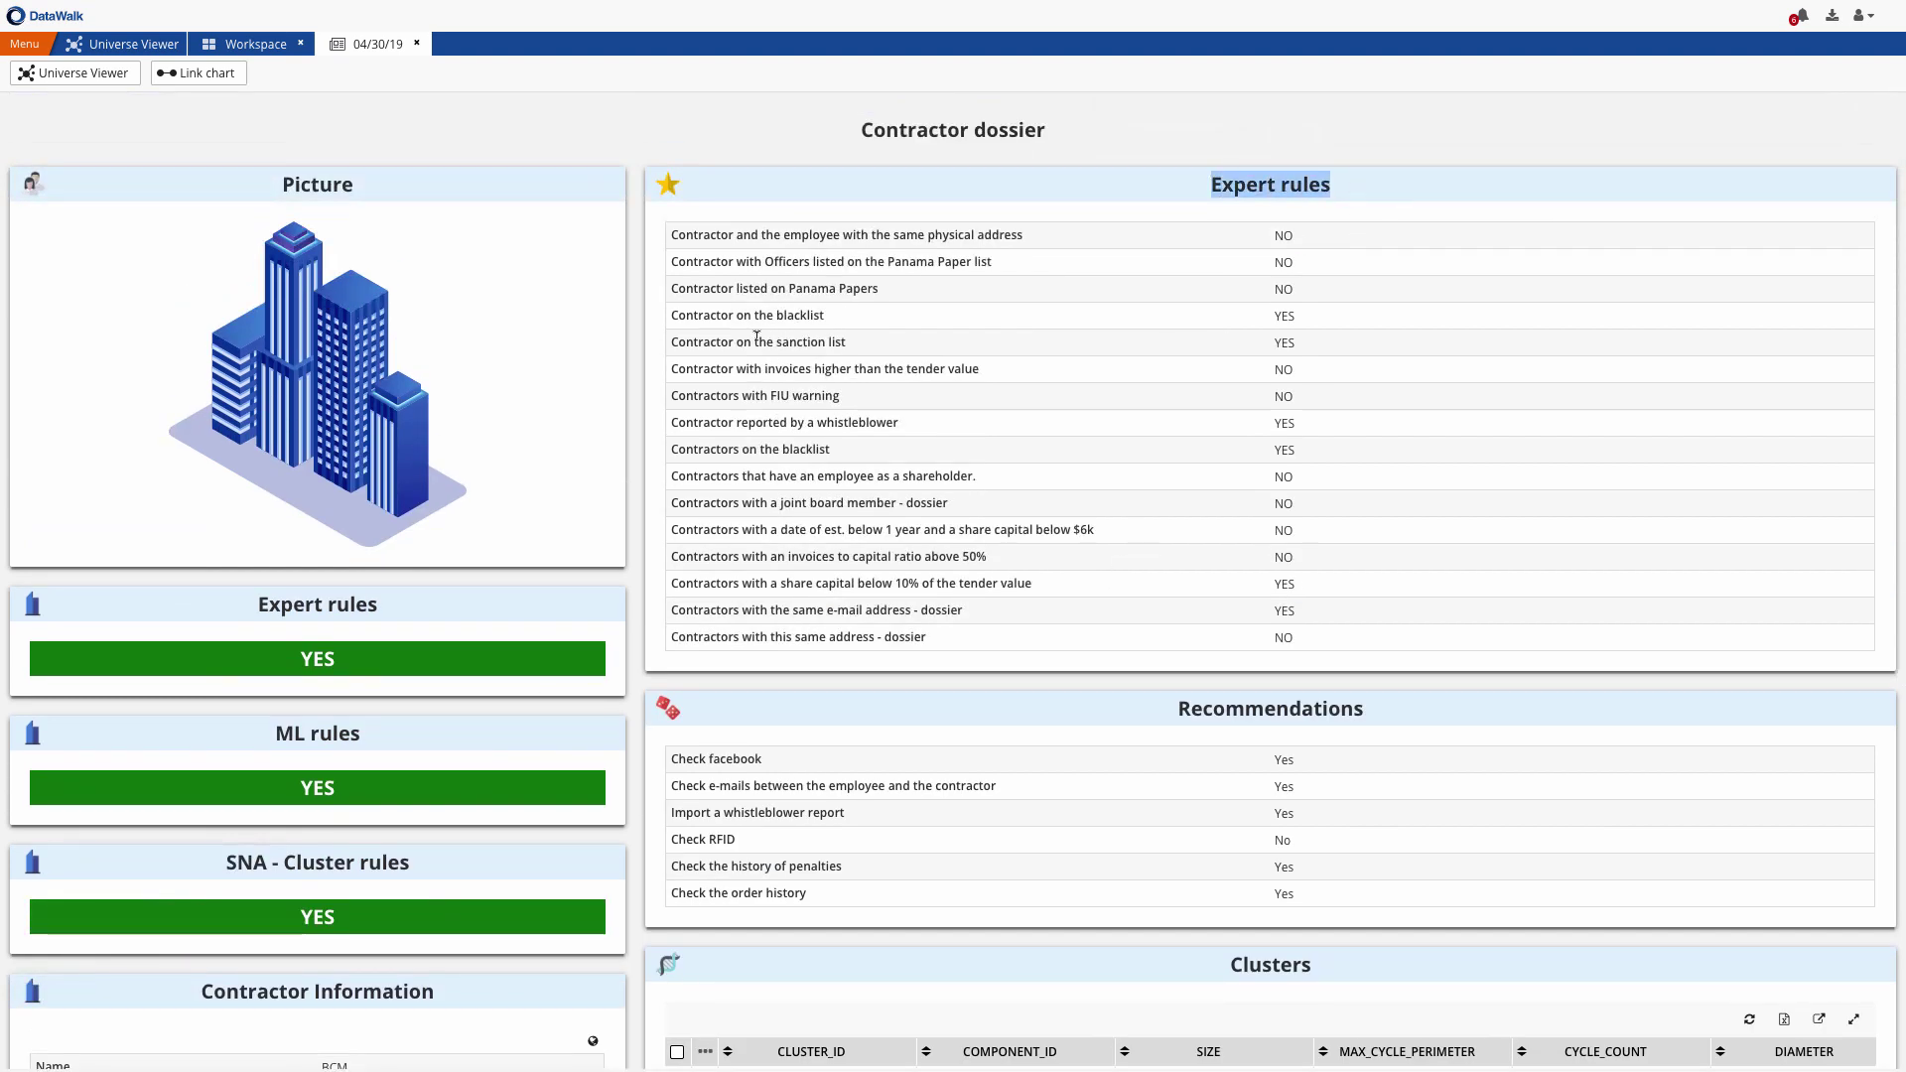
pyautogui.moveTo(709, 342); pyautogui.dragTo(846, 341)
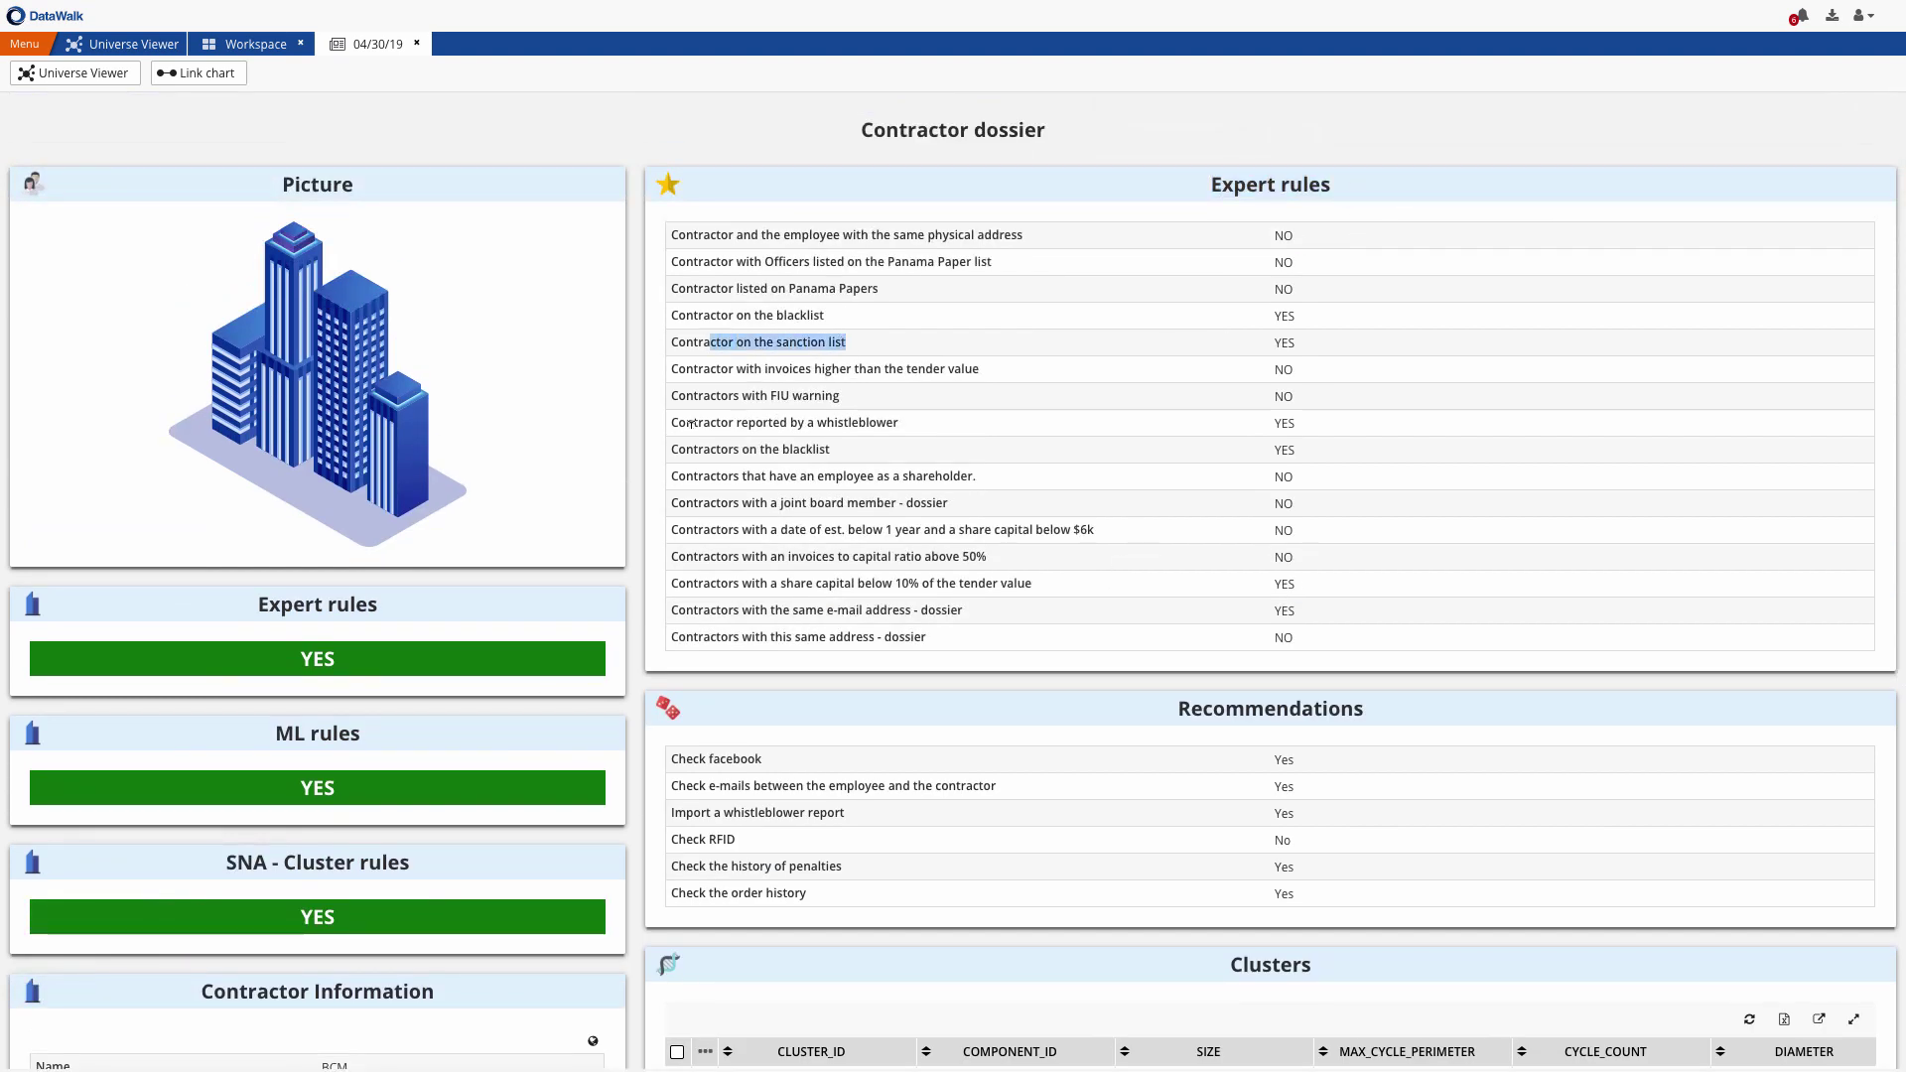
pyautogui.moveTo(694, 423); pyautogui.dragTo(901, 423)
# Highlight the Recommendations section and its whistleblower report recommendation
pyautogui.scroll(-1, 901, 425)
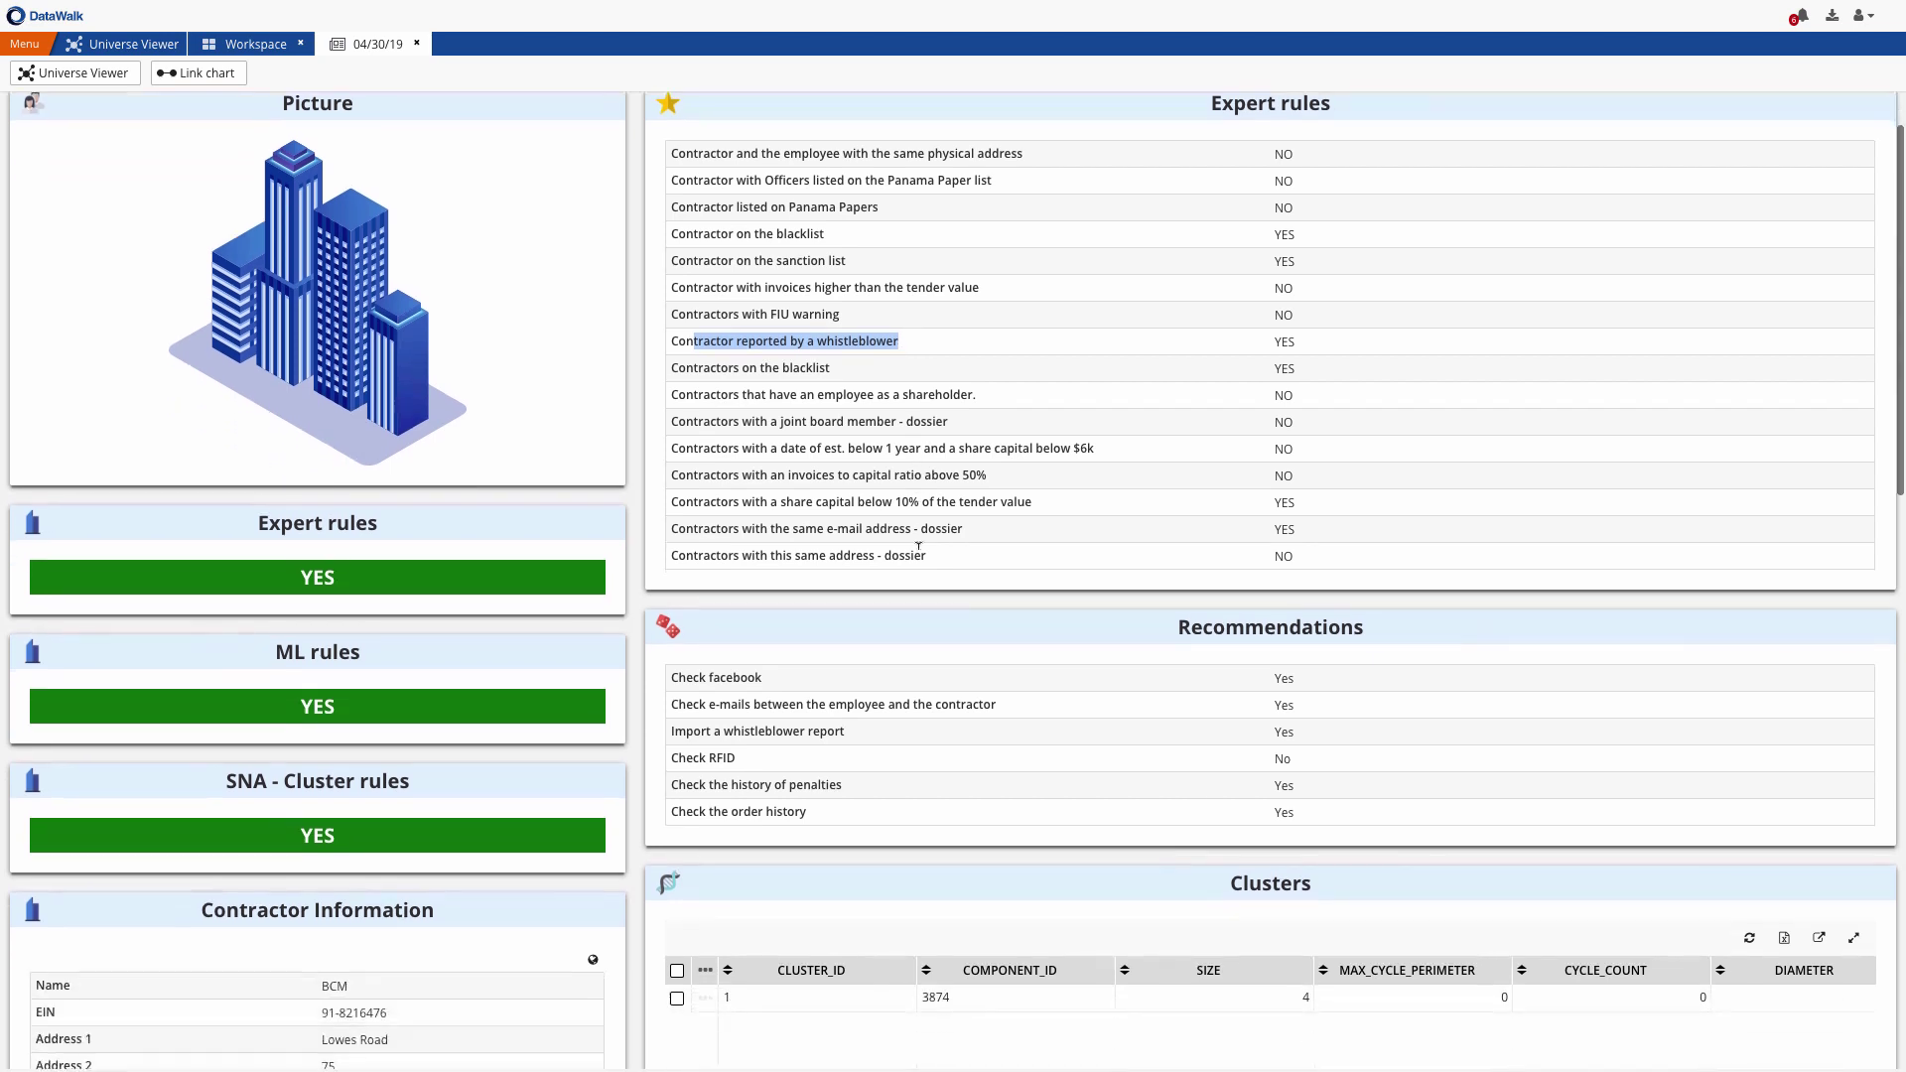
pyautogui.scroll(-1, 918, 547)
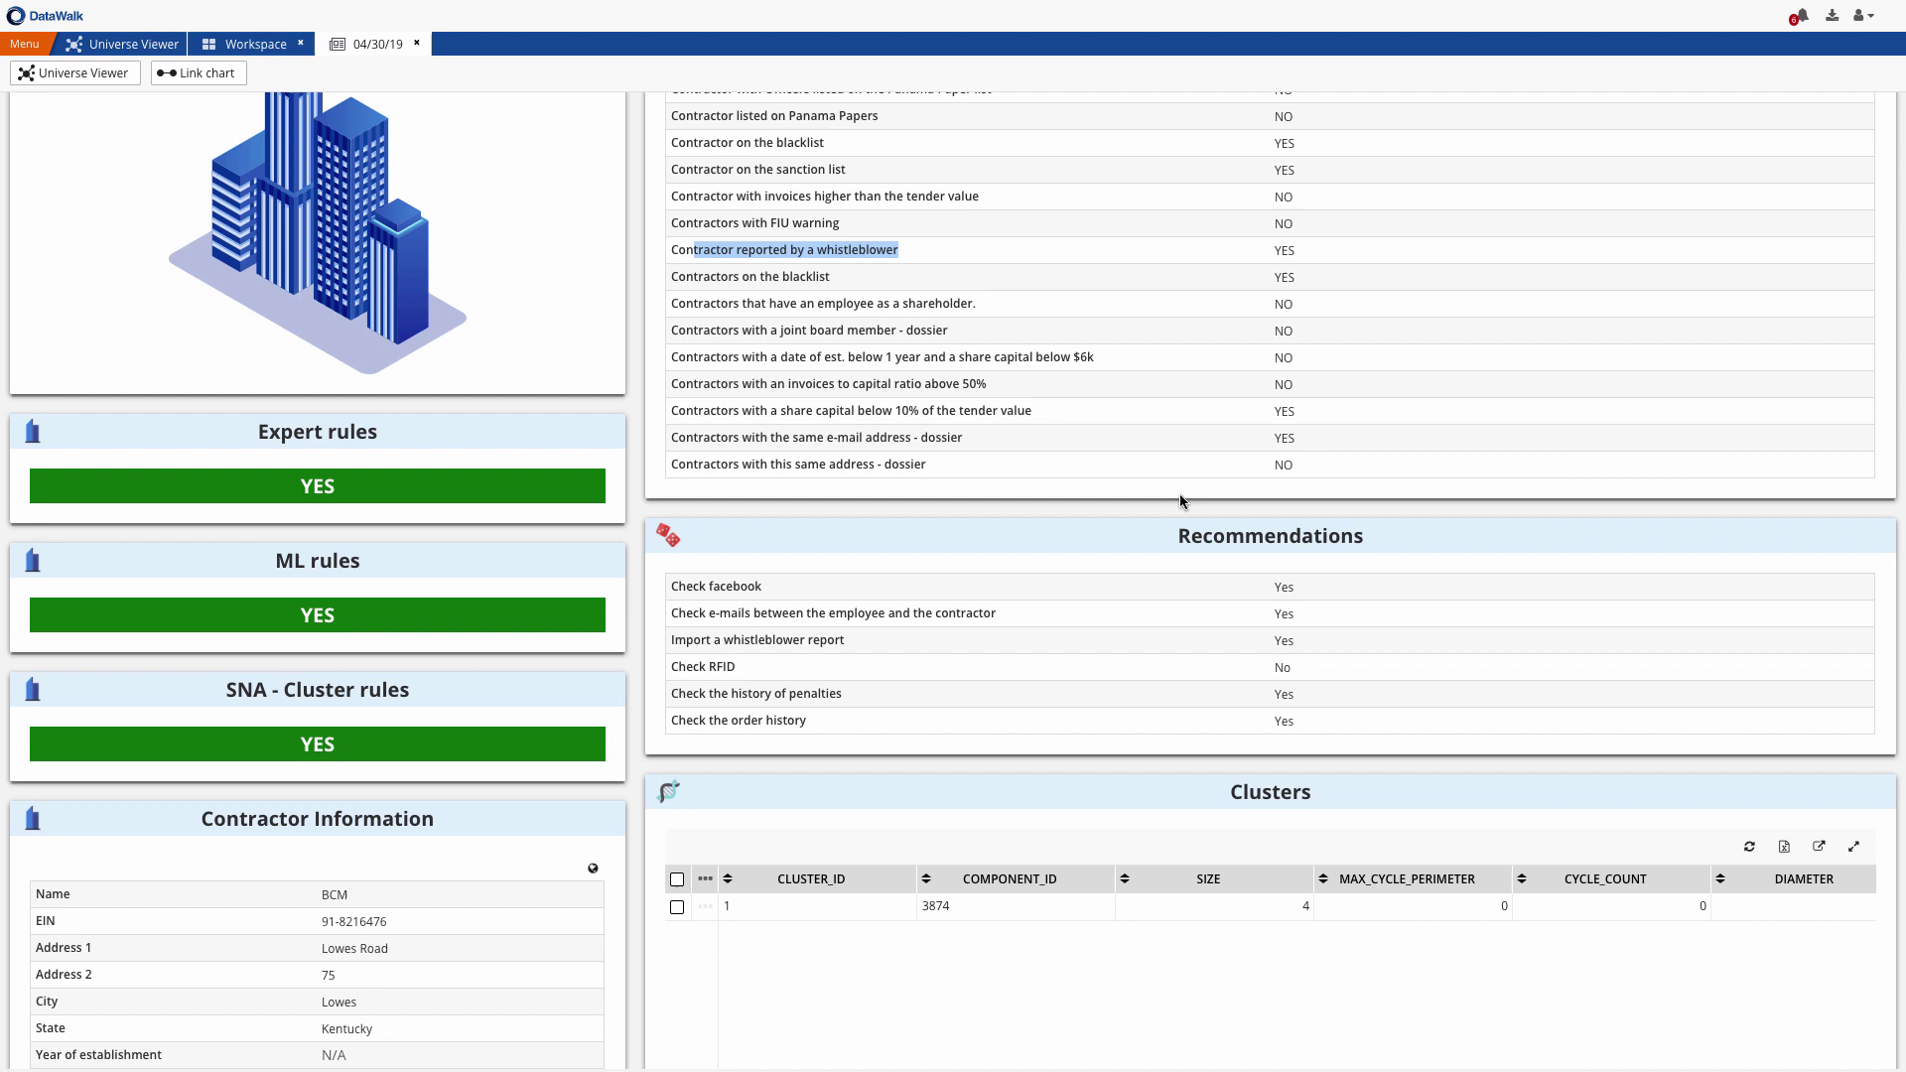
pyautogui.moveTo(1189, 536); pyautogui.dragTo(1375, 546)
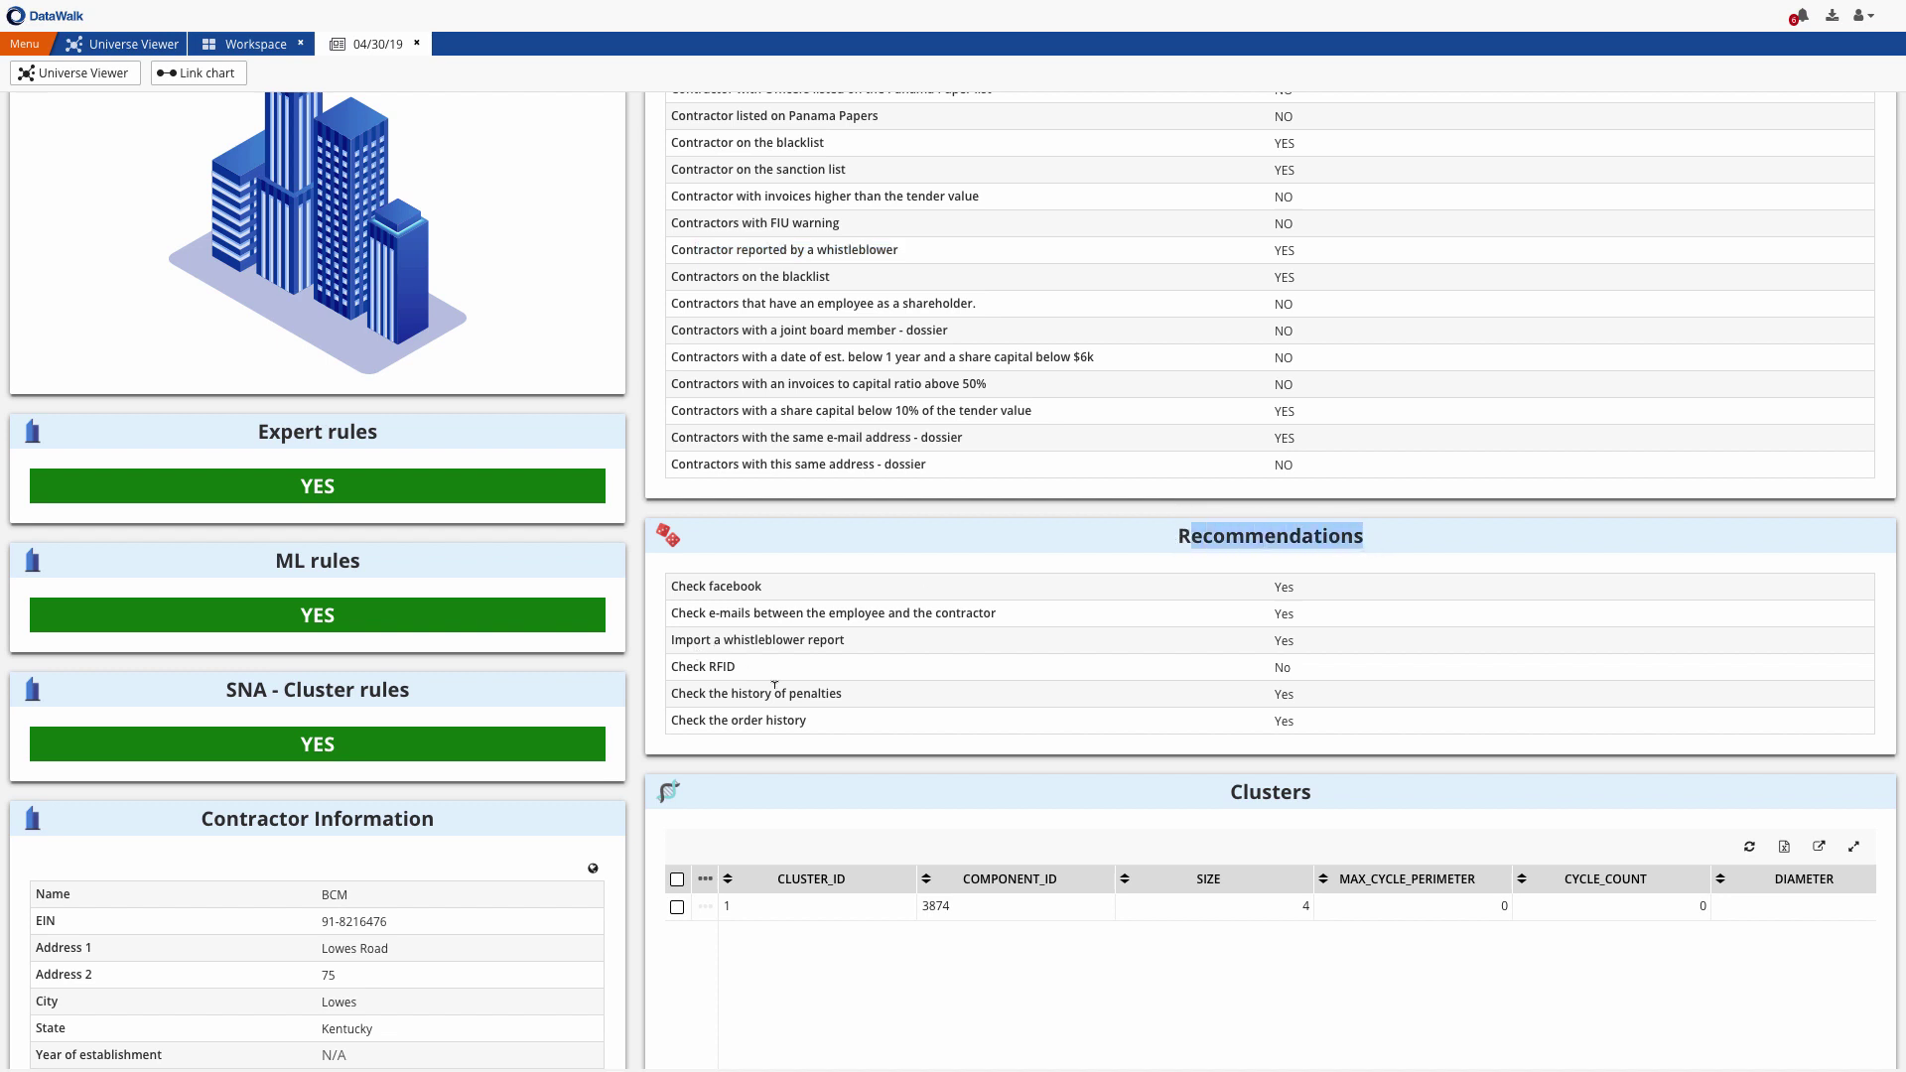
pyautogui.moveTo(685, 640); pyautogui.dragTo(843, 641)
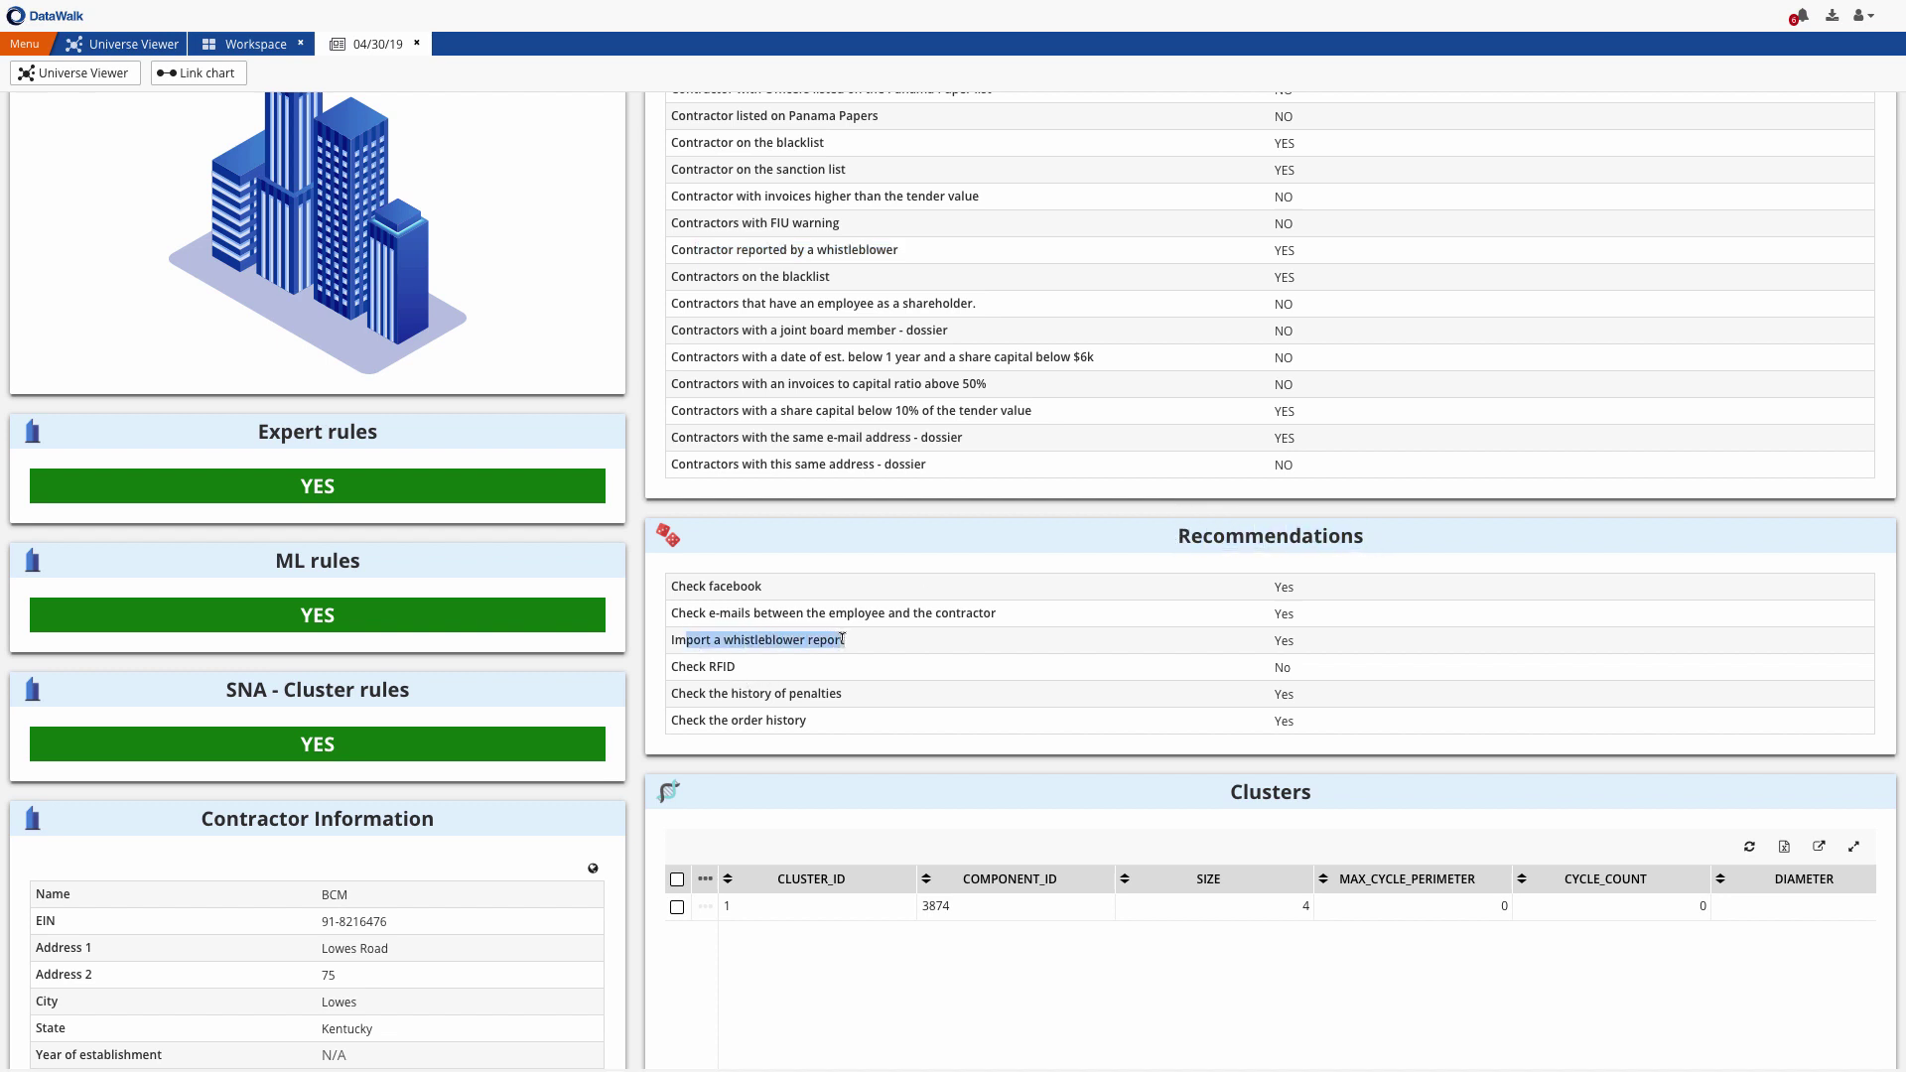
pyautogui.click(704, 908)
pyautogui.click(704, 908)
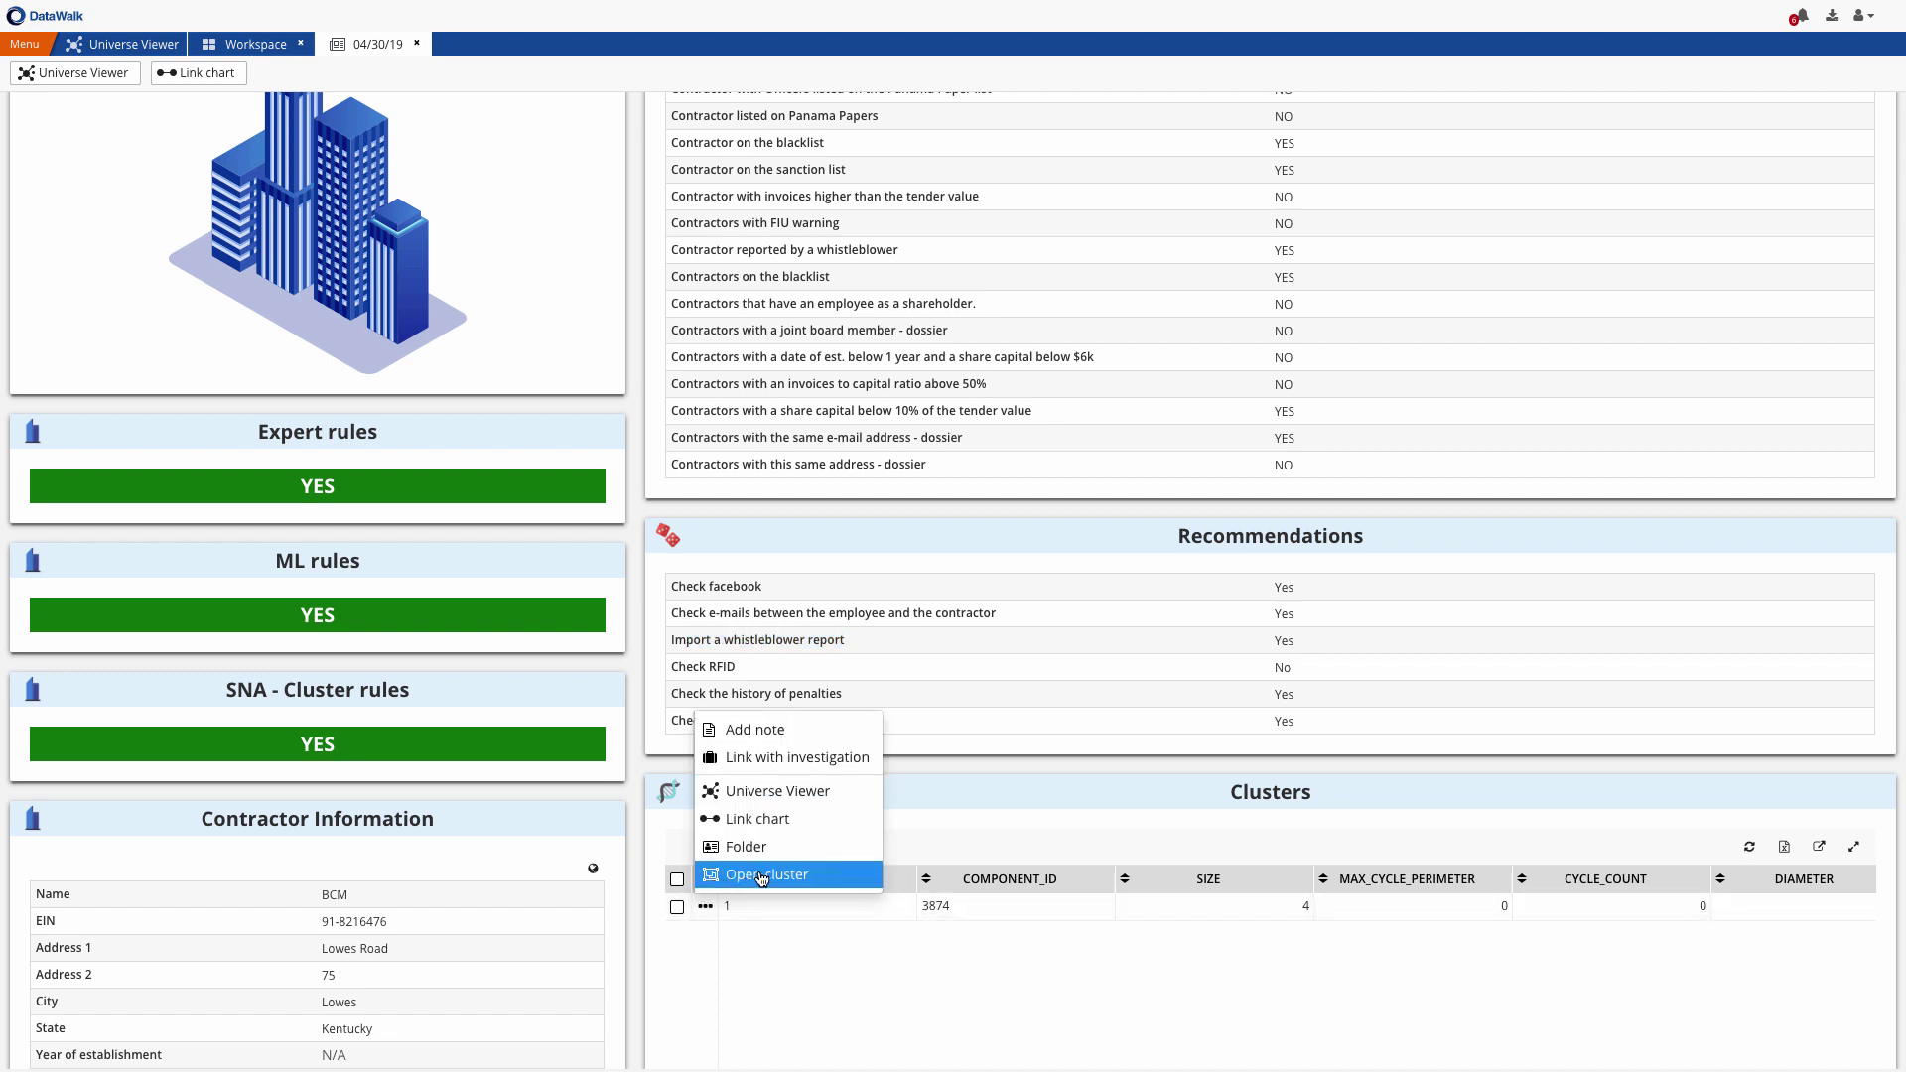
# Open BCM's cluster as a link chart and turn on connection labels such as owner and acc. holder
pyautogui.click(812, 878)
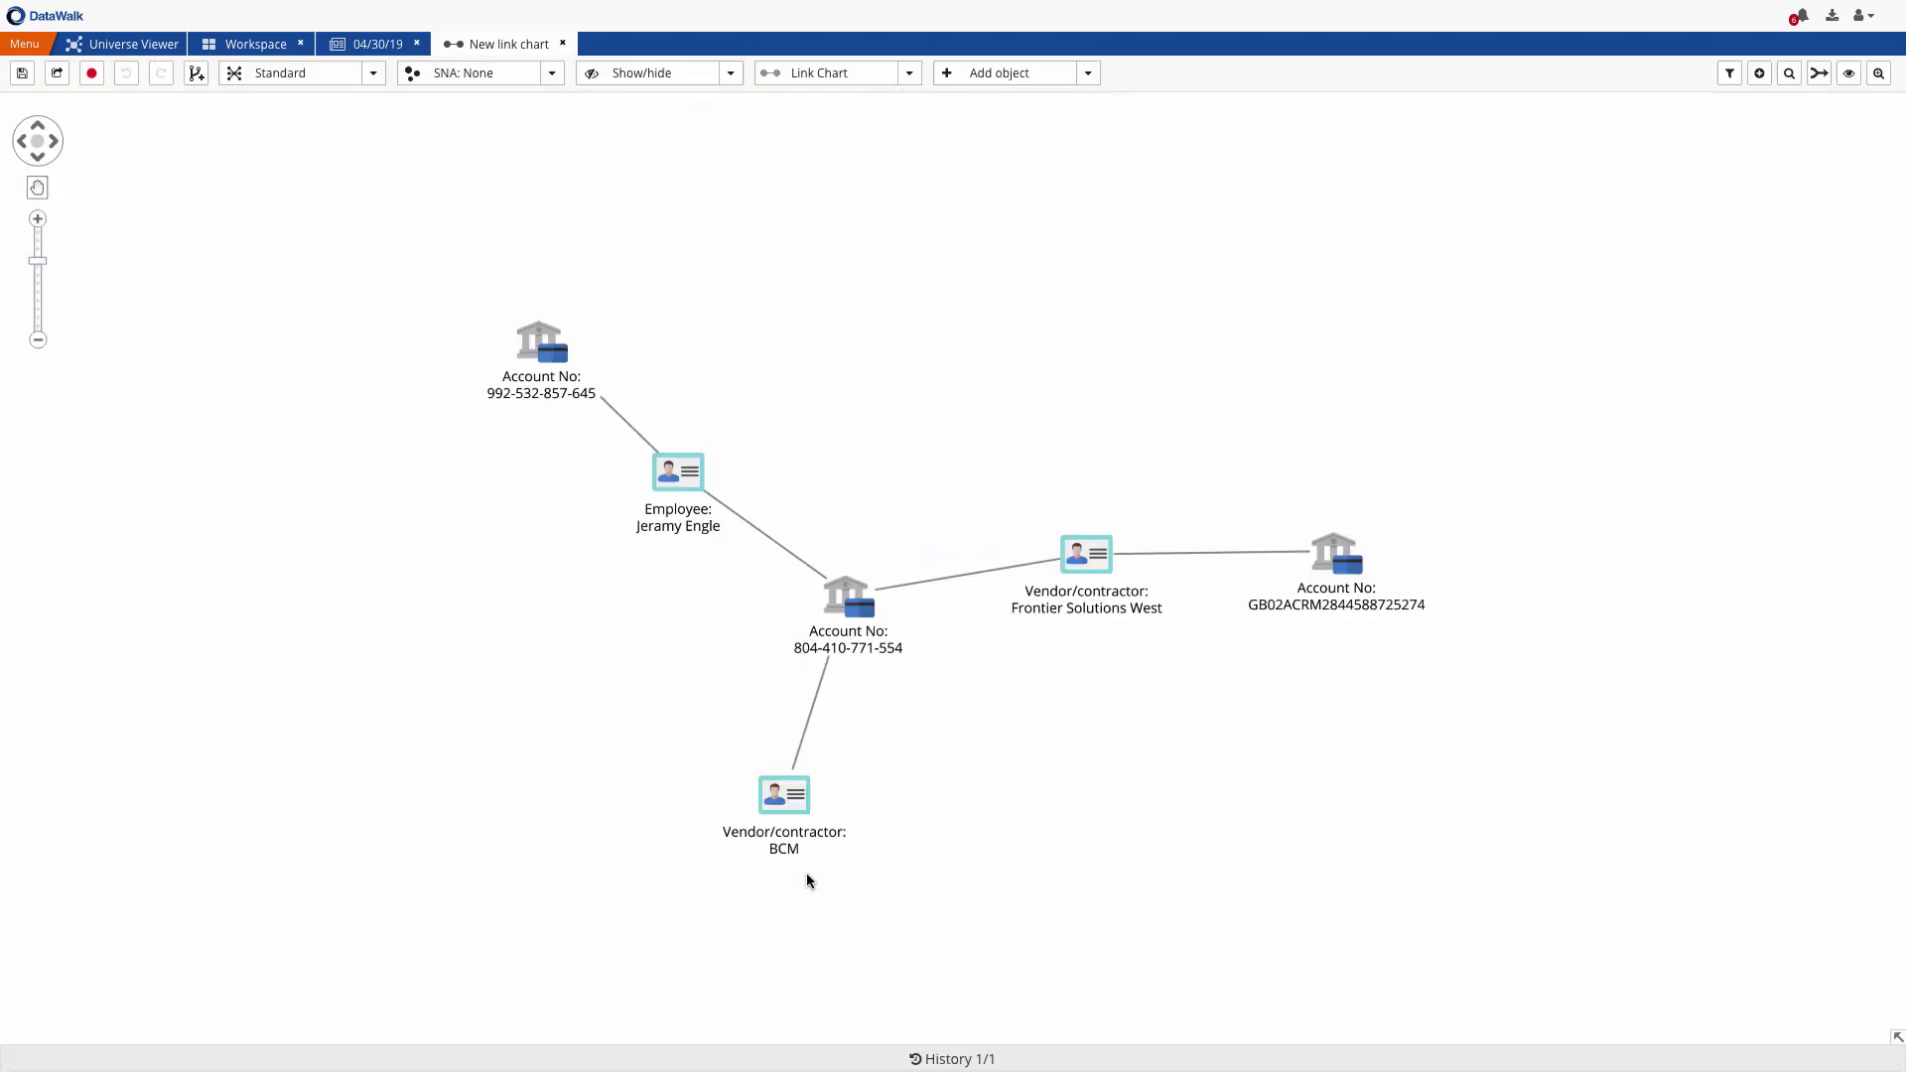
pyautogui.click(722, 81)
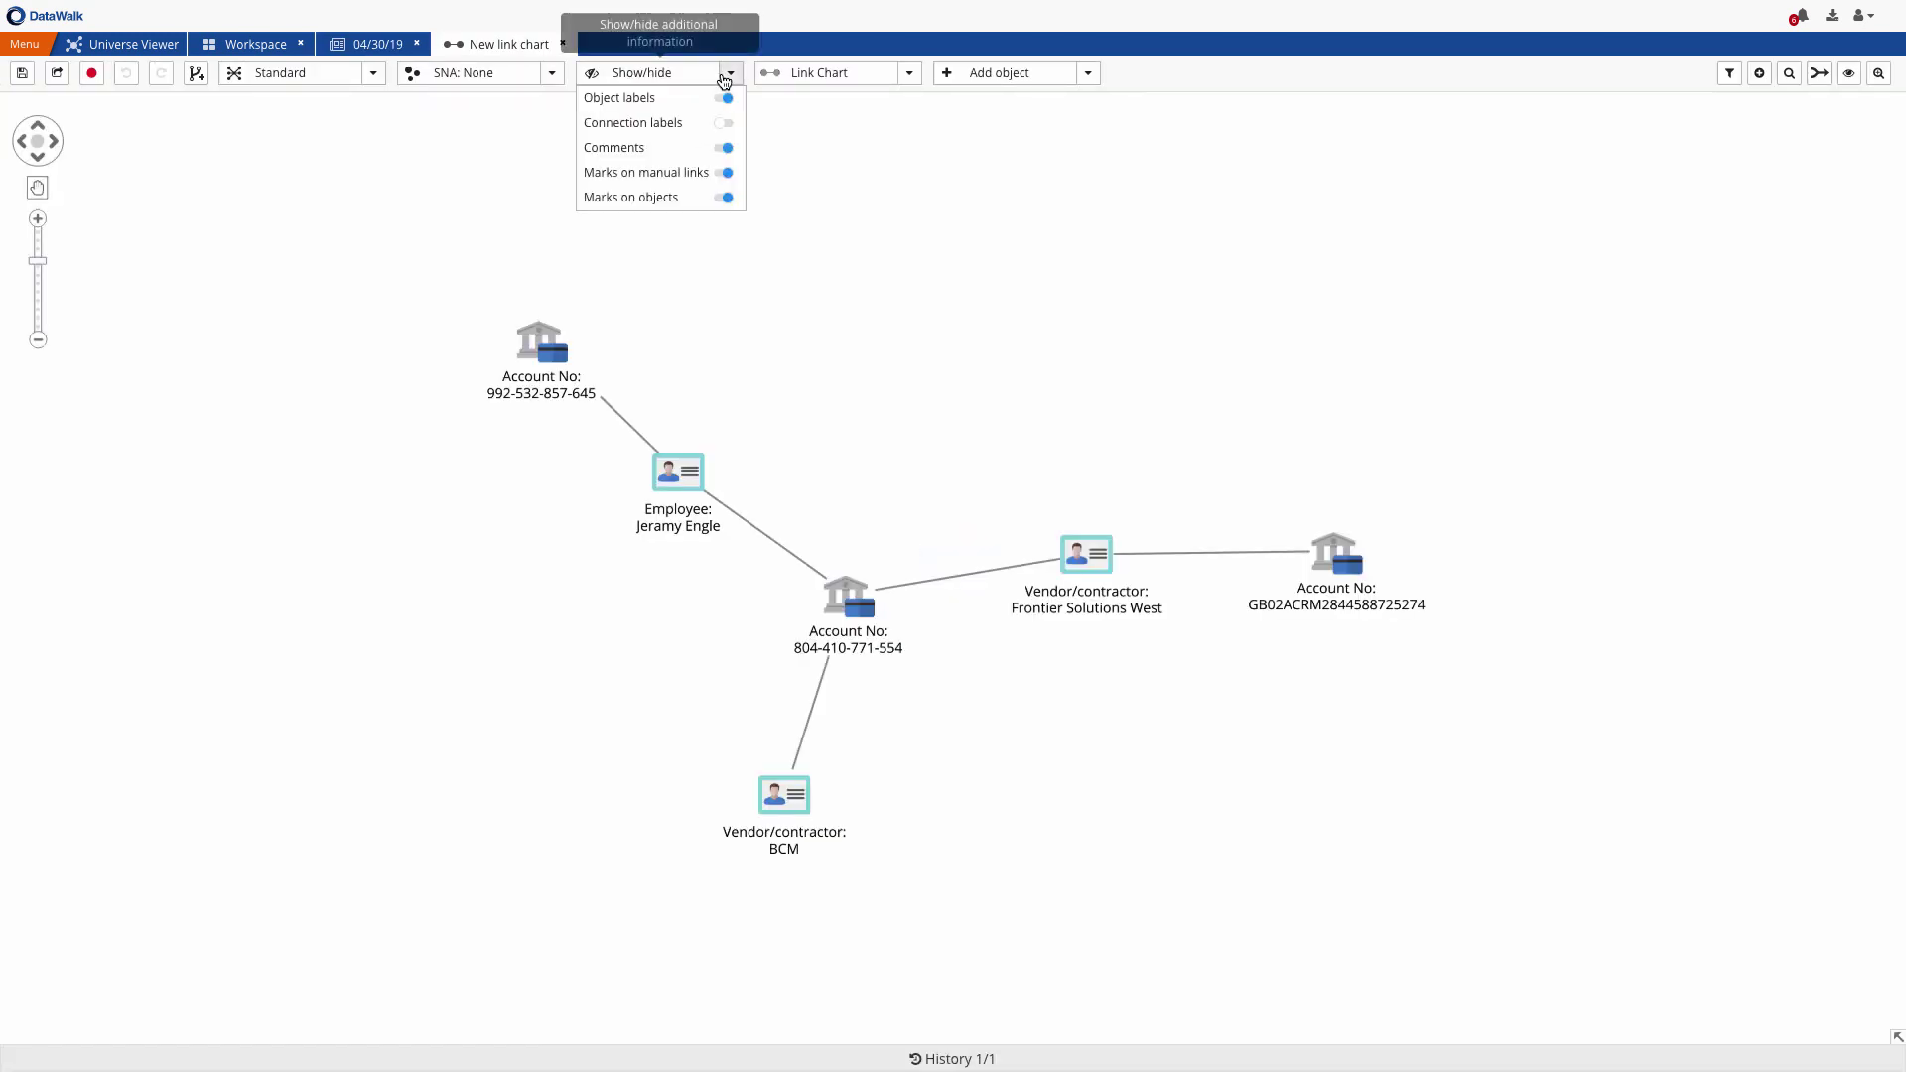
pyautogui.click(725, 125)
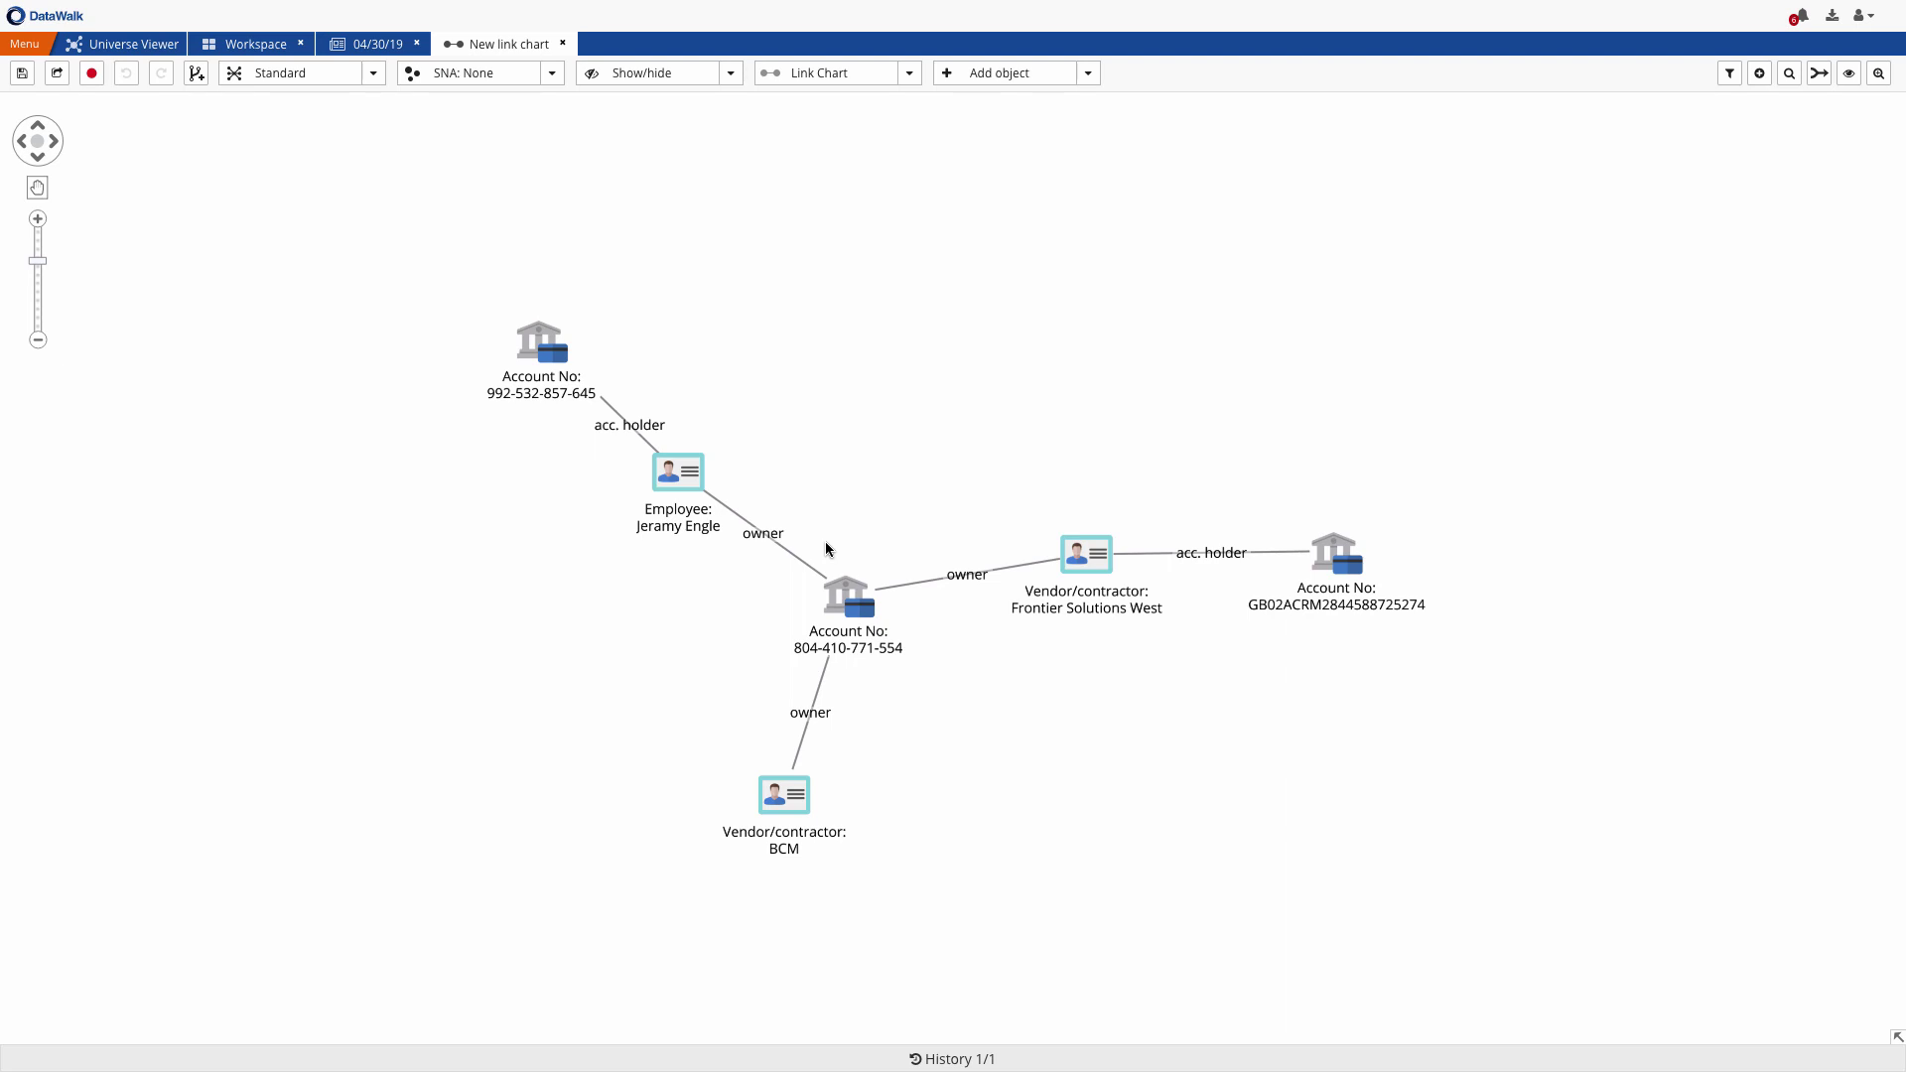
# Drop Report_BCM.pdf from Finder onto the DataWalk link chart as a new object
pyautogui.hotkey('ctrl', 'Left')
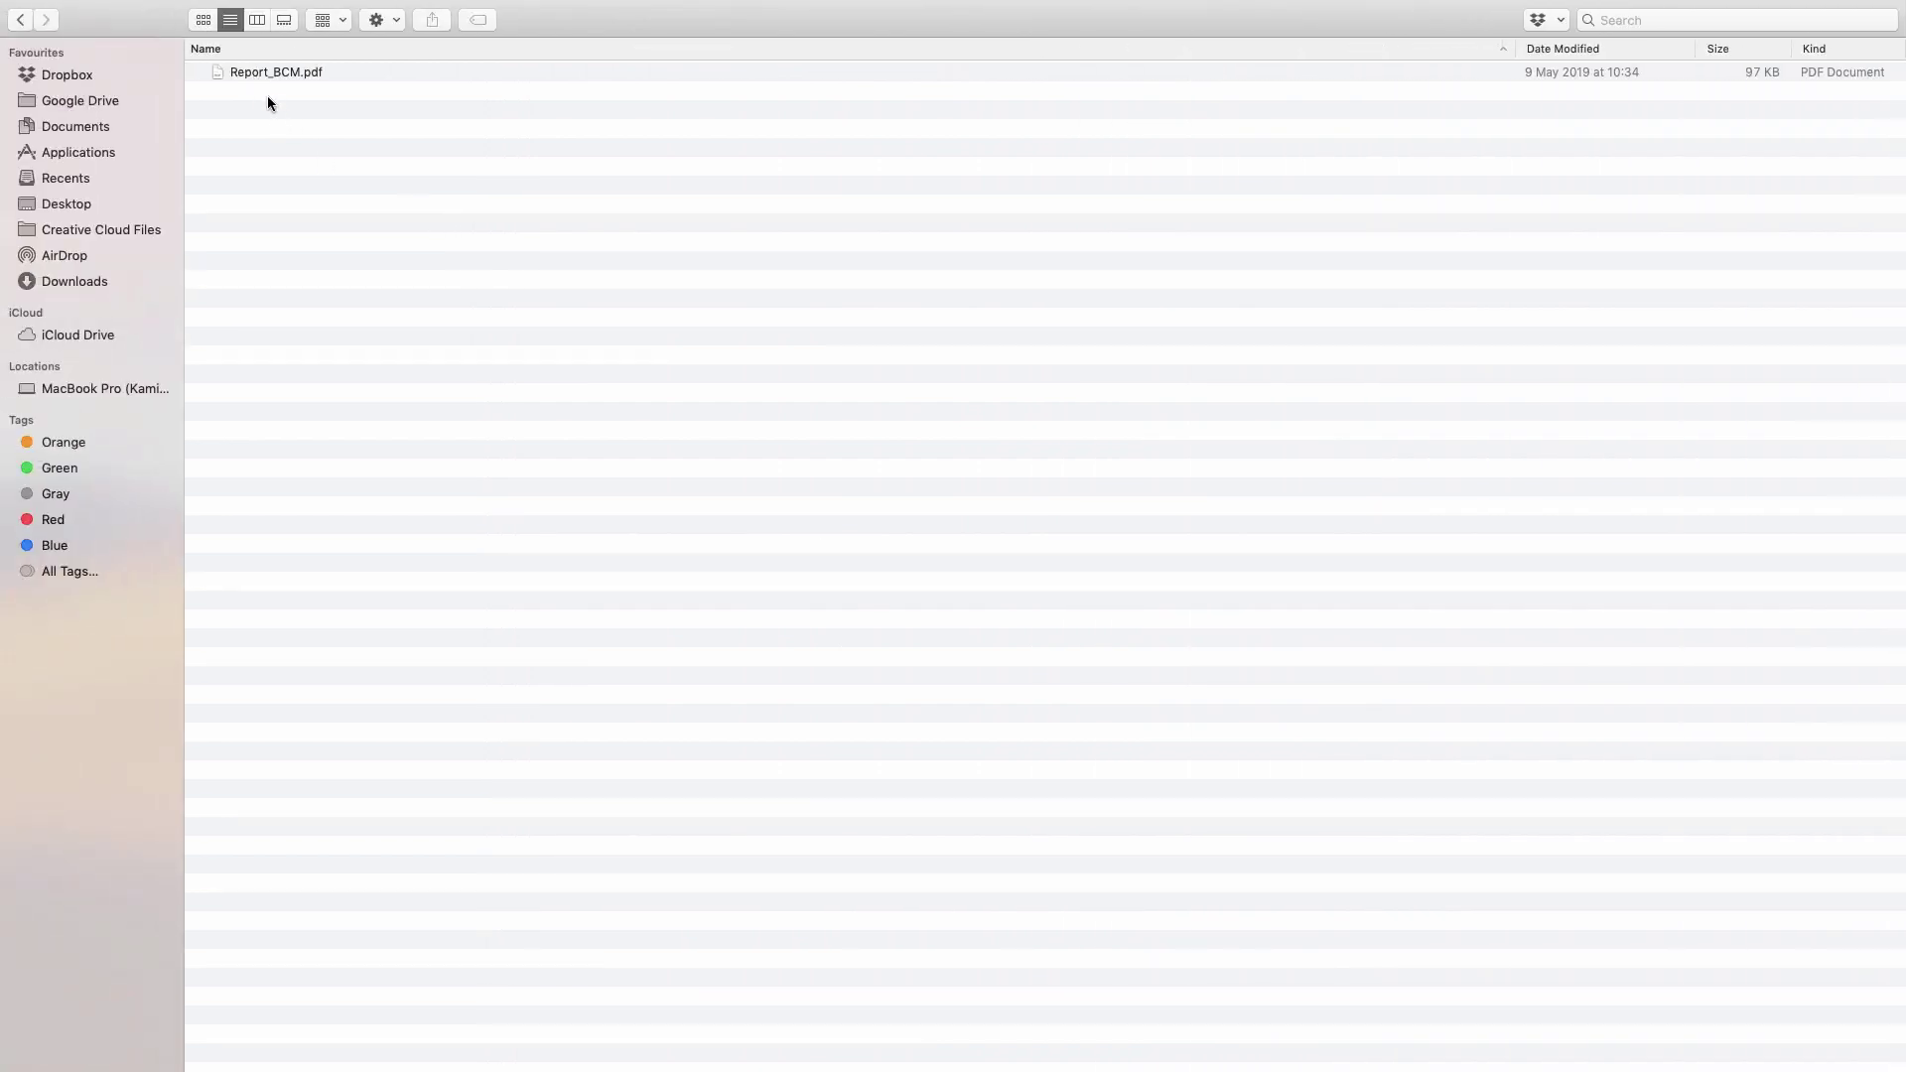
pyautogui.moveTo(242, 71); pyautogui.dragTo(1215, 268)
pyautogui.hotkey('ctrl', 'Right')
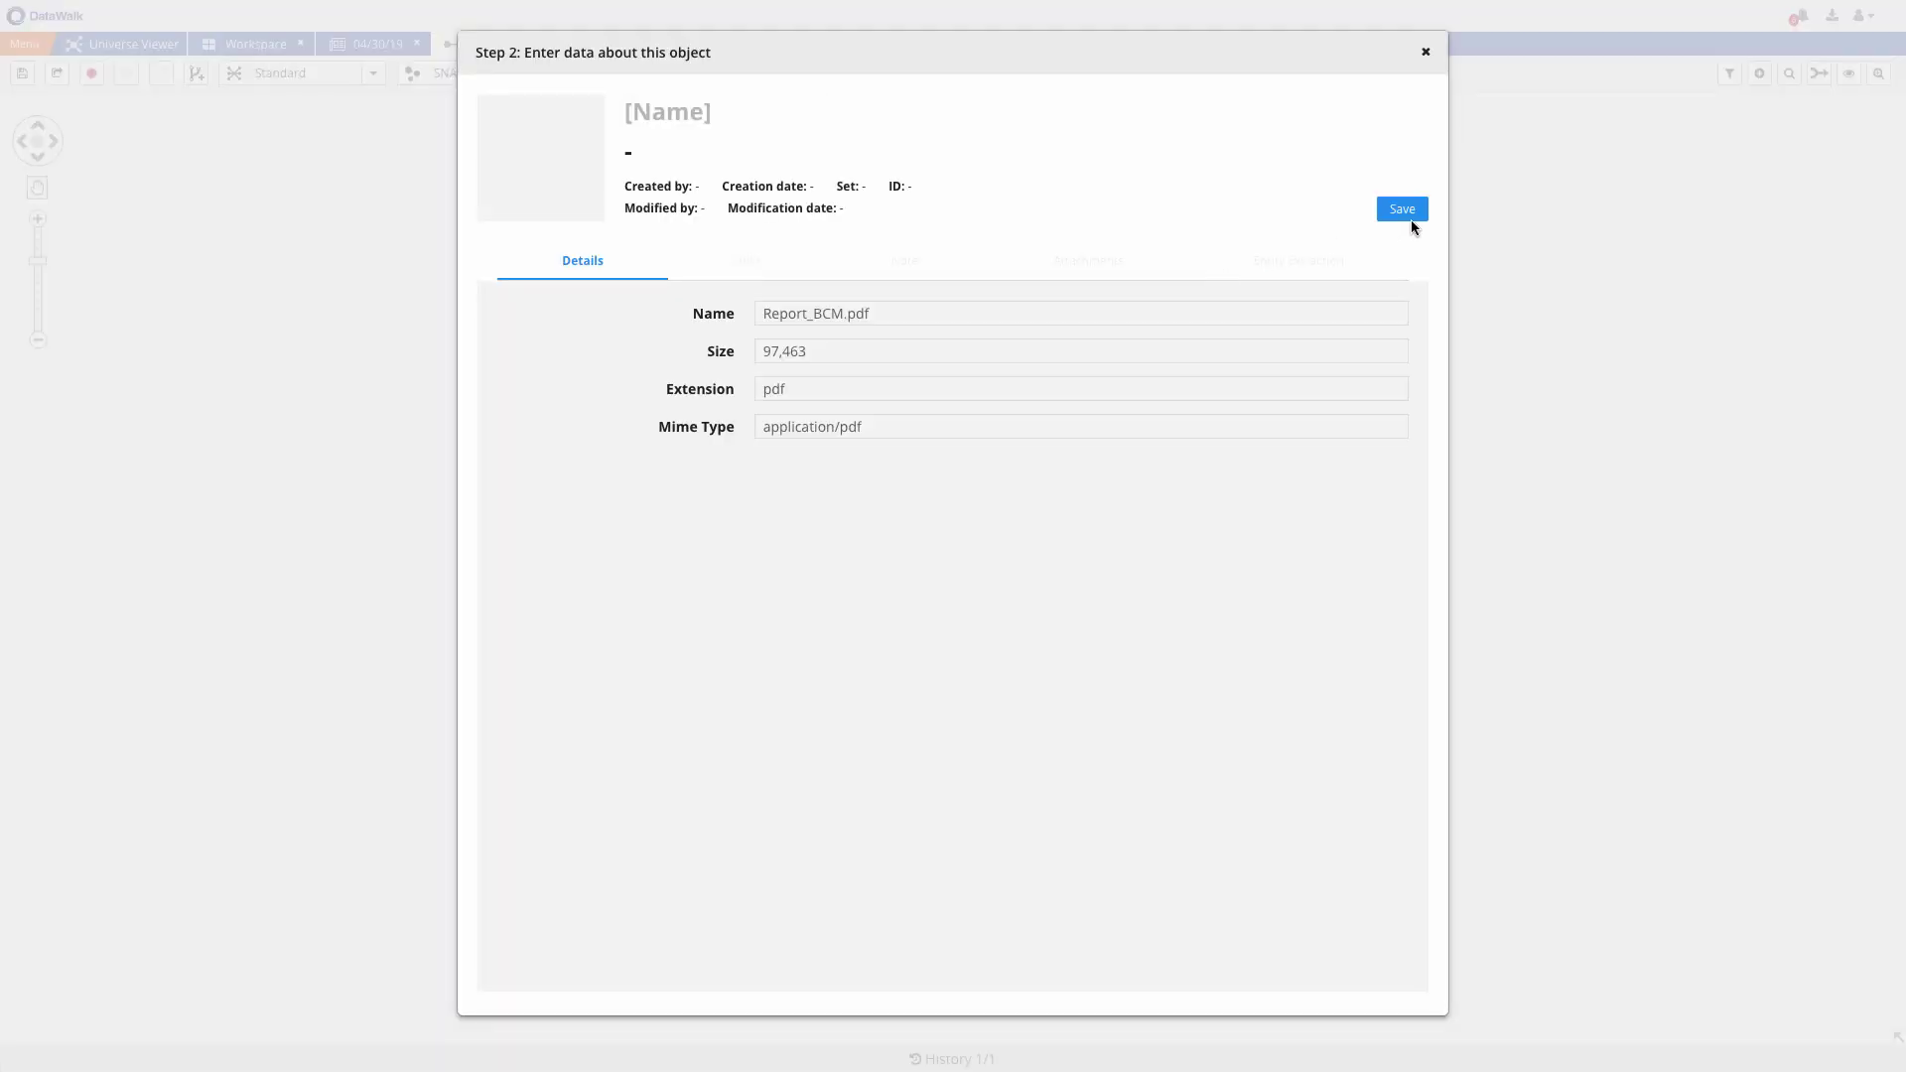
# Save the Report_BCM.pdf object and view its extracted entities, including BCM and Techman
pyautogui.click(1405, 207)
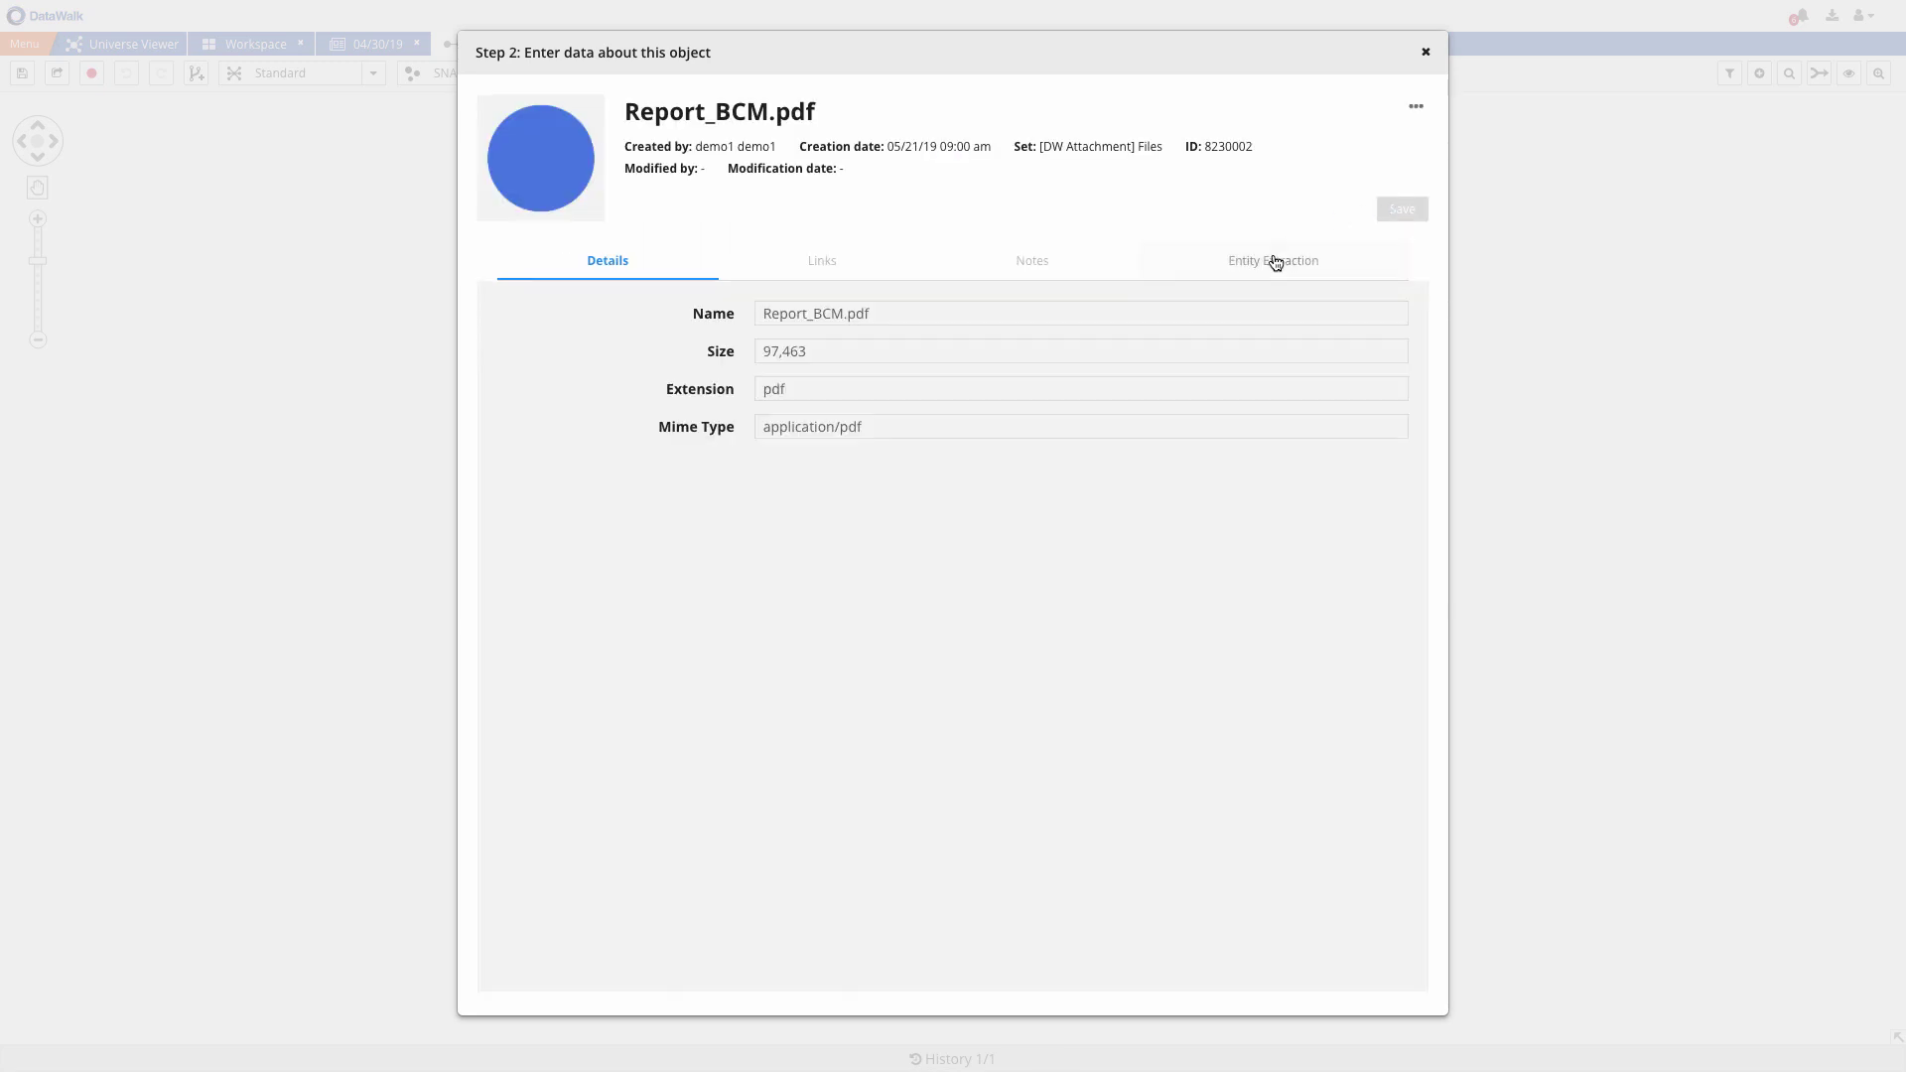
pyautogui.click(1274, 262)
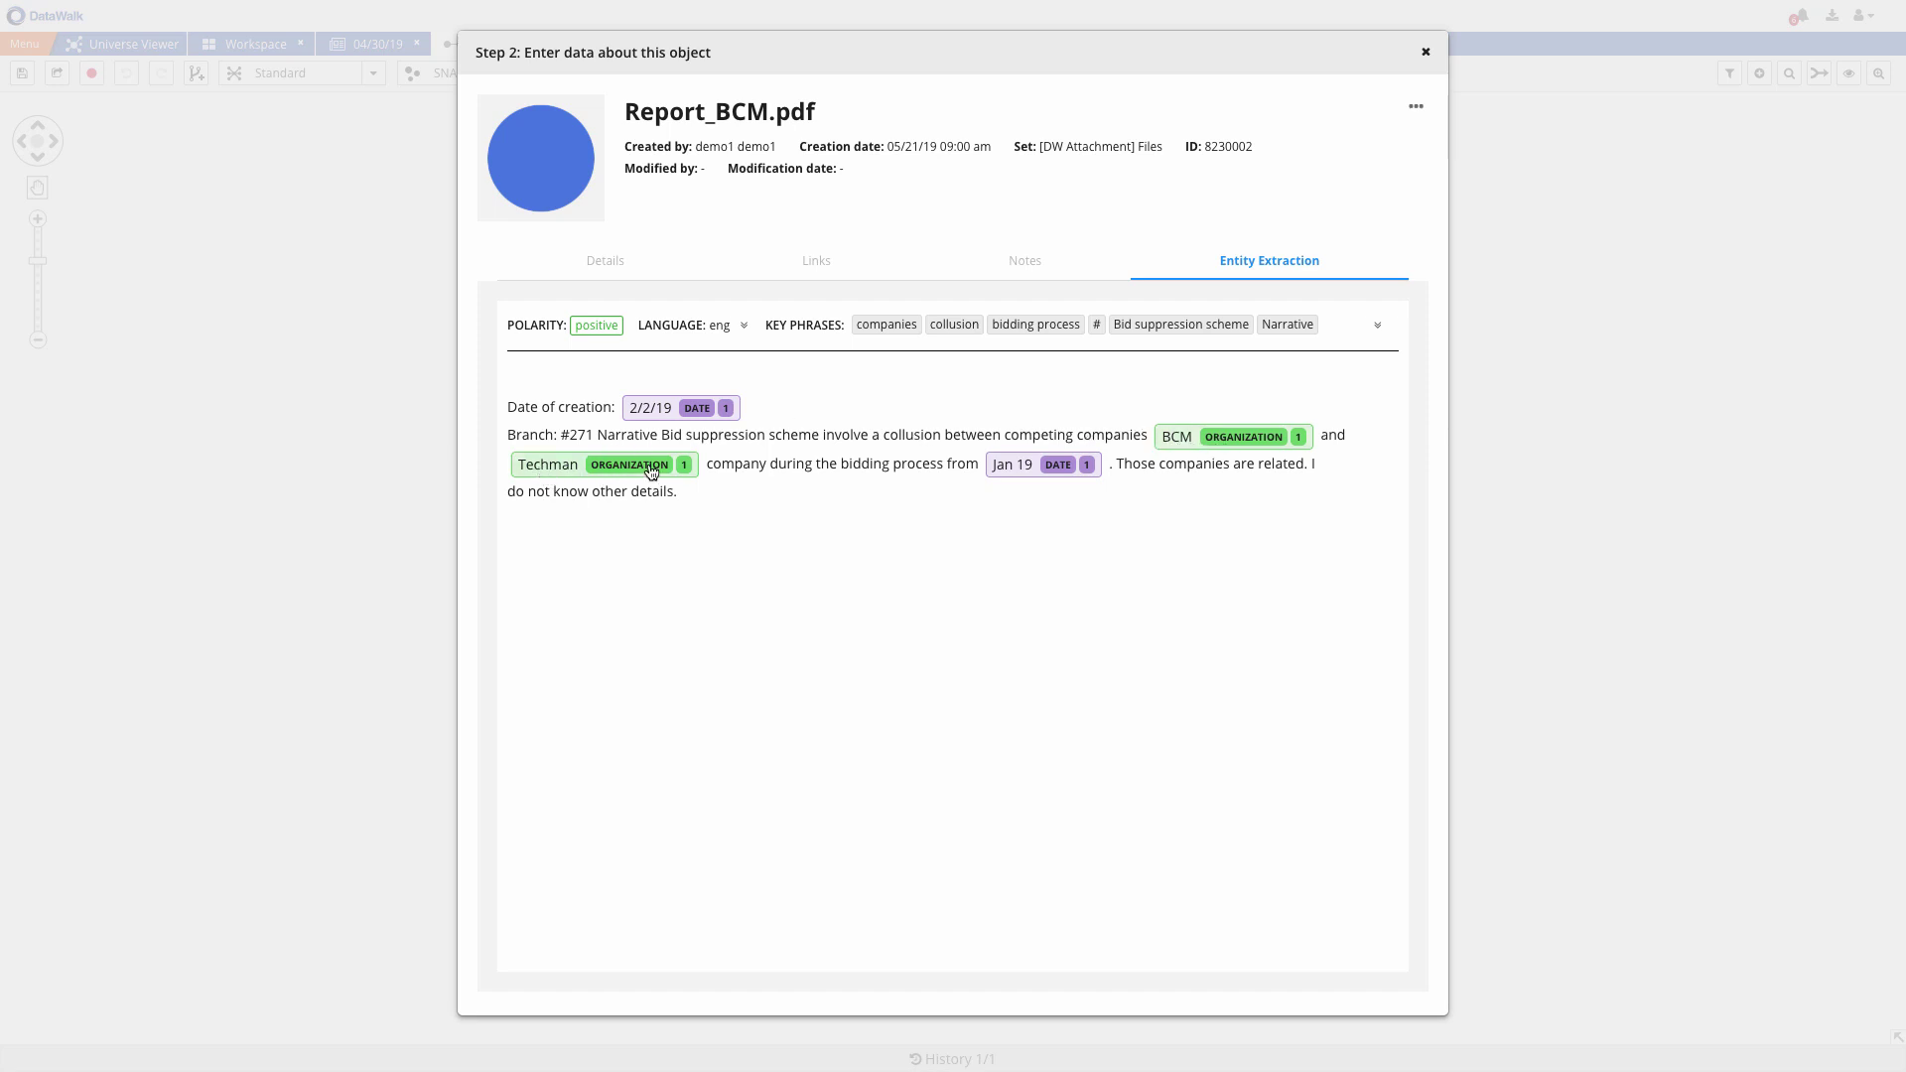
# Add the Techman contractor from search results to the chart and place it beside Report_BCM.pdf at the bottom
pyautogui.moveTo(685, 468)
pyautogui.click(803, 585)
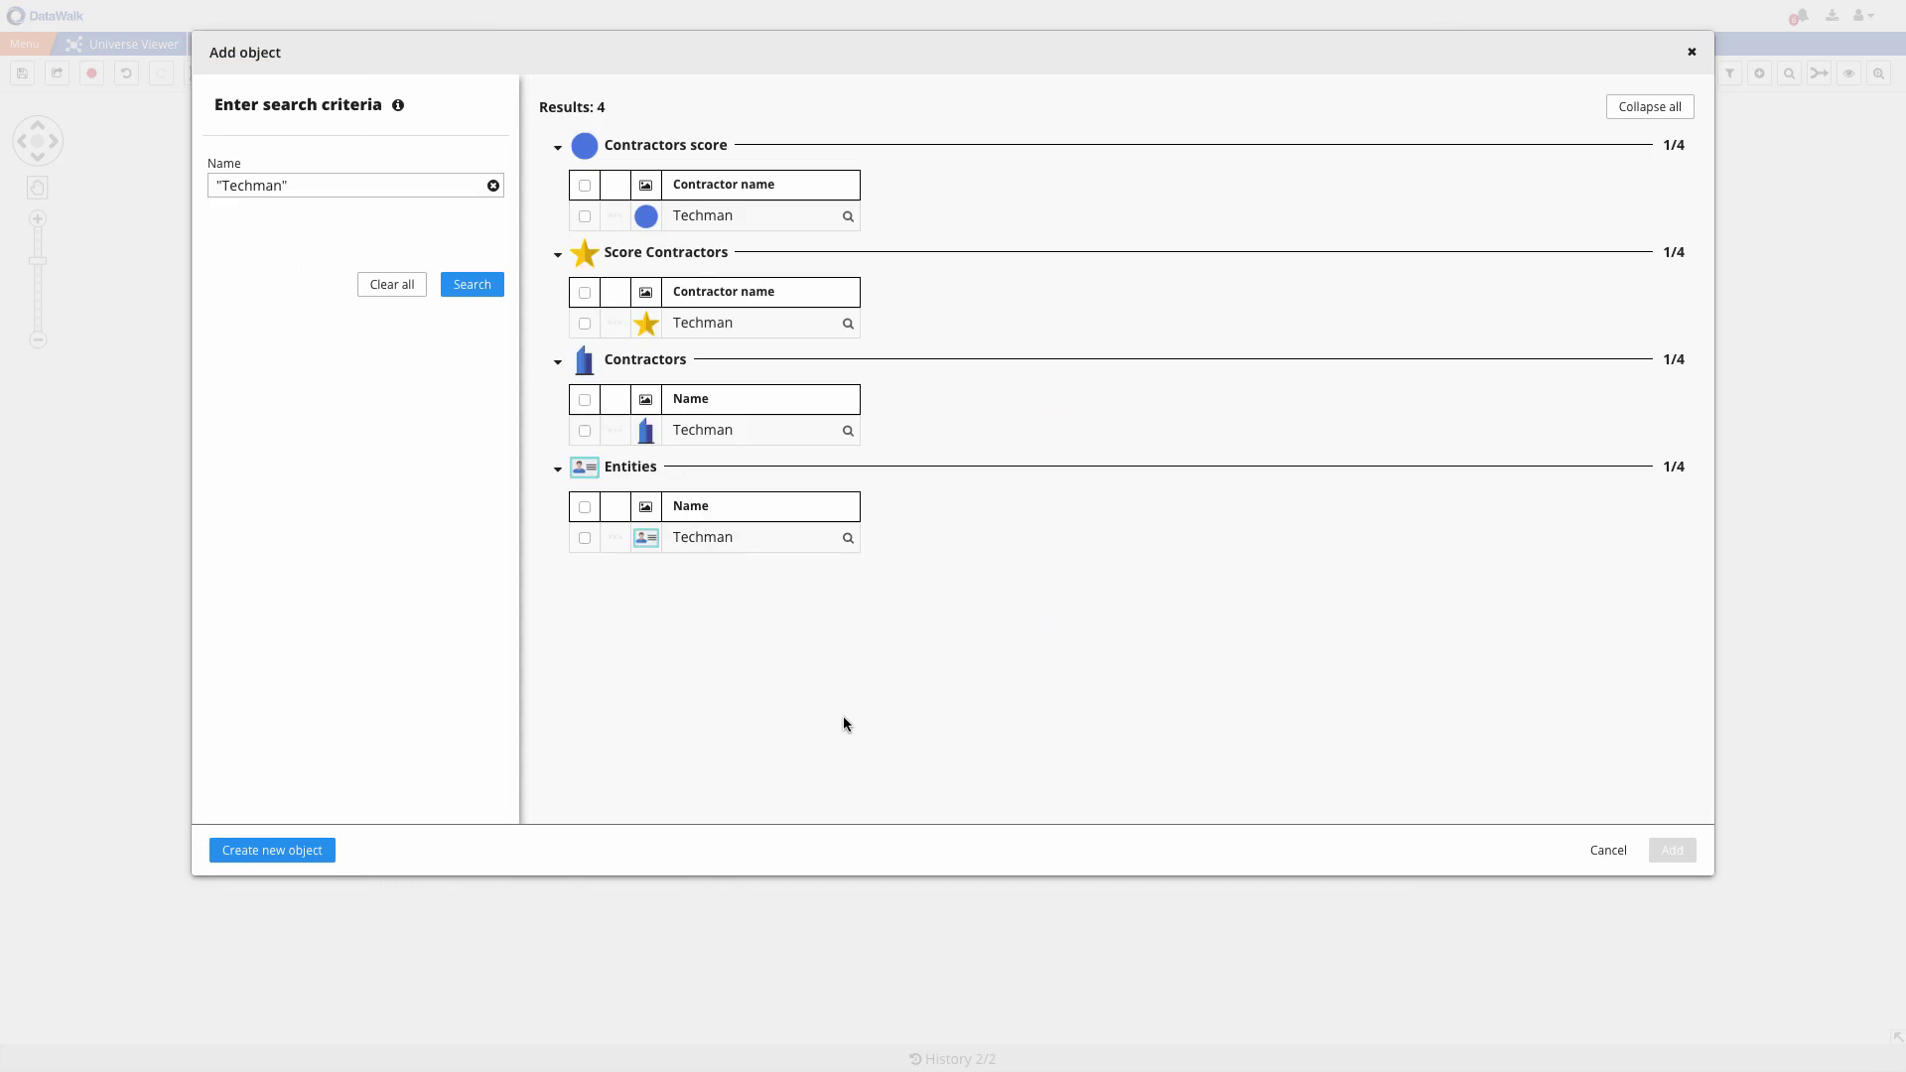
pyautogui.click(584, 430)
pyautogui.click(1673, 850)
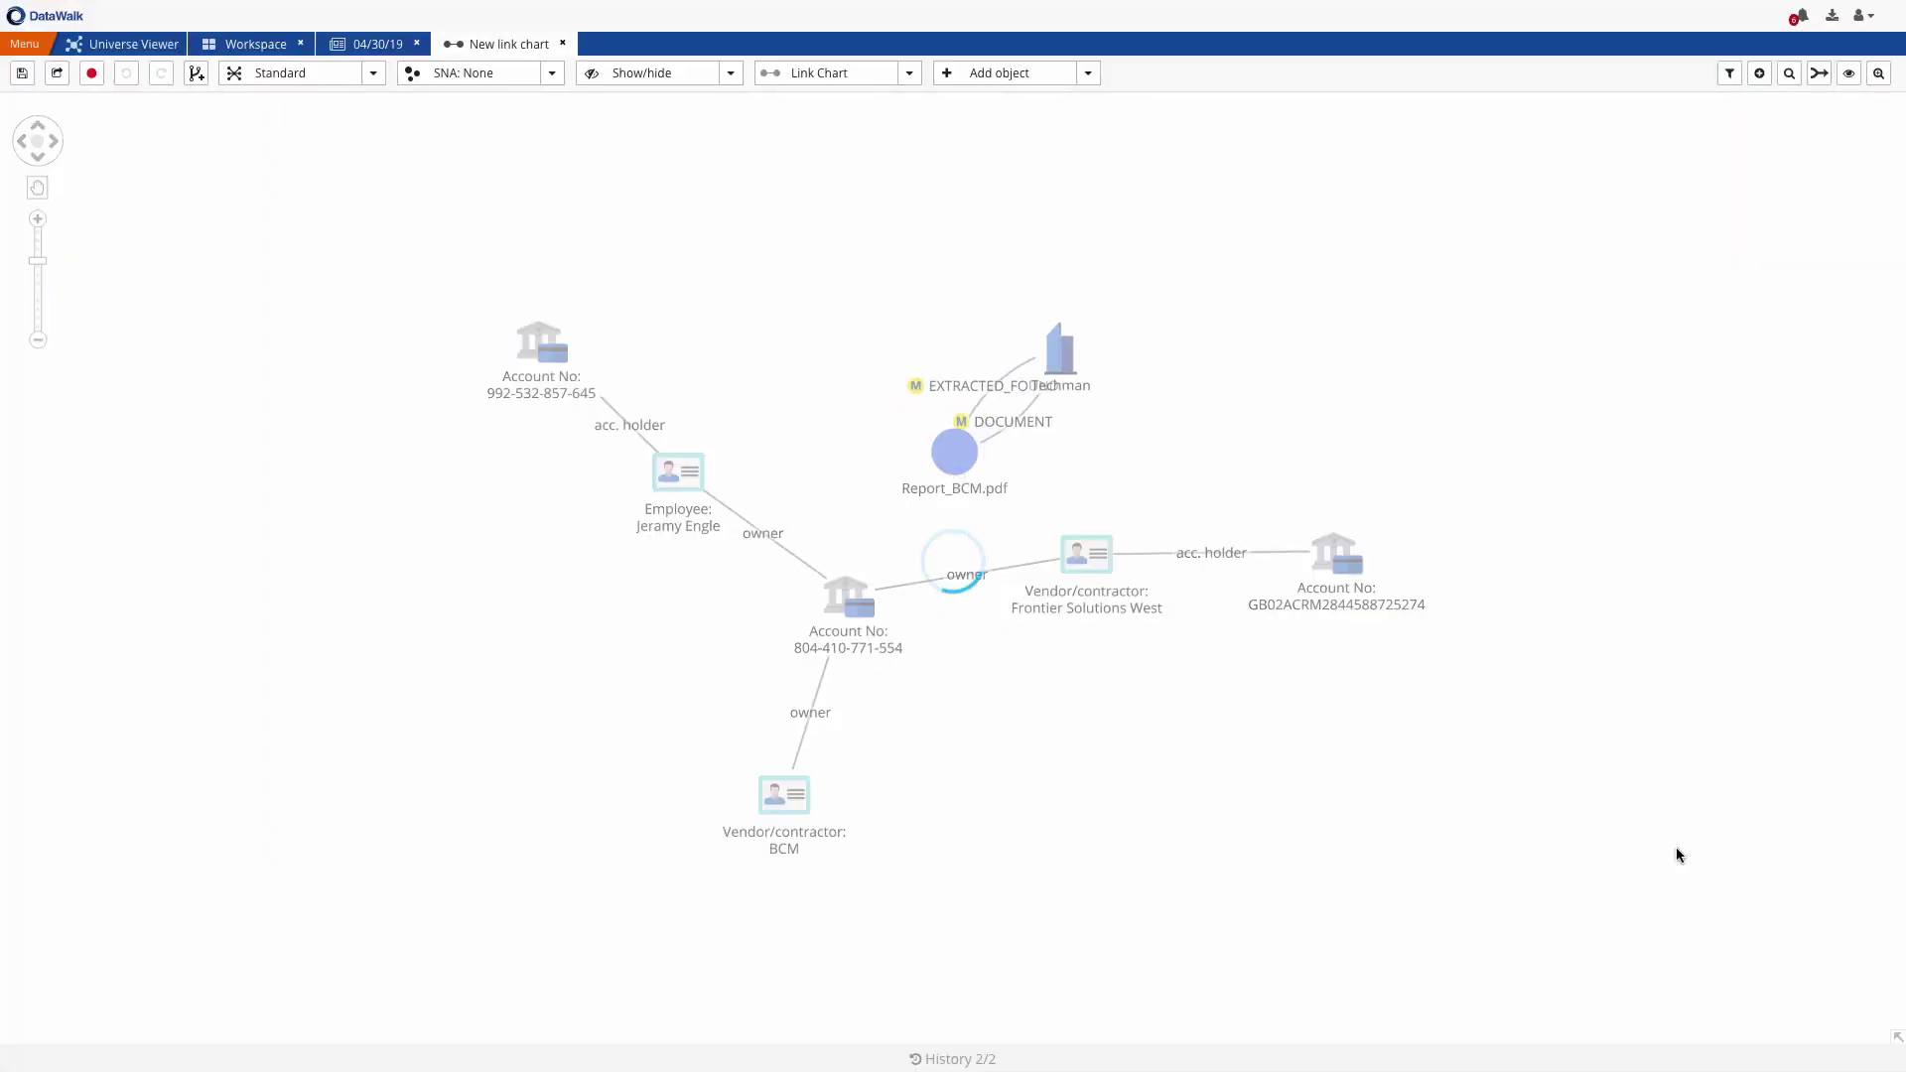
pyautogui.moveTo(955, 459); pyautogui.dragTo(1413, 867)
pyautogui.moveTo(1057, 332); pyautogui.dragTo(1028, 782)
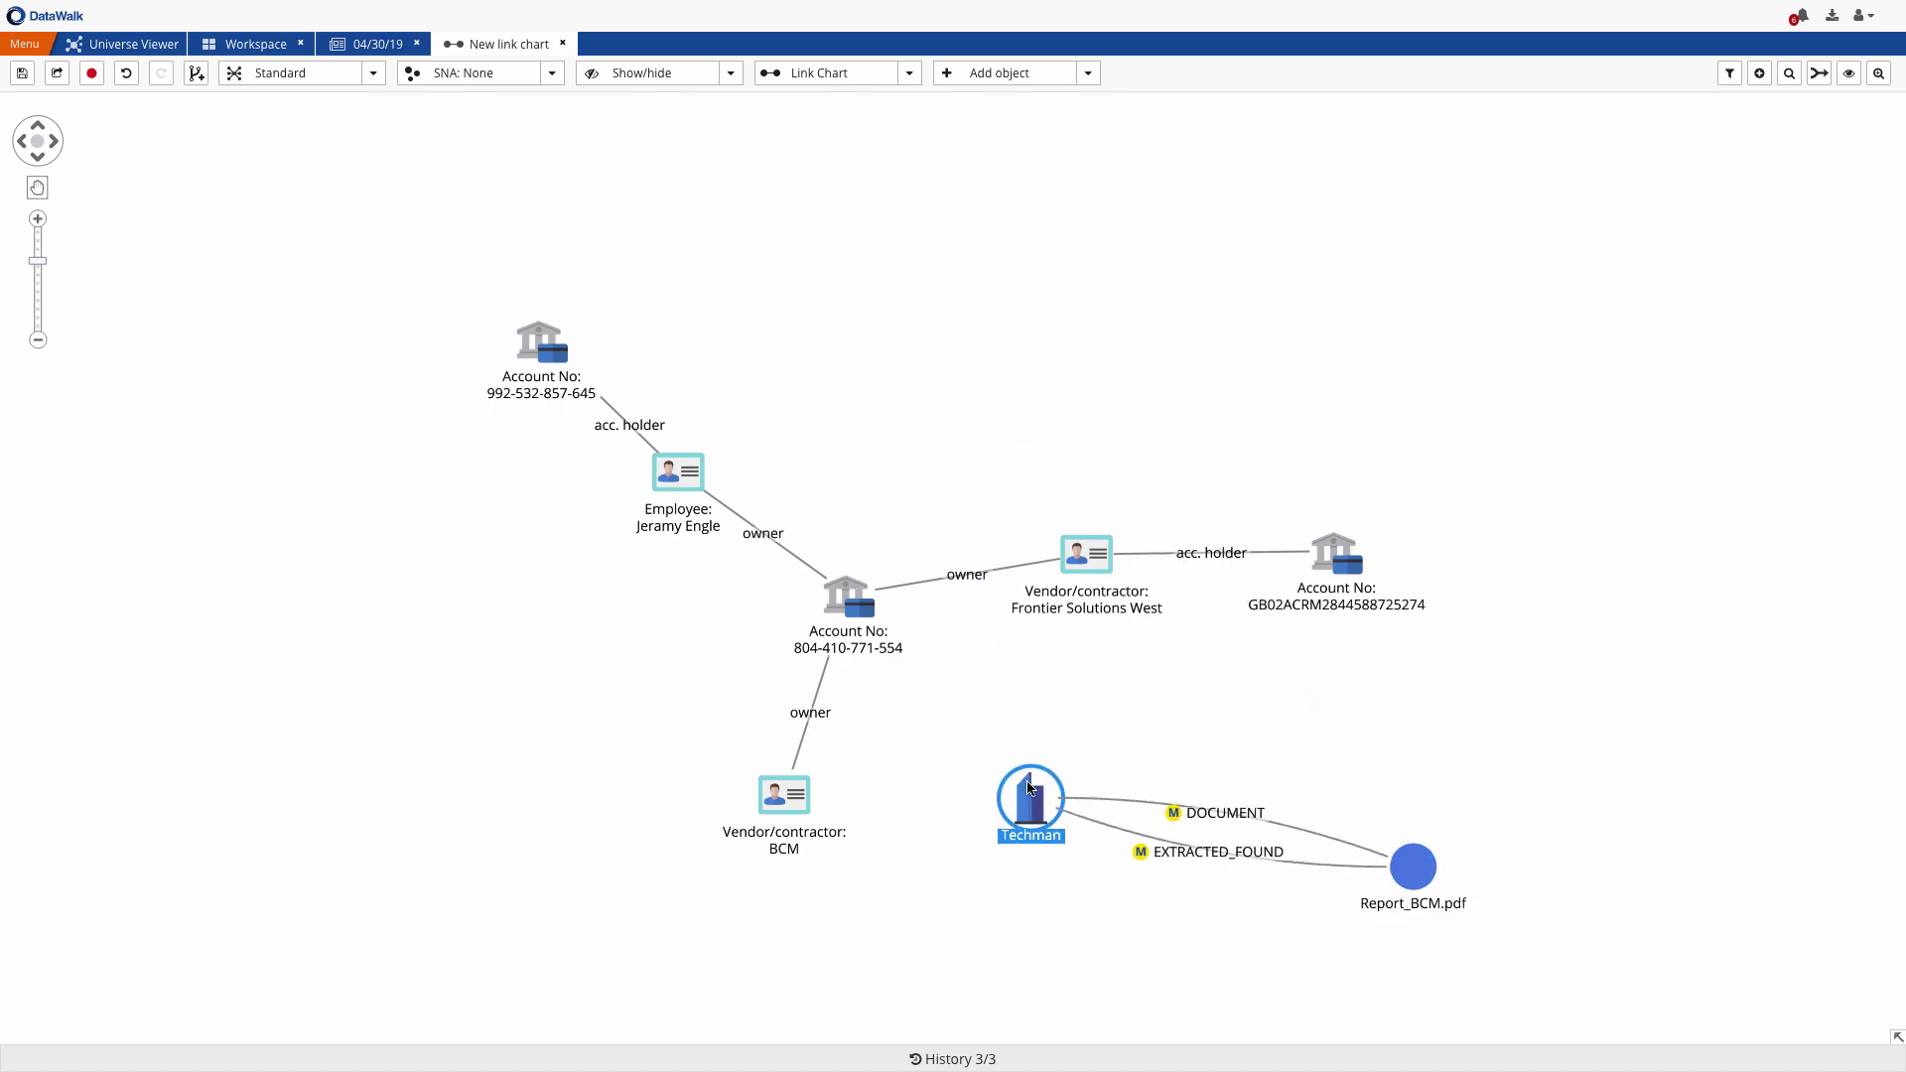
# Add the Contractors objects linked to Vendor/contractor BCM, placing the new BCM node just below it
pyautogui.click(792, 794)
pyautogui.click(1759, 73)
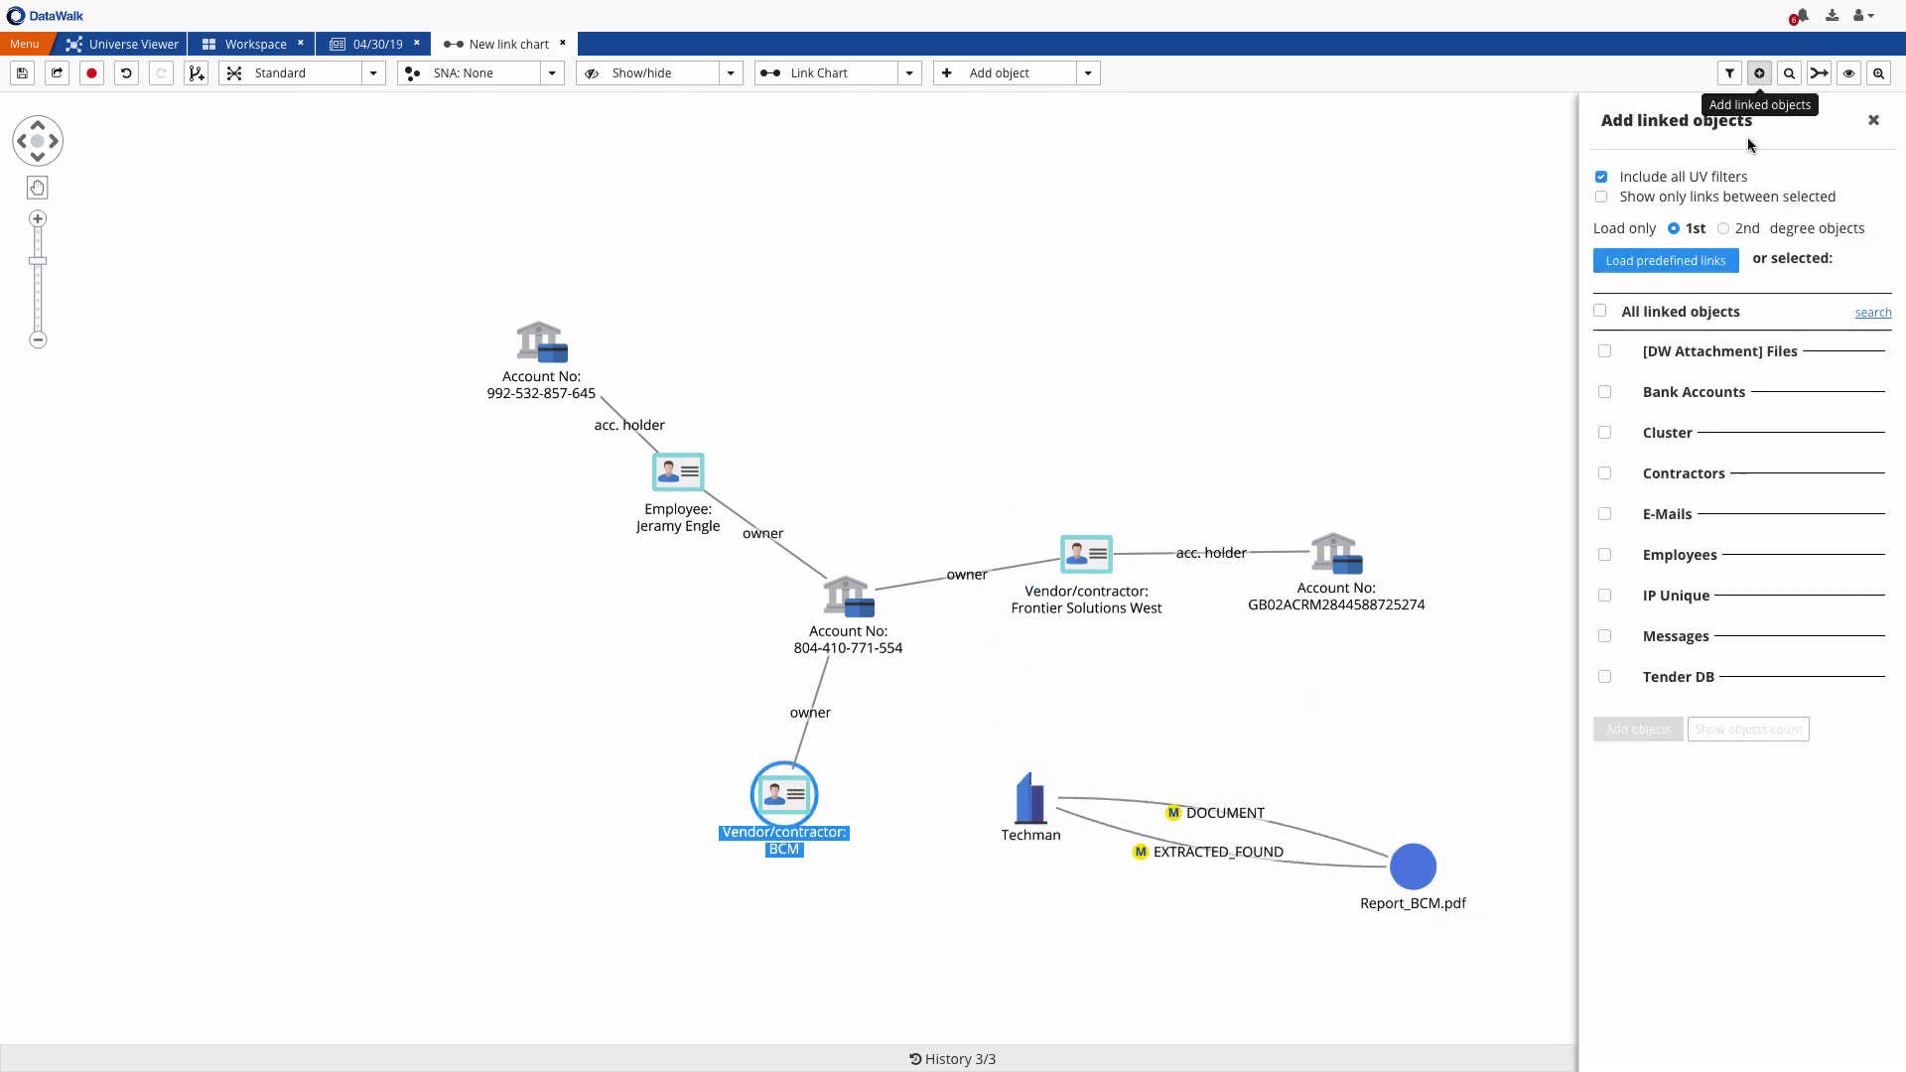
pyautogui.click(1609, 473)
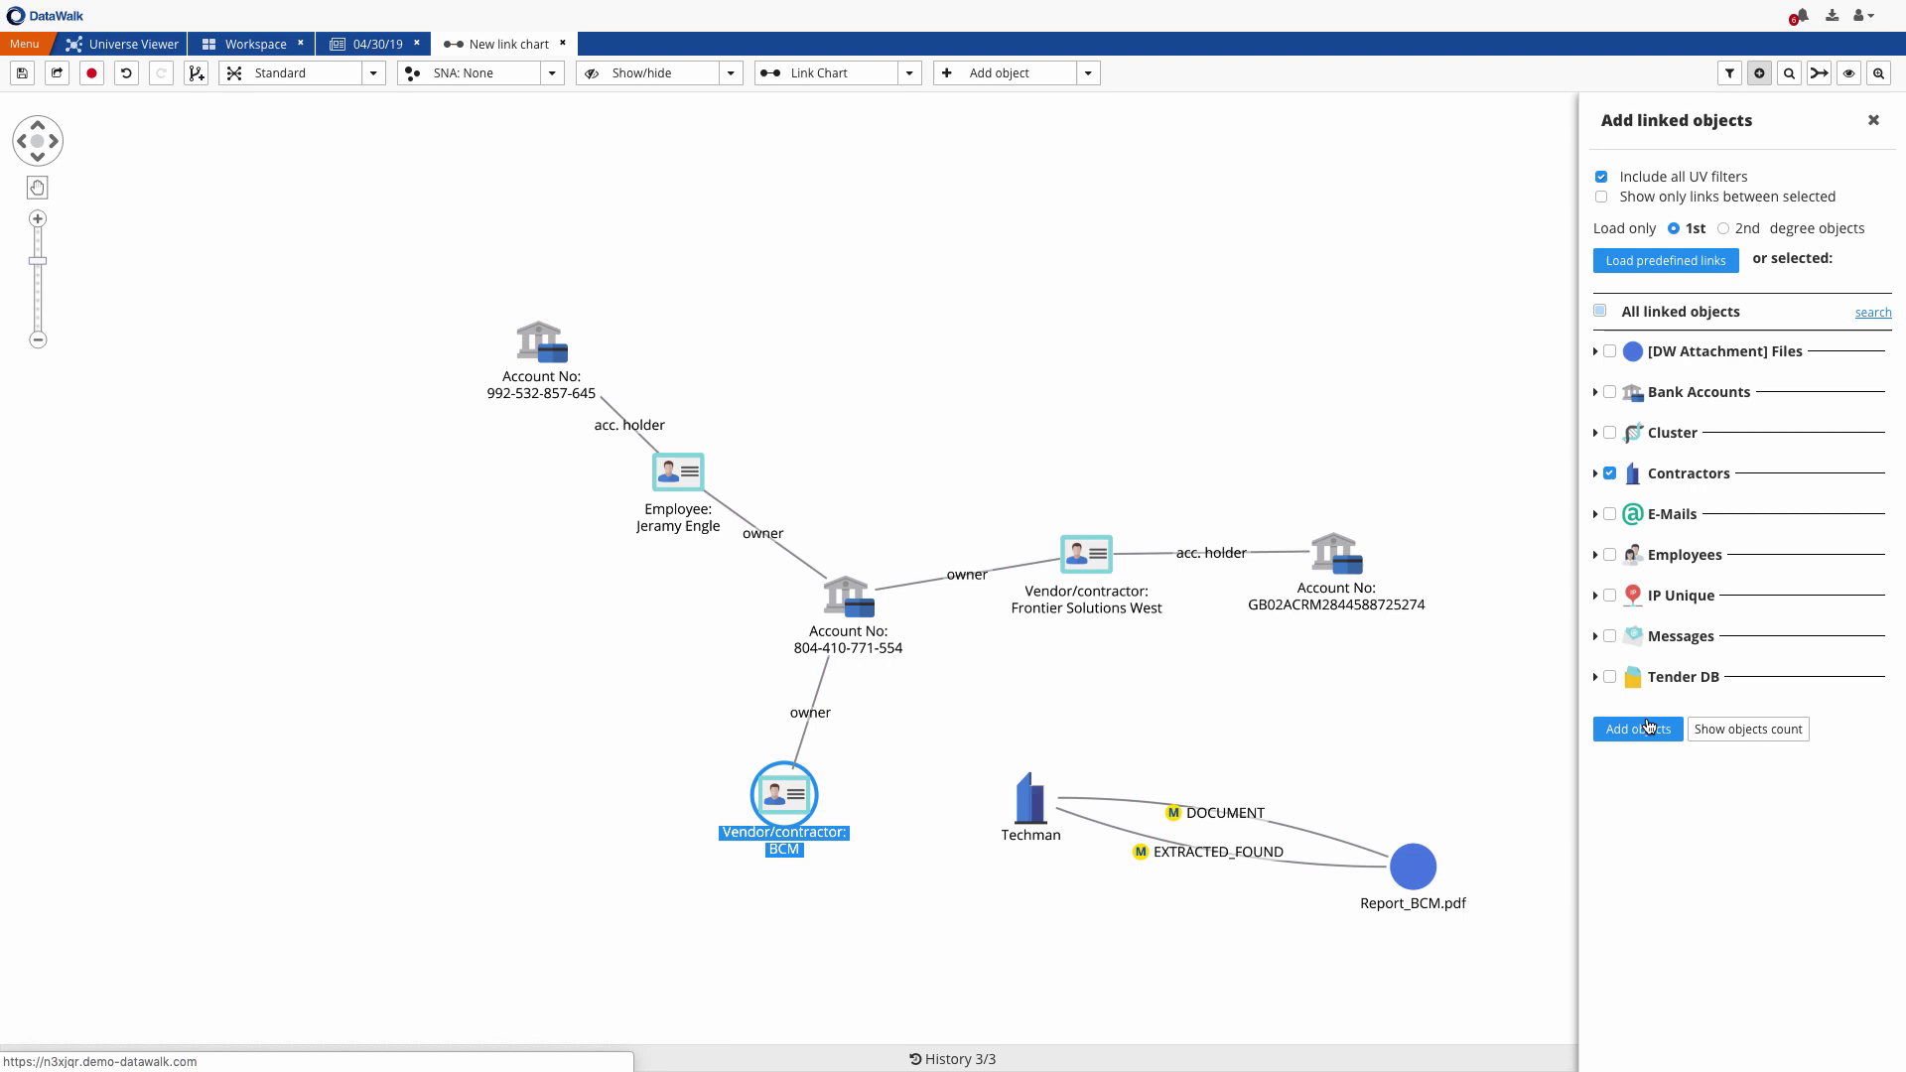
pyautogui.click(1637, 729)
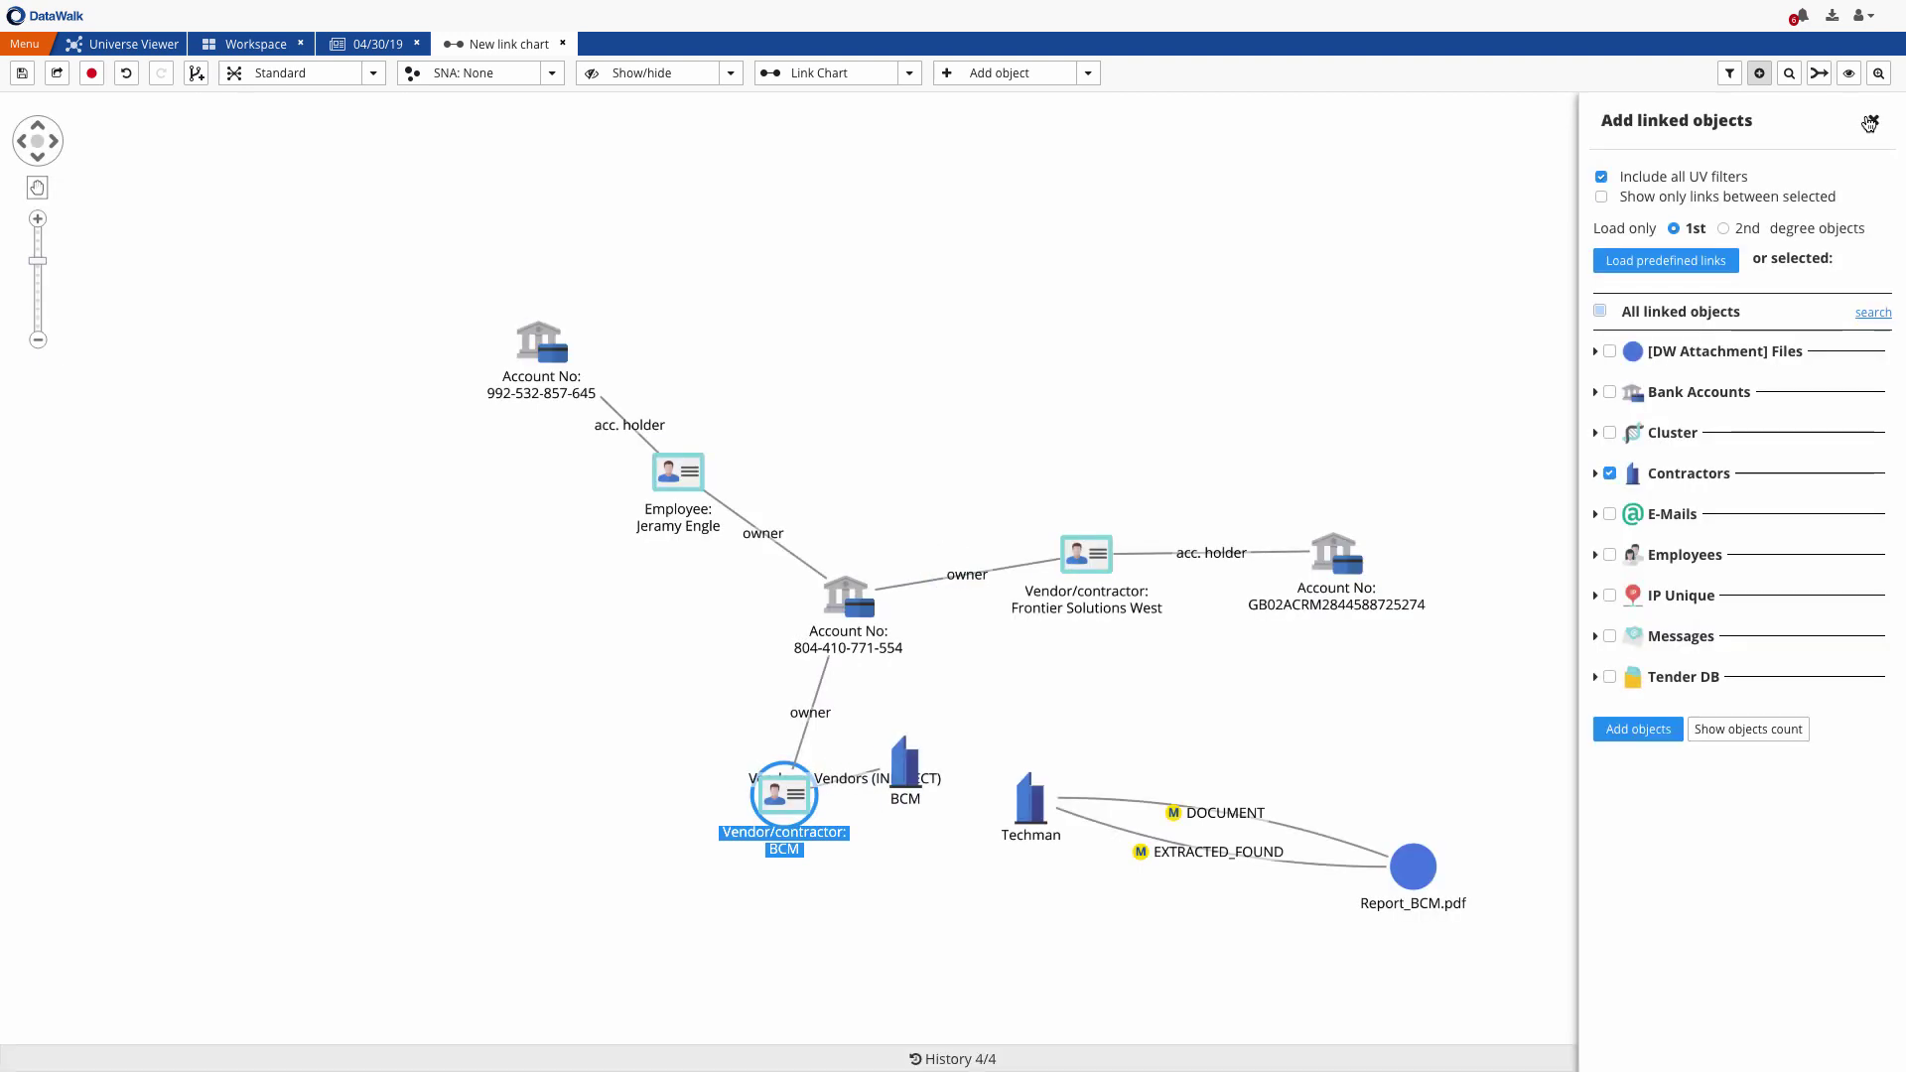
pyautogui.click(1871, 121)
pyautogui.moveTo(904, 764); pyautogui.dragTo(926, 901)
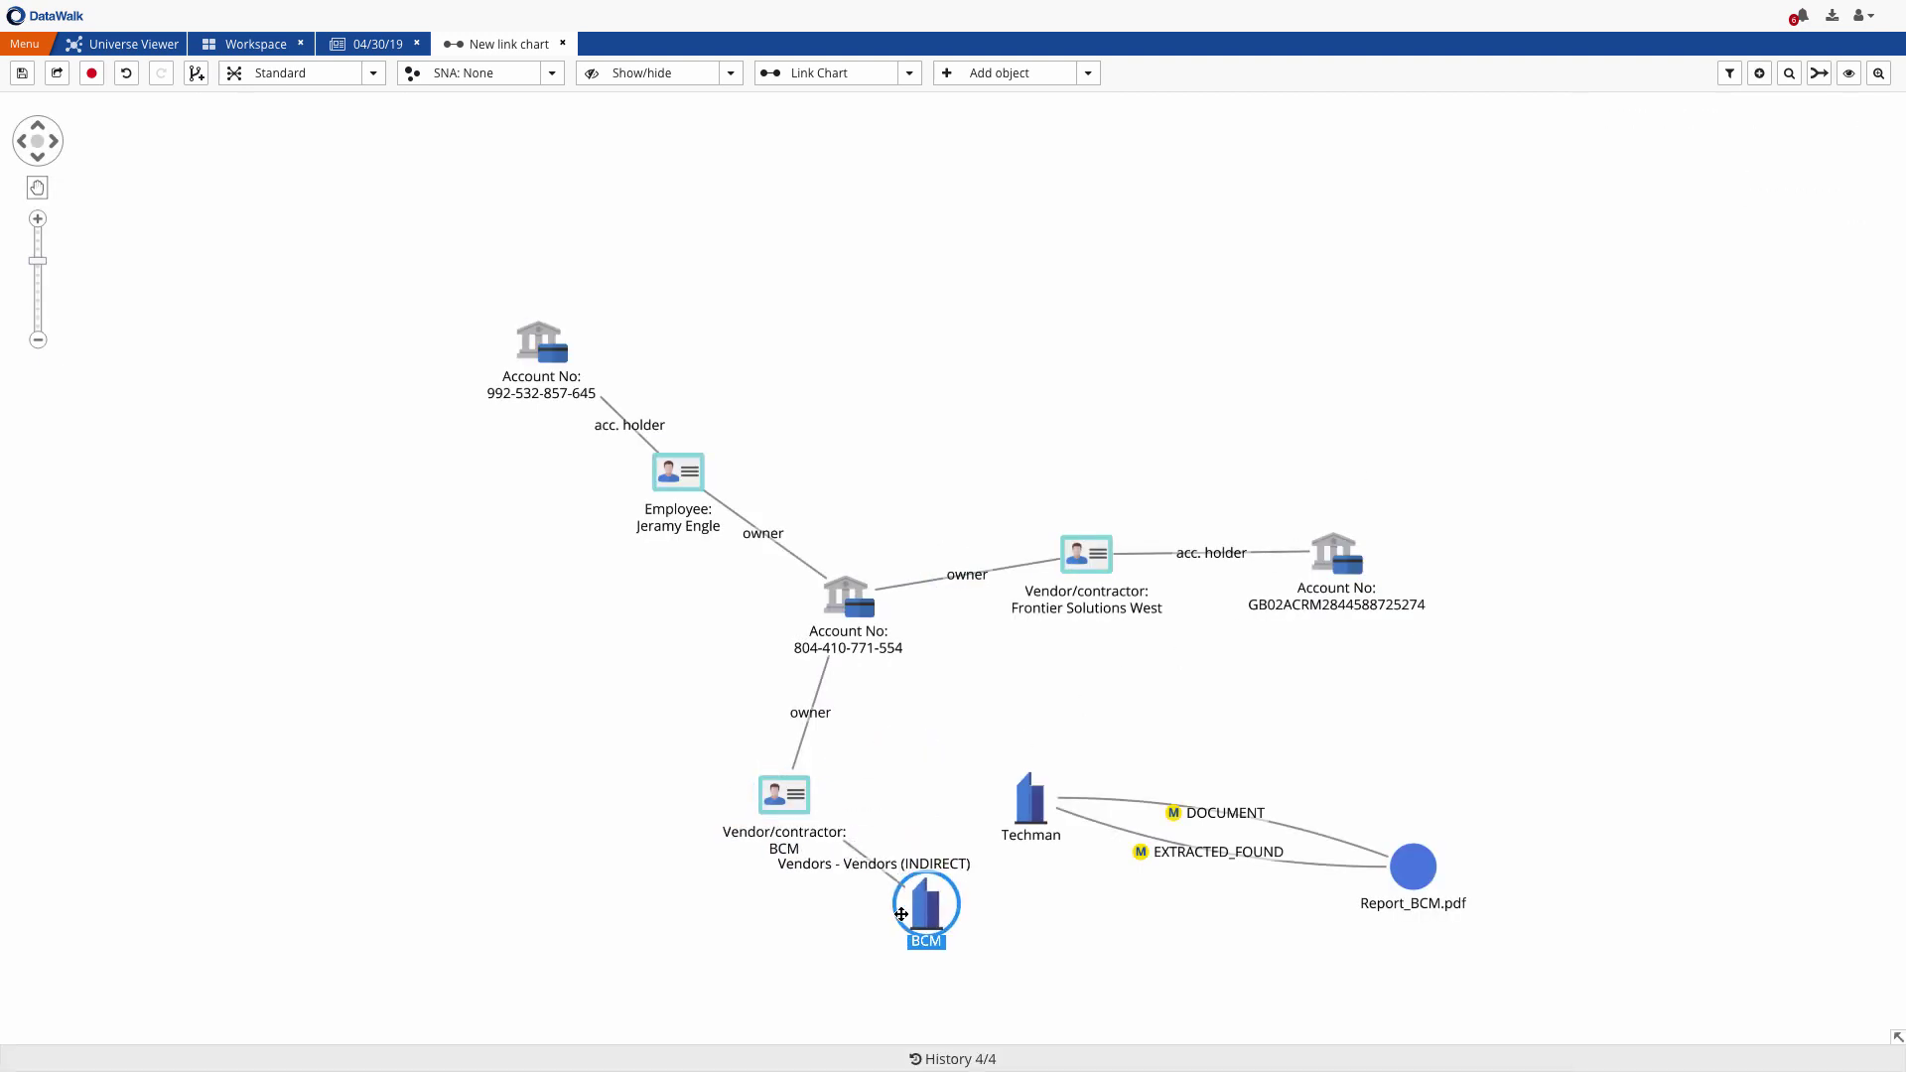
pyautogui.rightClick(1035, 825)
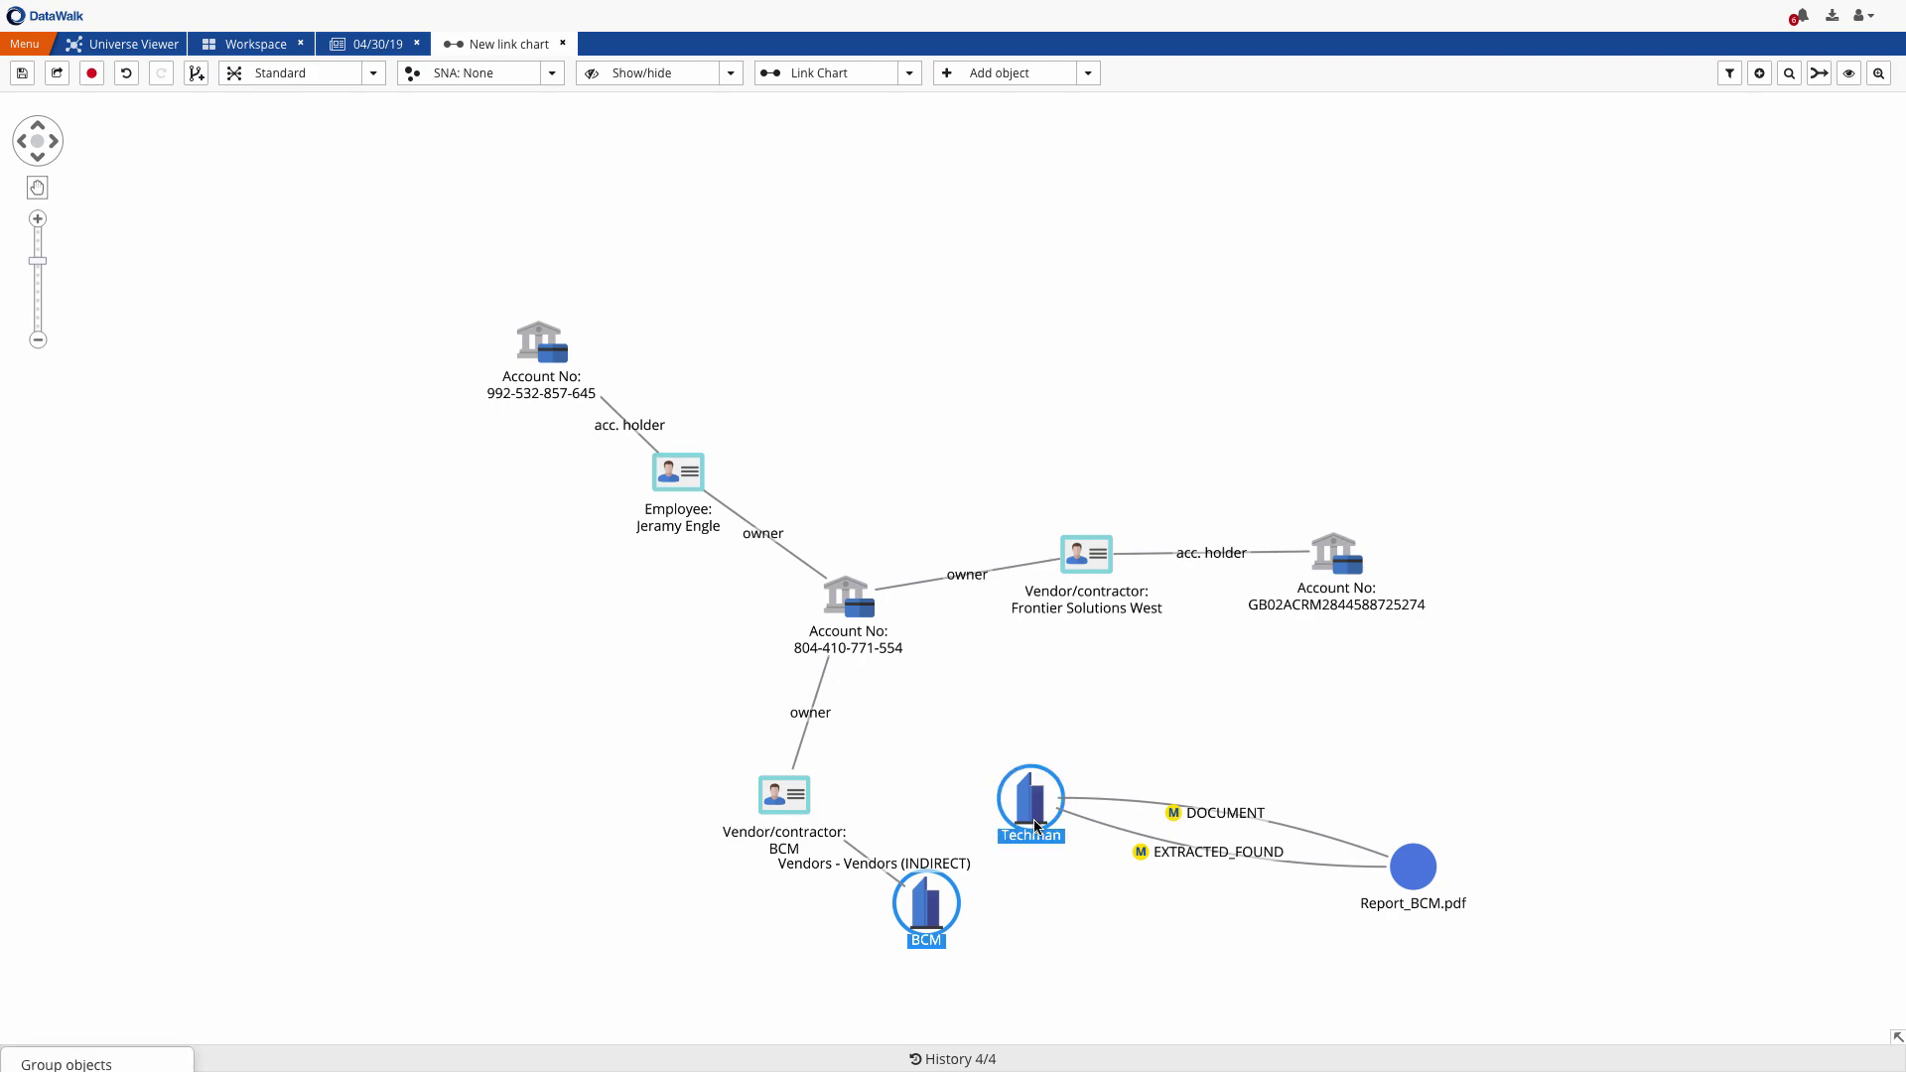
# Find shortest paths of up to 3 objects across all data between Techman and BCM, and load the 12 paths
pyautogui.click(1075, 618)
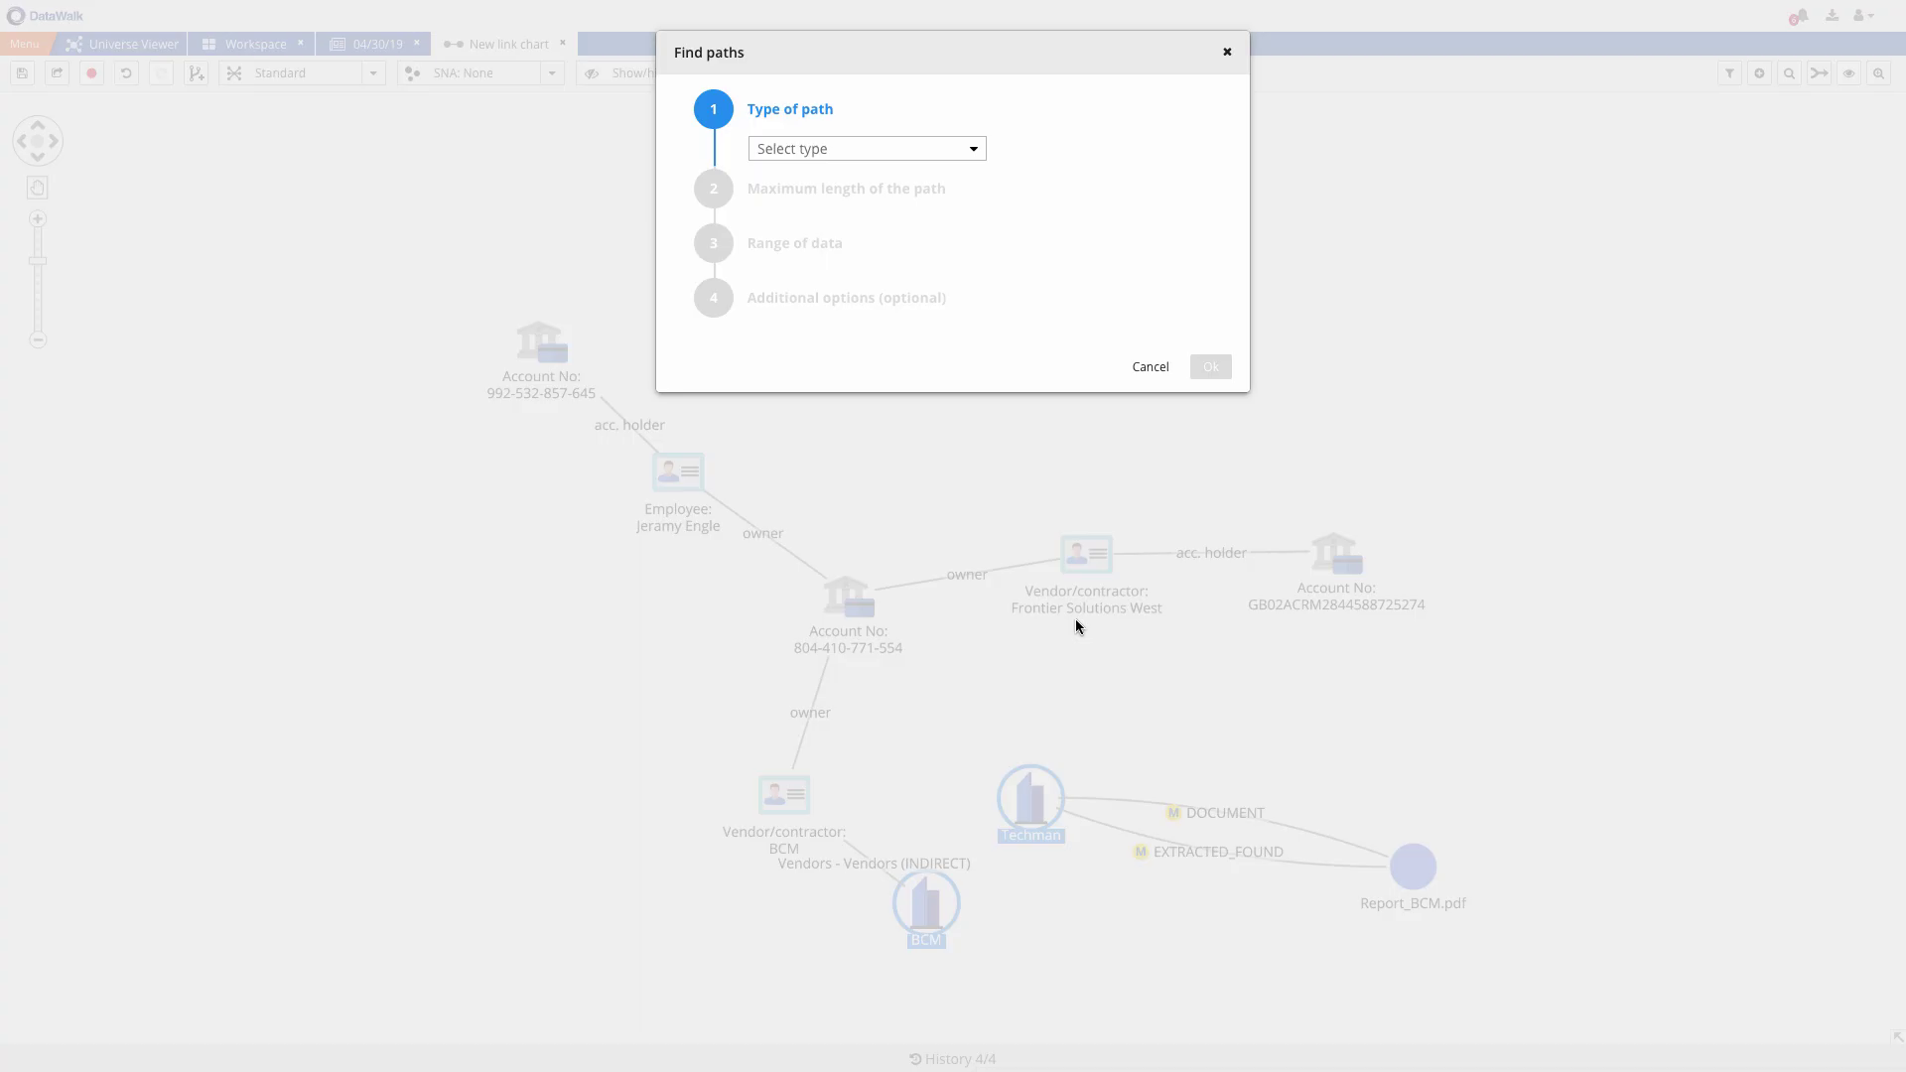
pyautogui.click(982, 148)
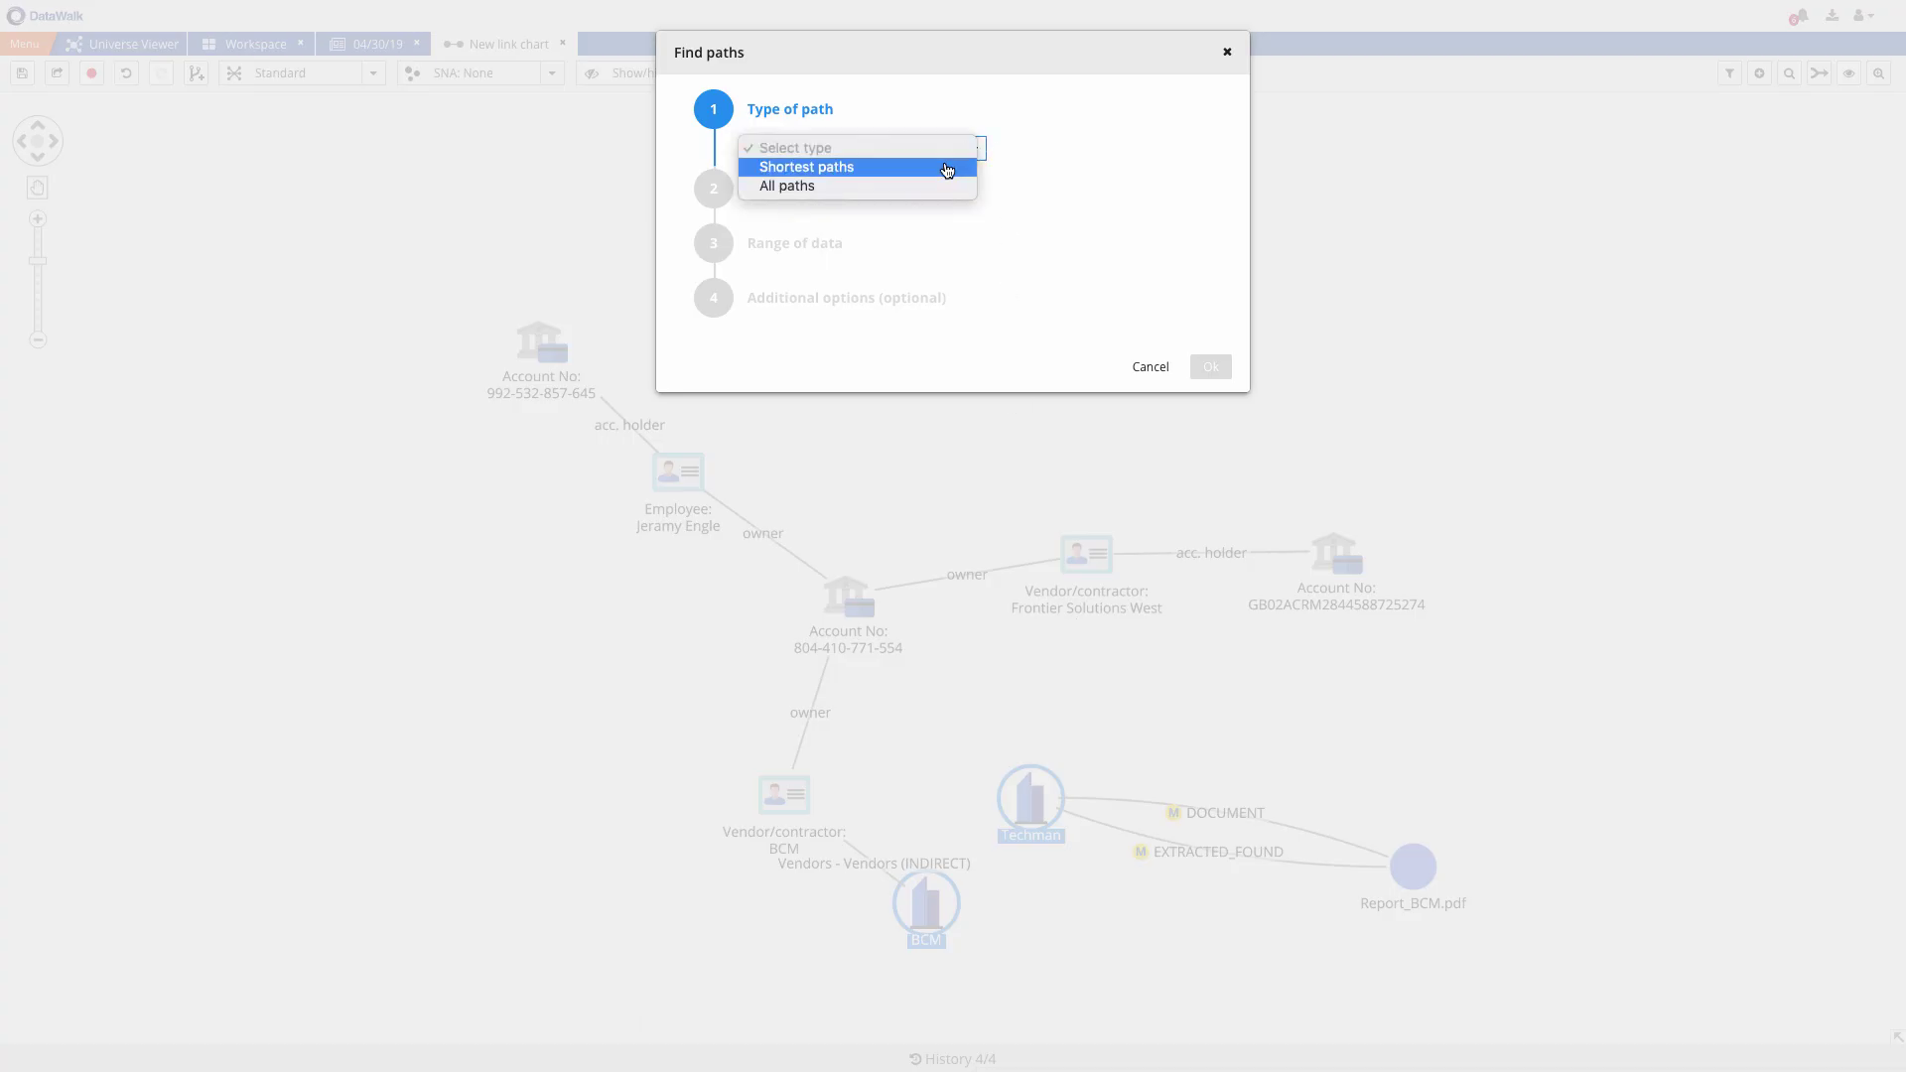
pyautogui.click(944, 165)
pyautogui.click(977, 309)
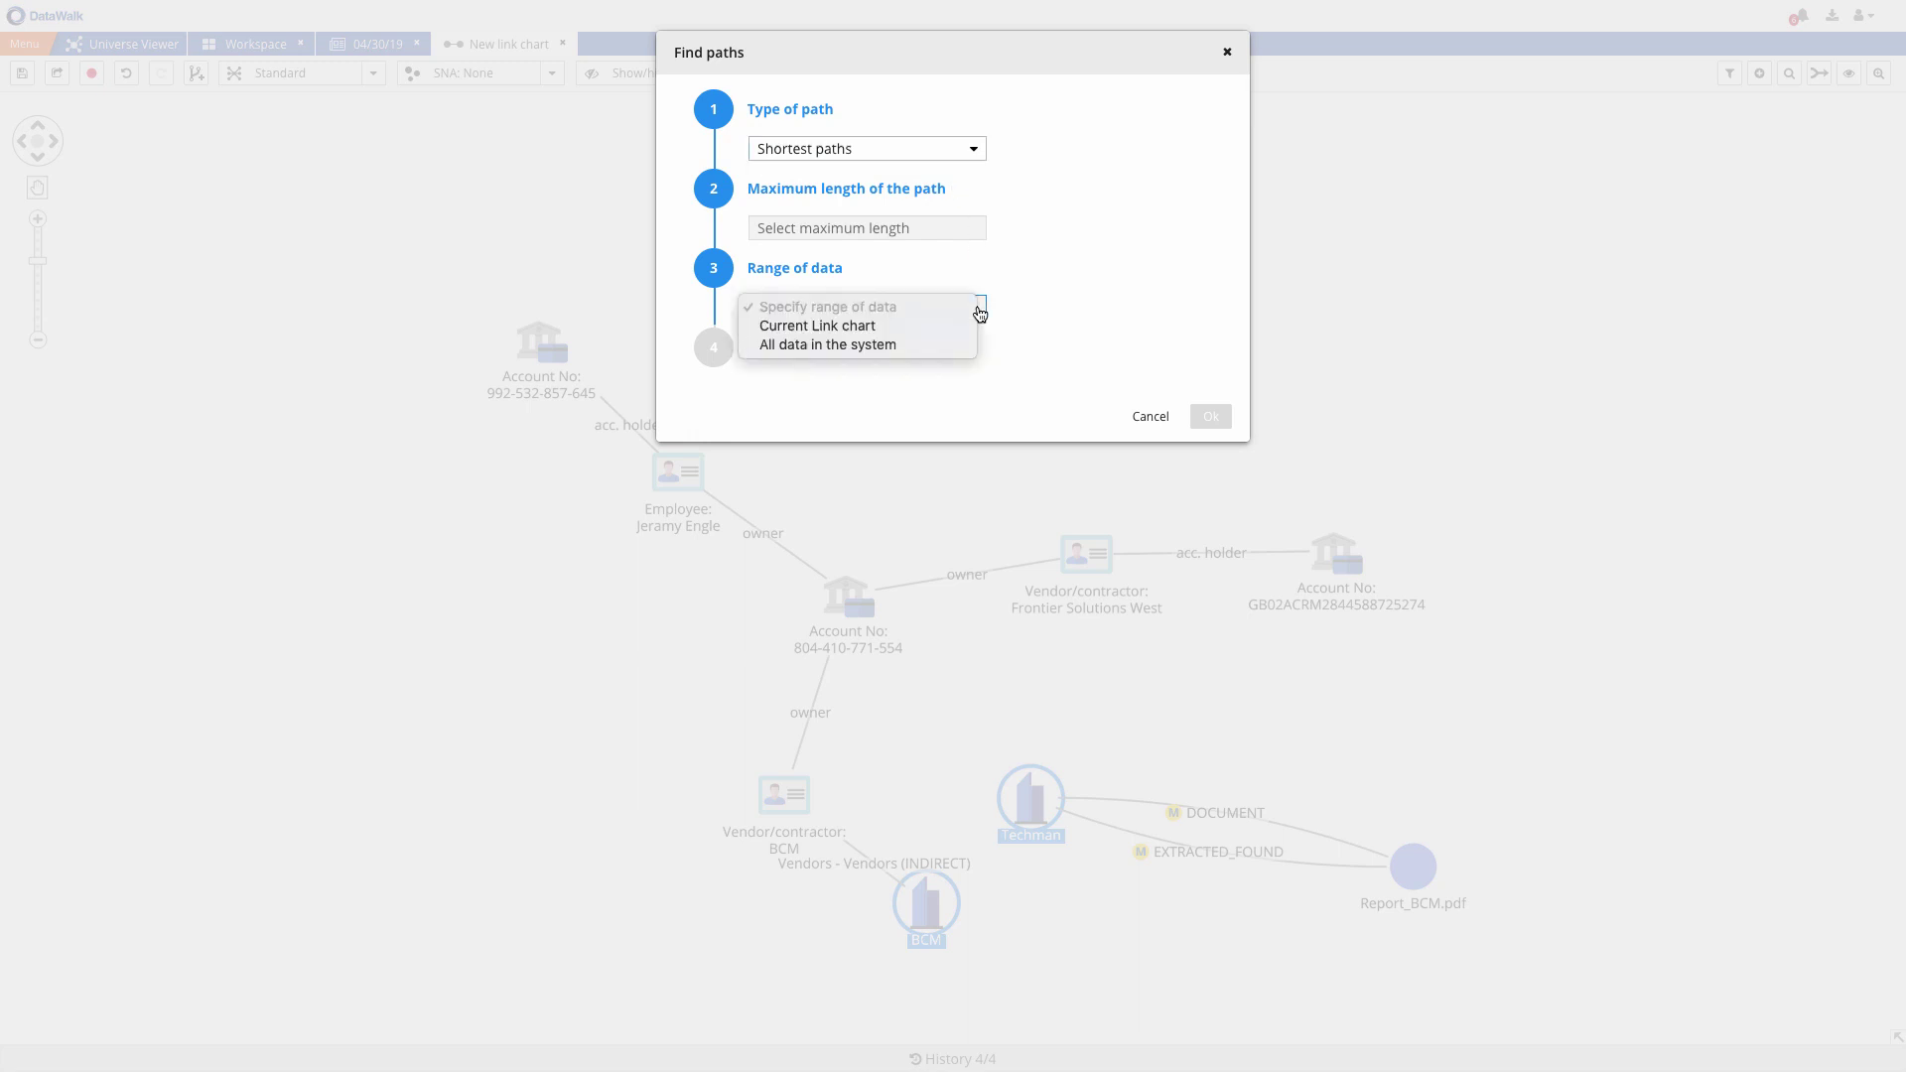
pyautogui.click(947, 346)
pyautogui.click(937, 231)
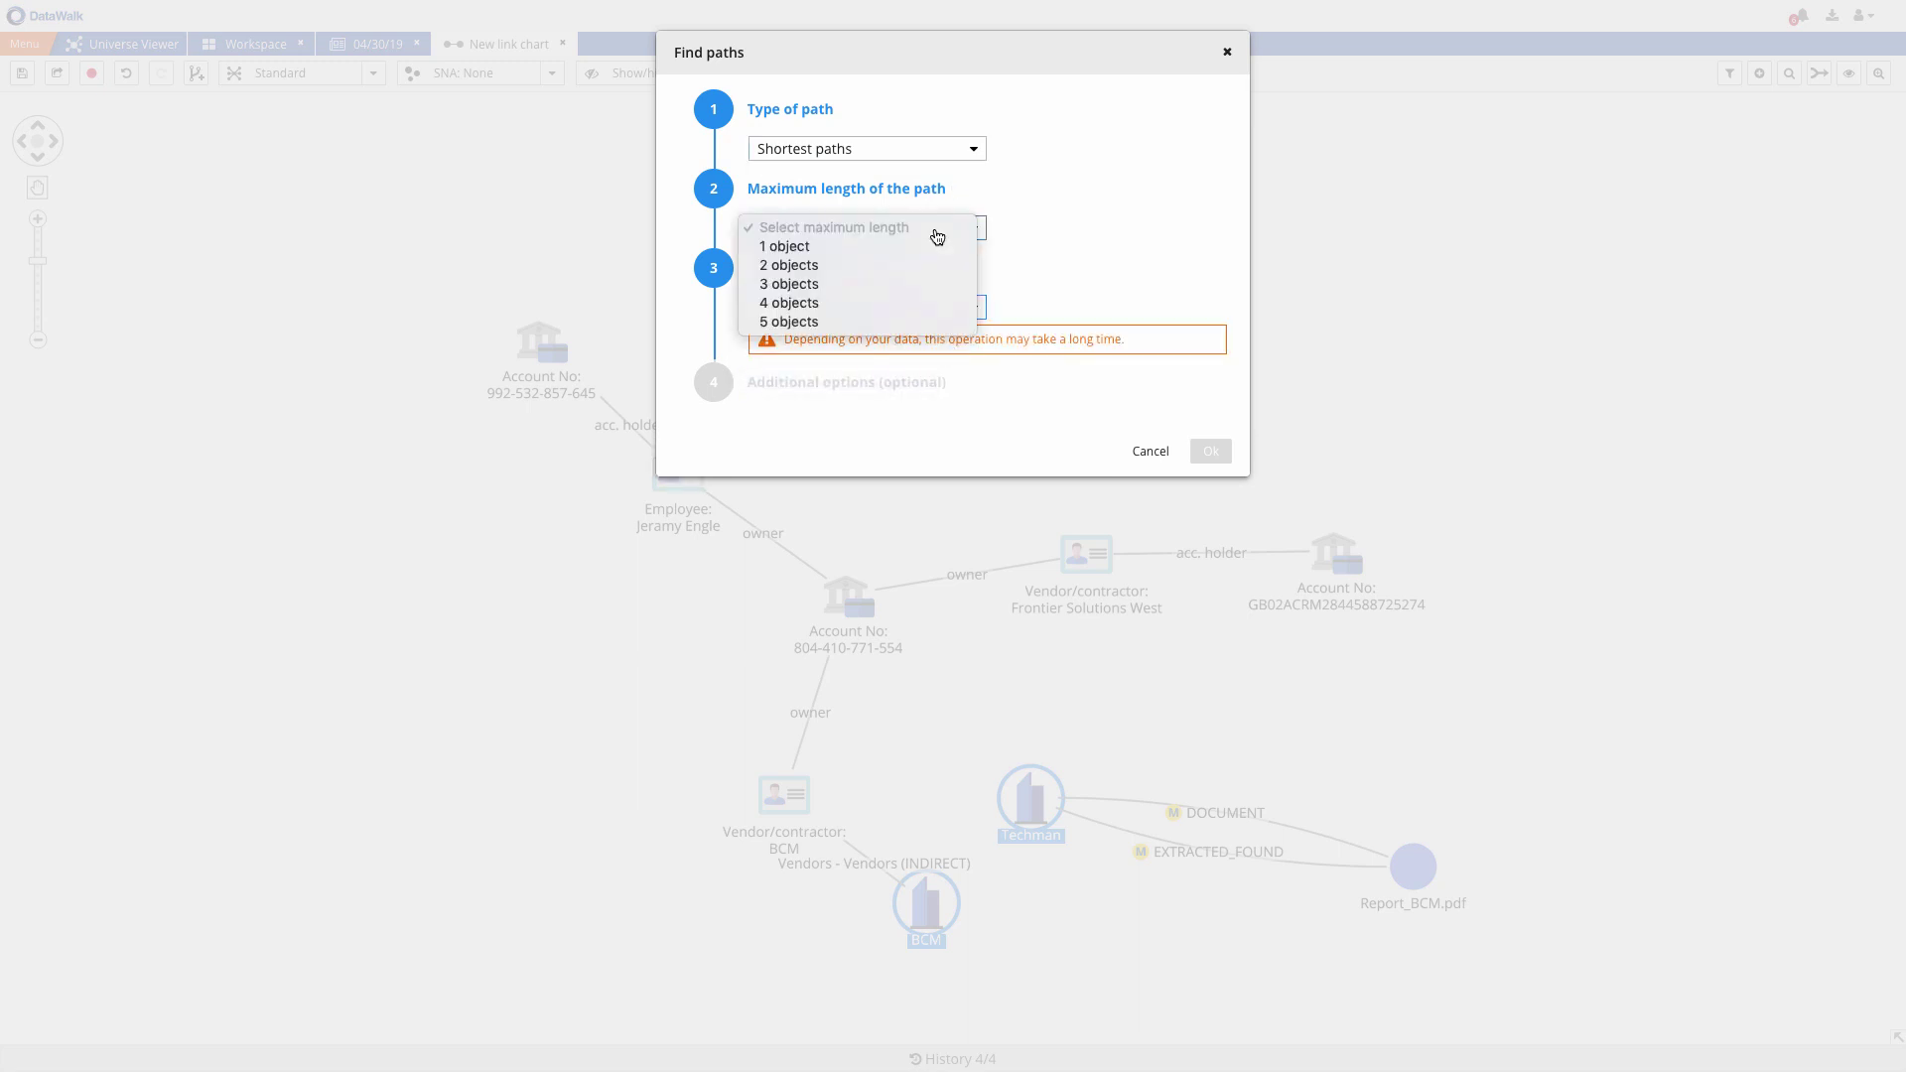
pyautogui.click(928, 285)
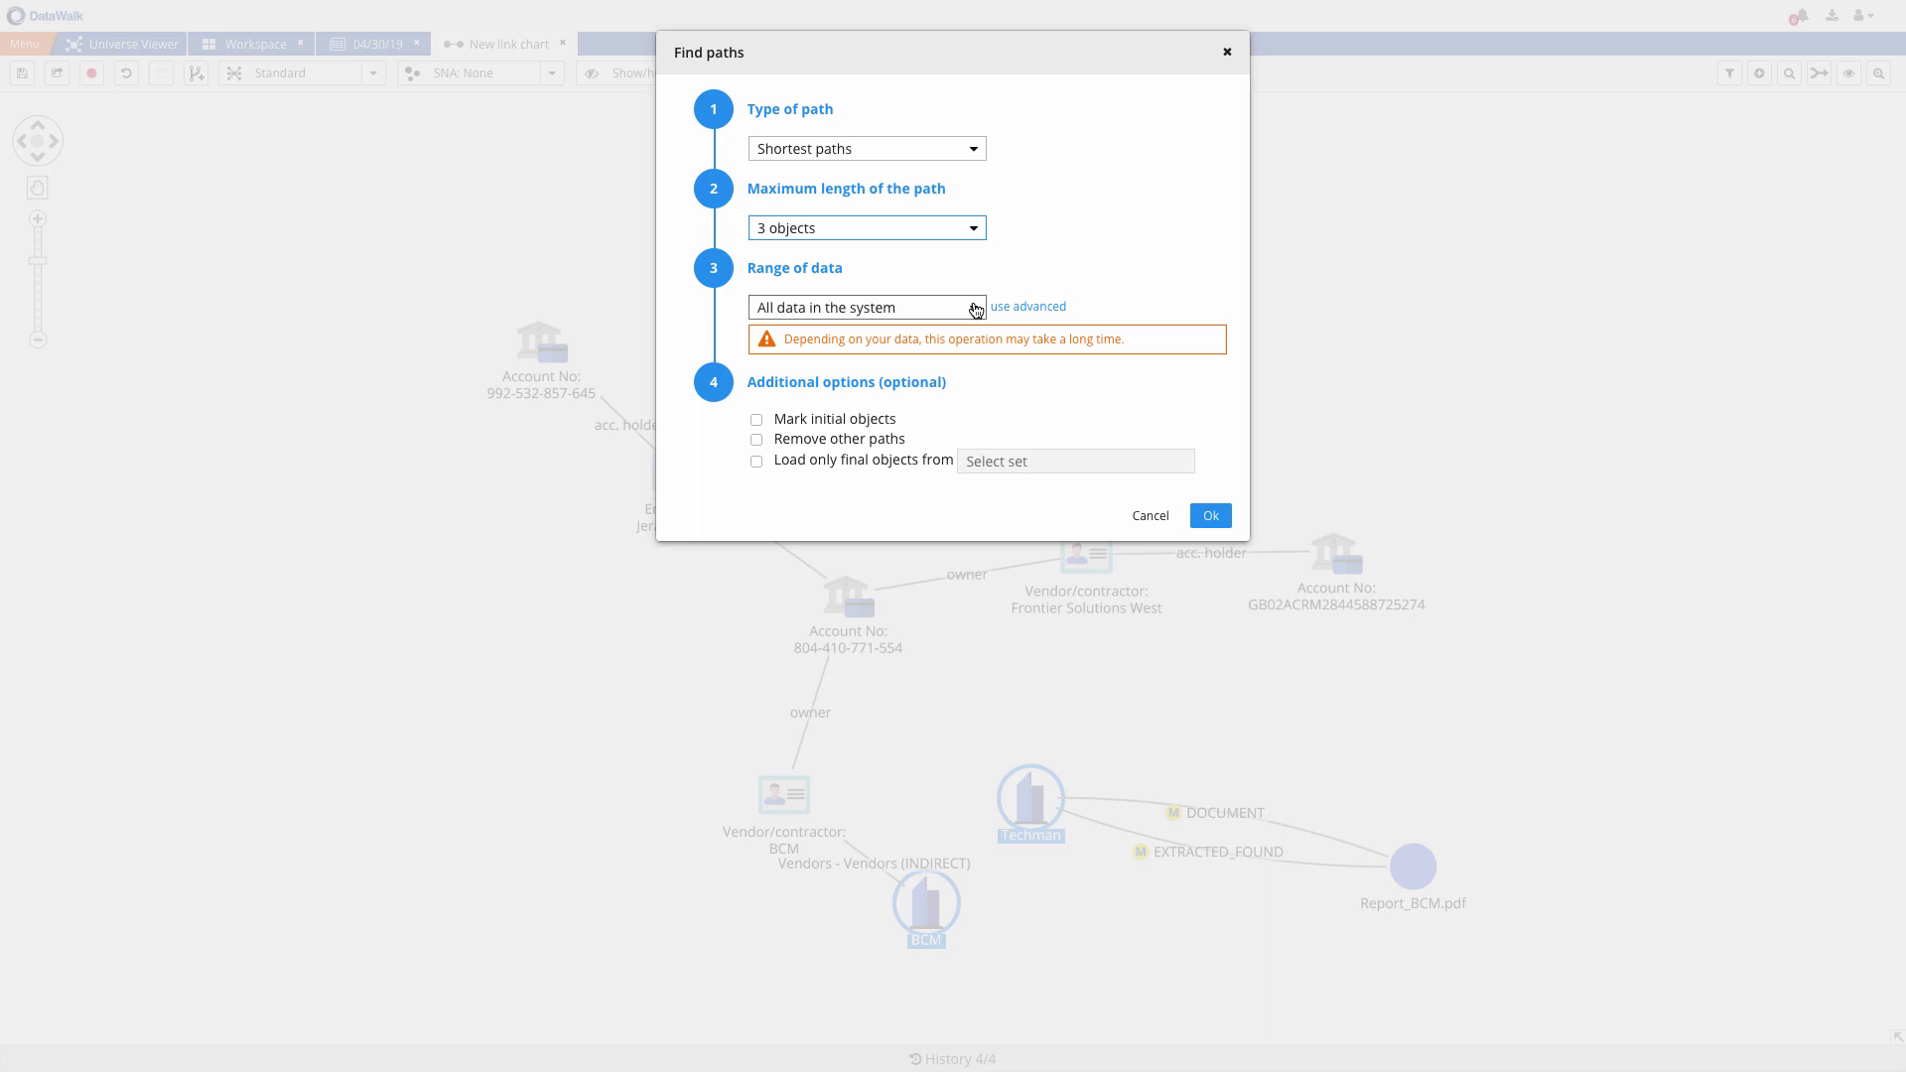
pyautogui.click(757, 421)
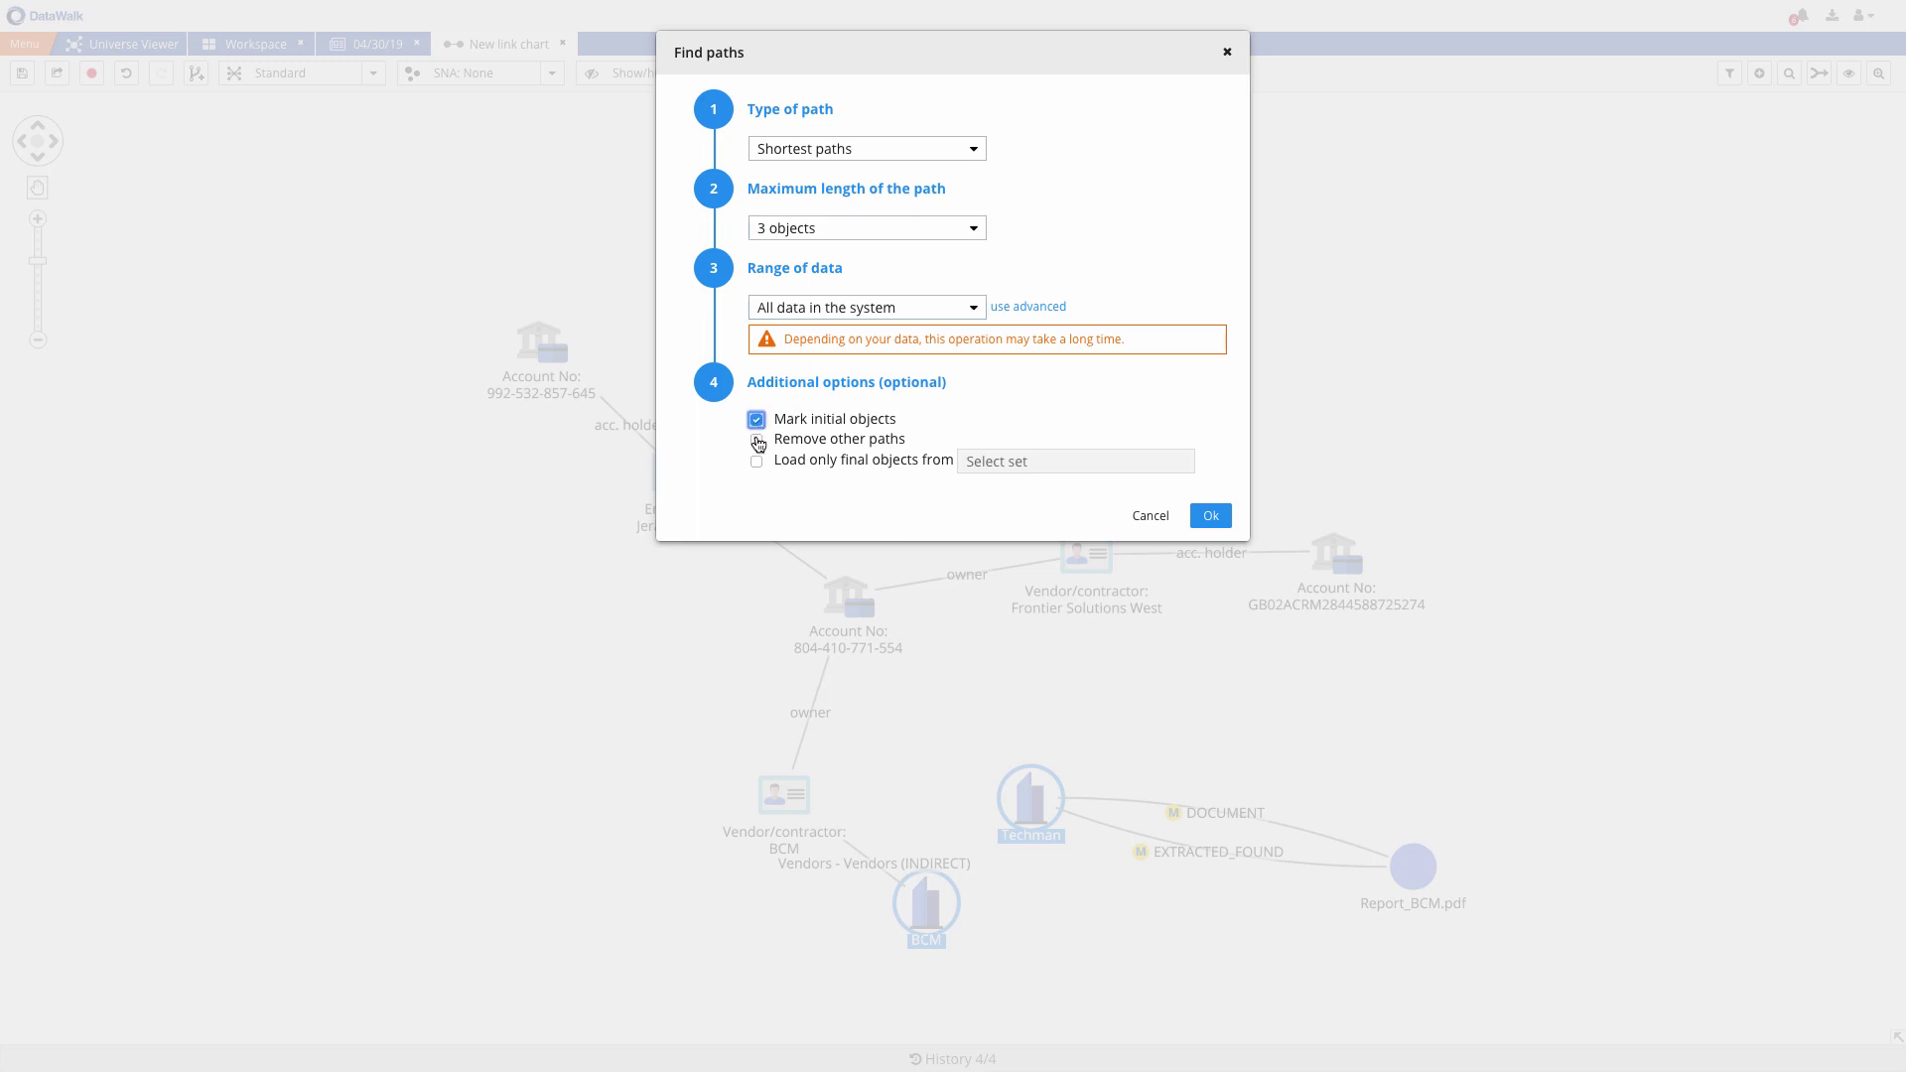
pyautogui.click(756, 440)
pyautogui.click(1207, 515)
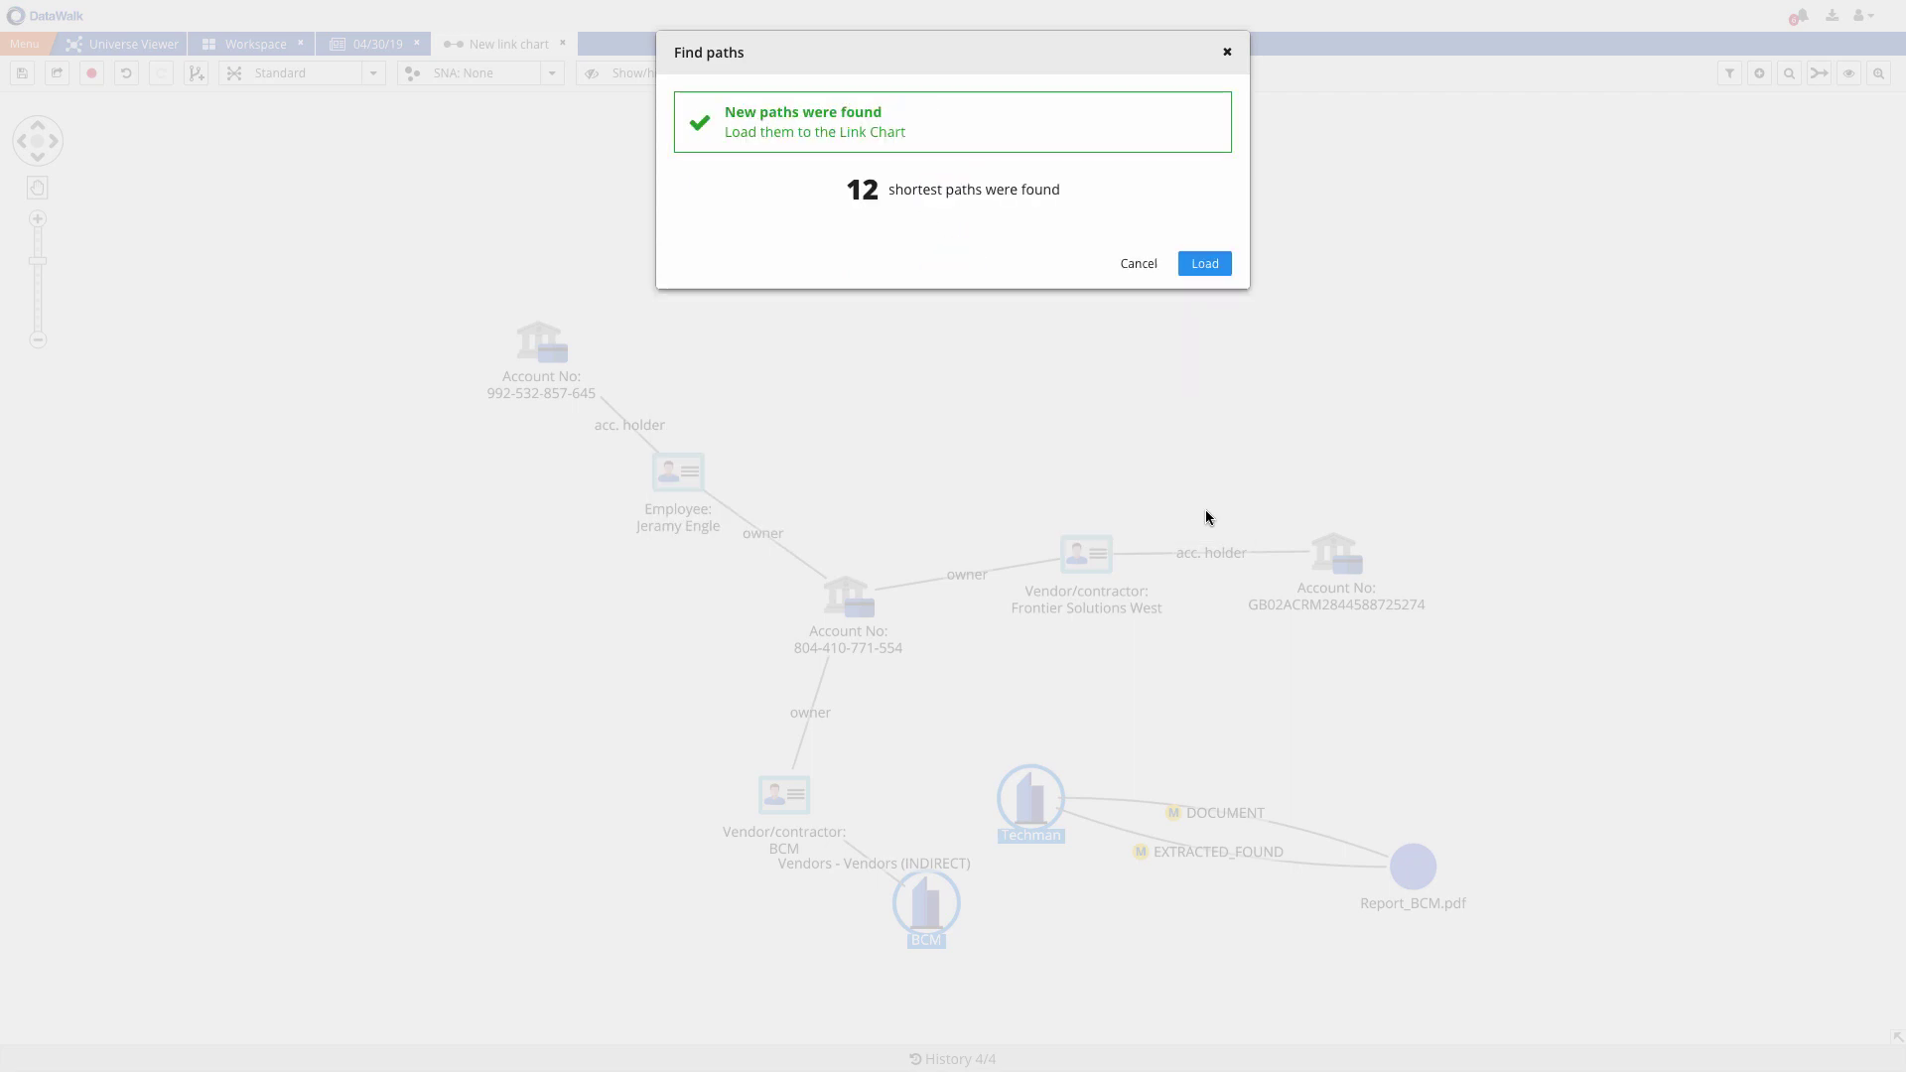
pyautogui.click(1203, 264)
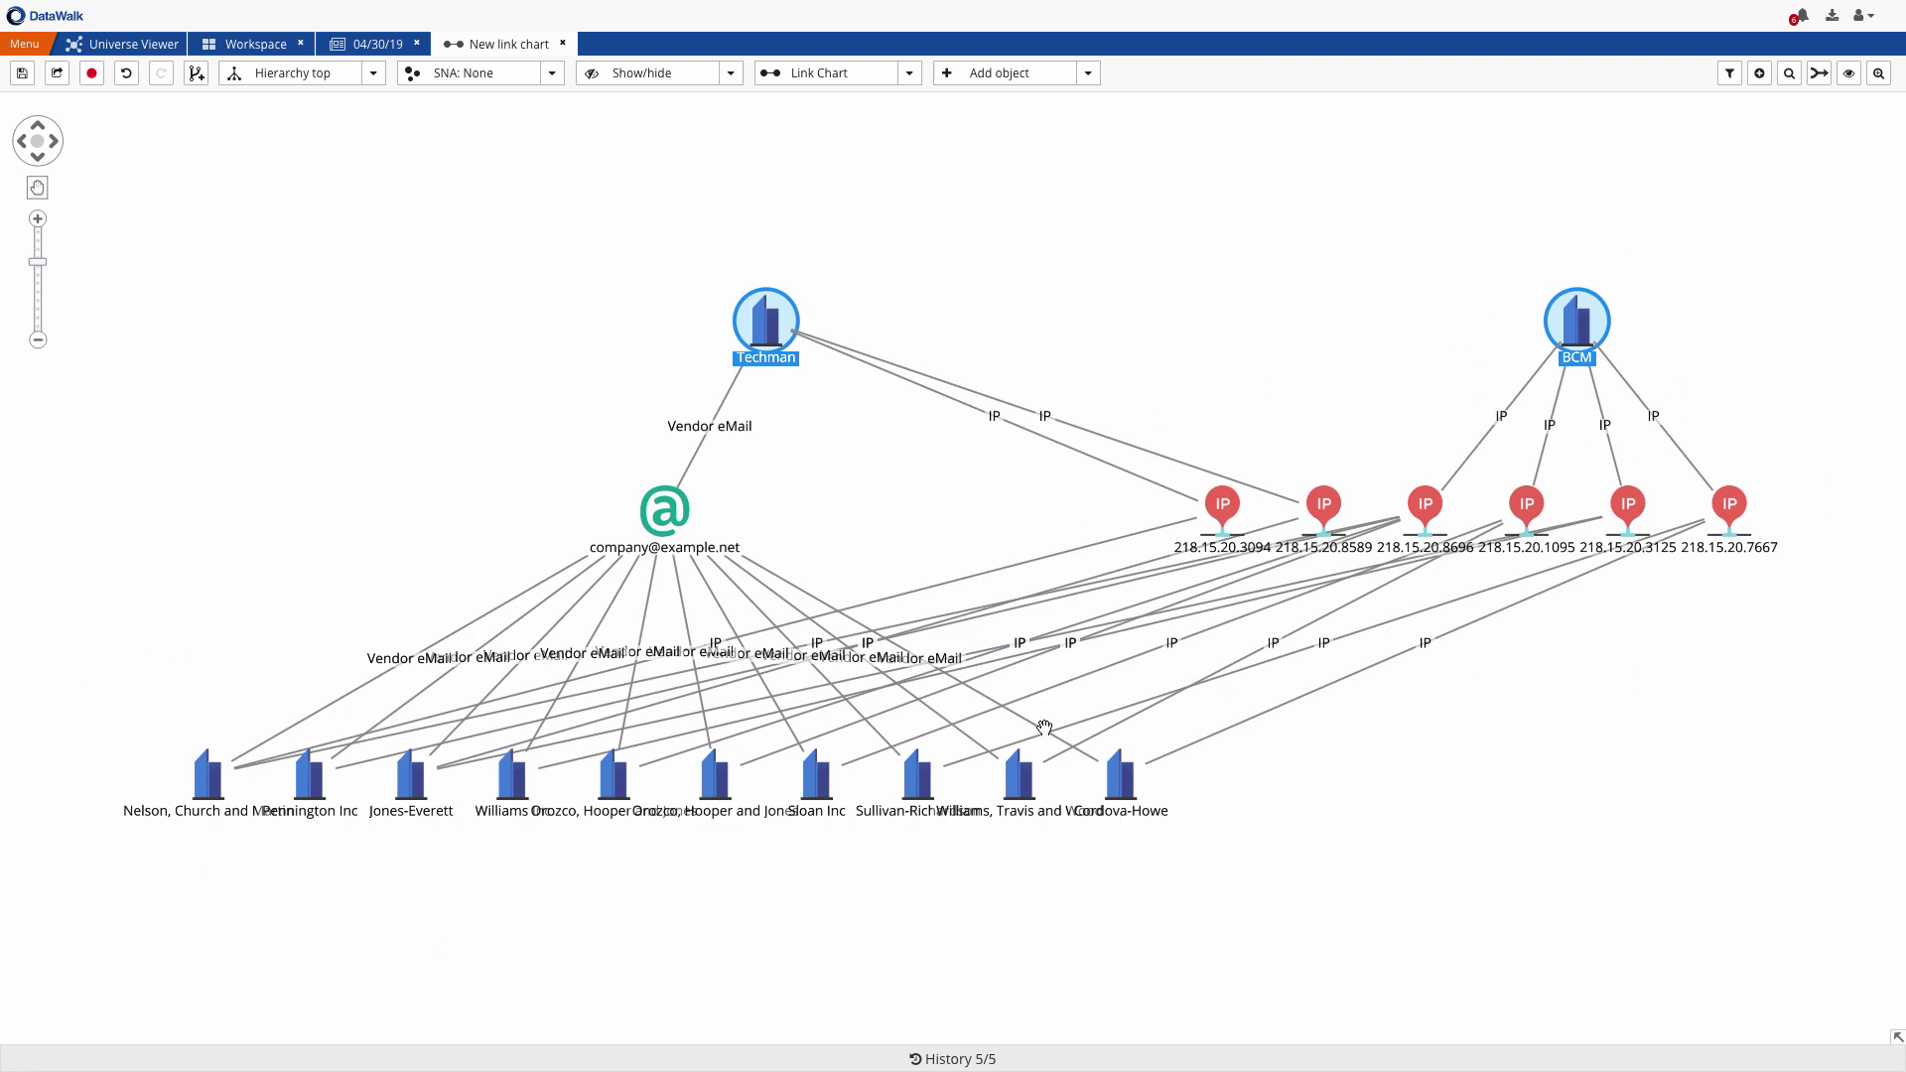
# Save the chart as 'Techman and BCM case', linked with the Fraud scheme investigation
pyautogui.click(23, 75)
pyautogui.write('Techman and BCM case')
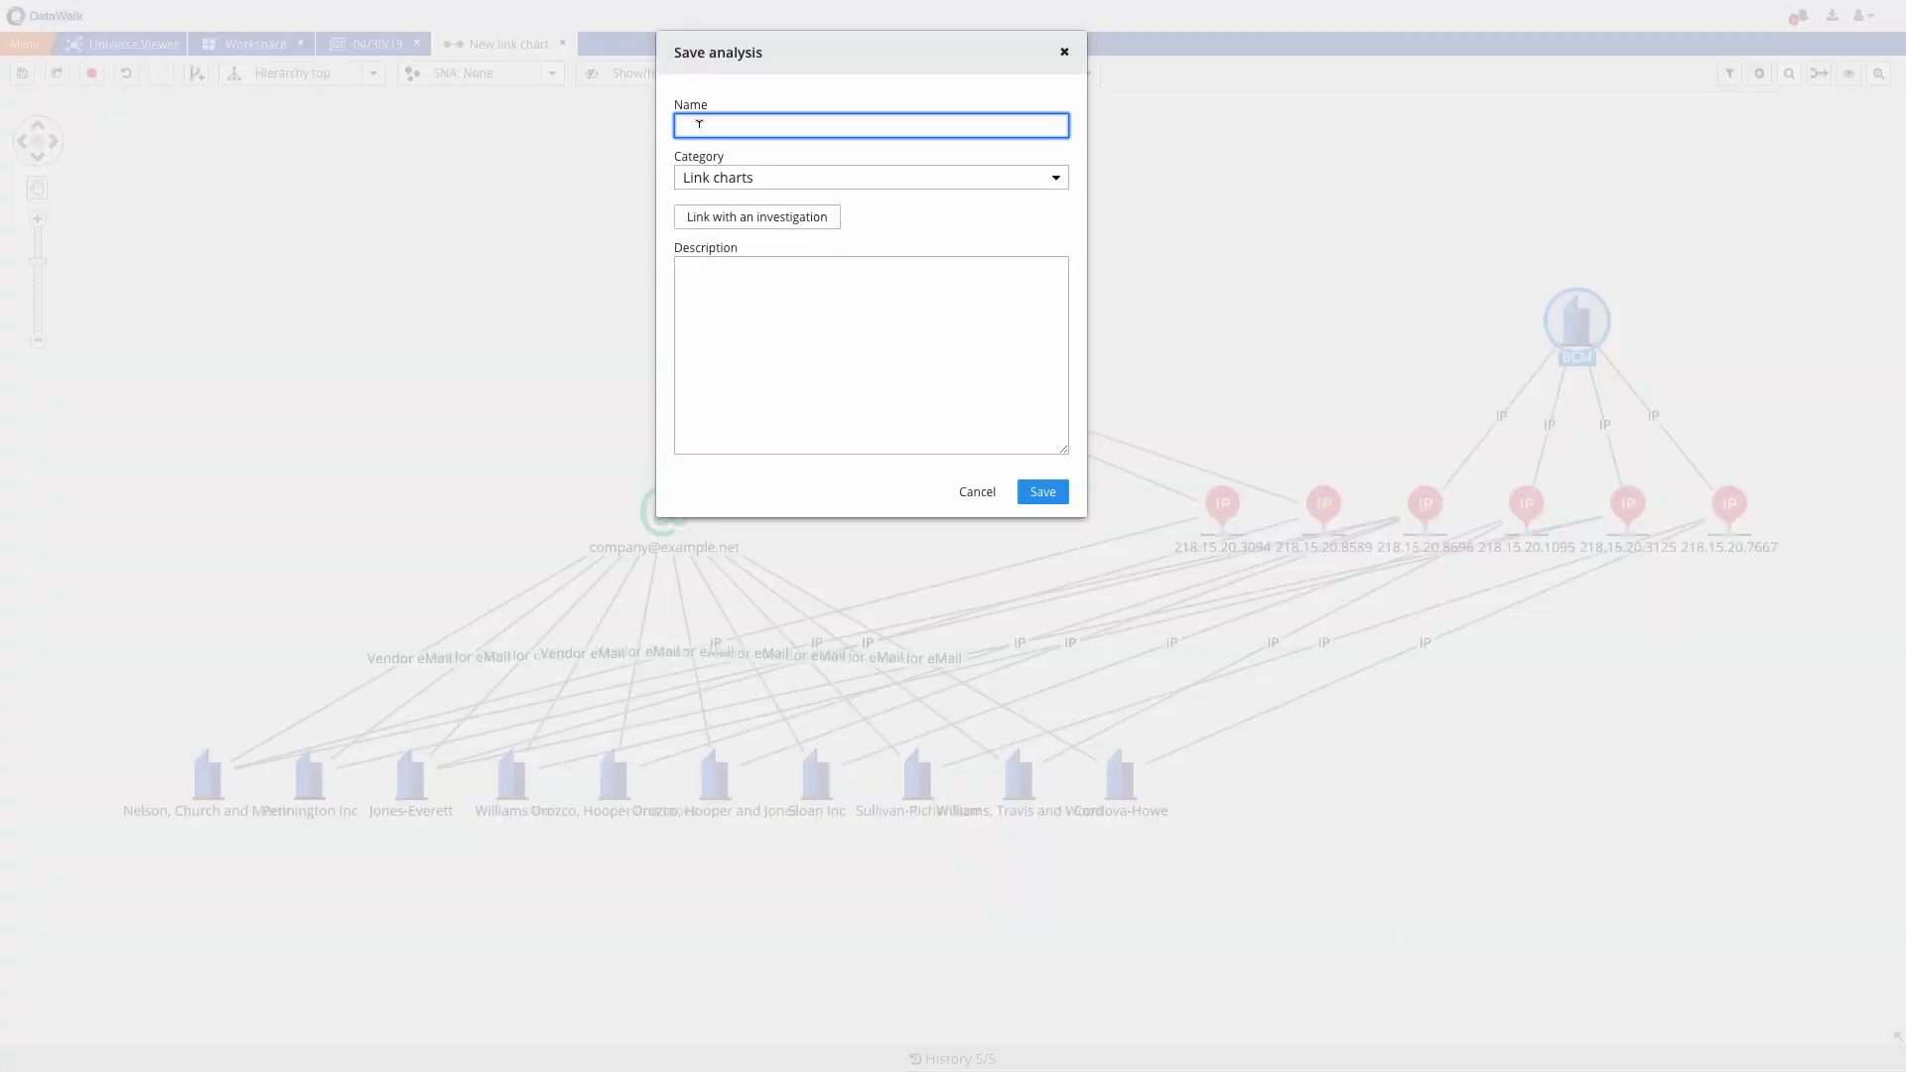
pyautogui.click(807, 216)
pyautogui.click(755, 148)
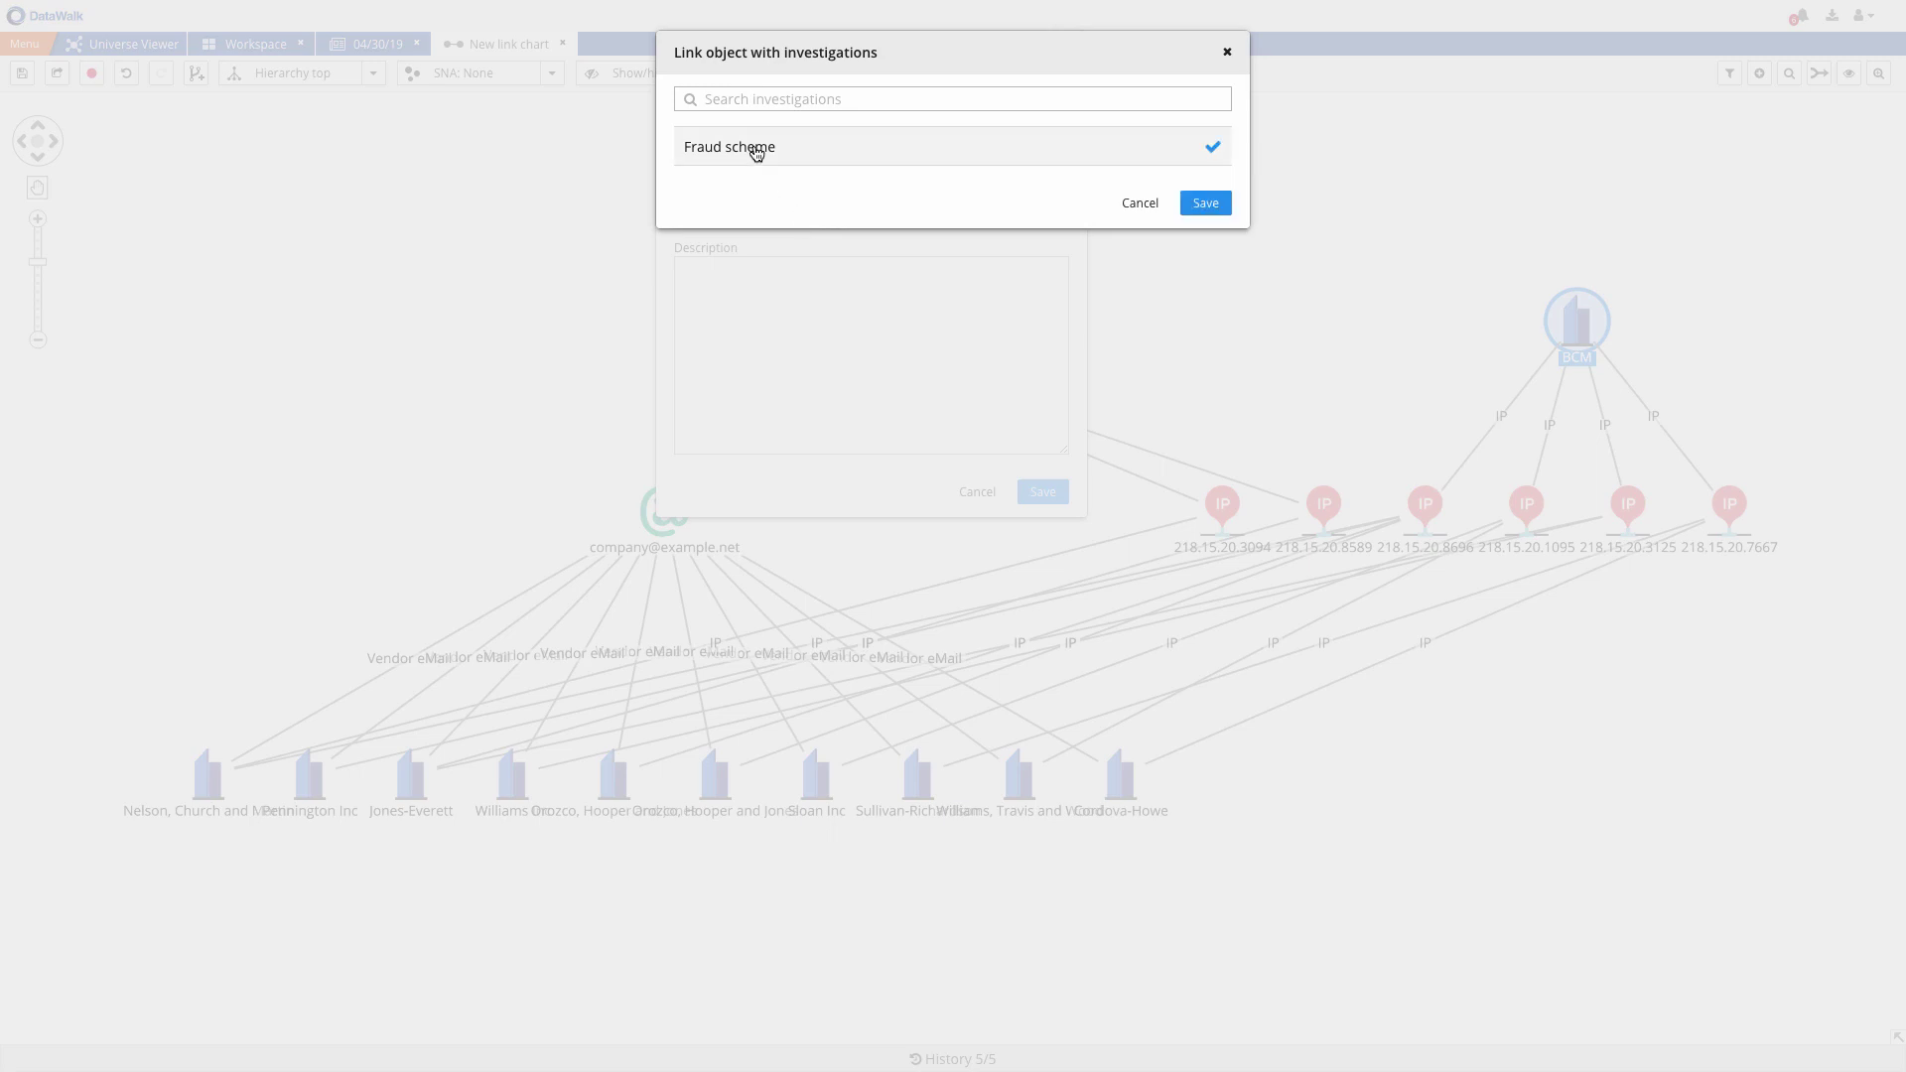
pyautogui.click(1205, 203)
pyautogui.click(1044, 526)
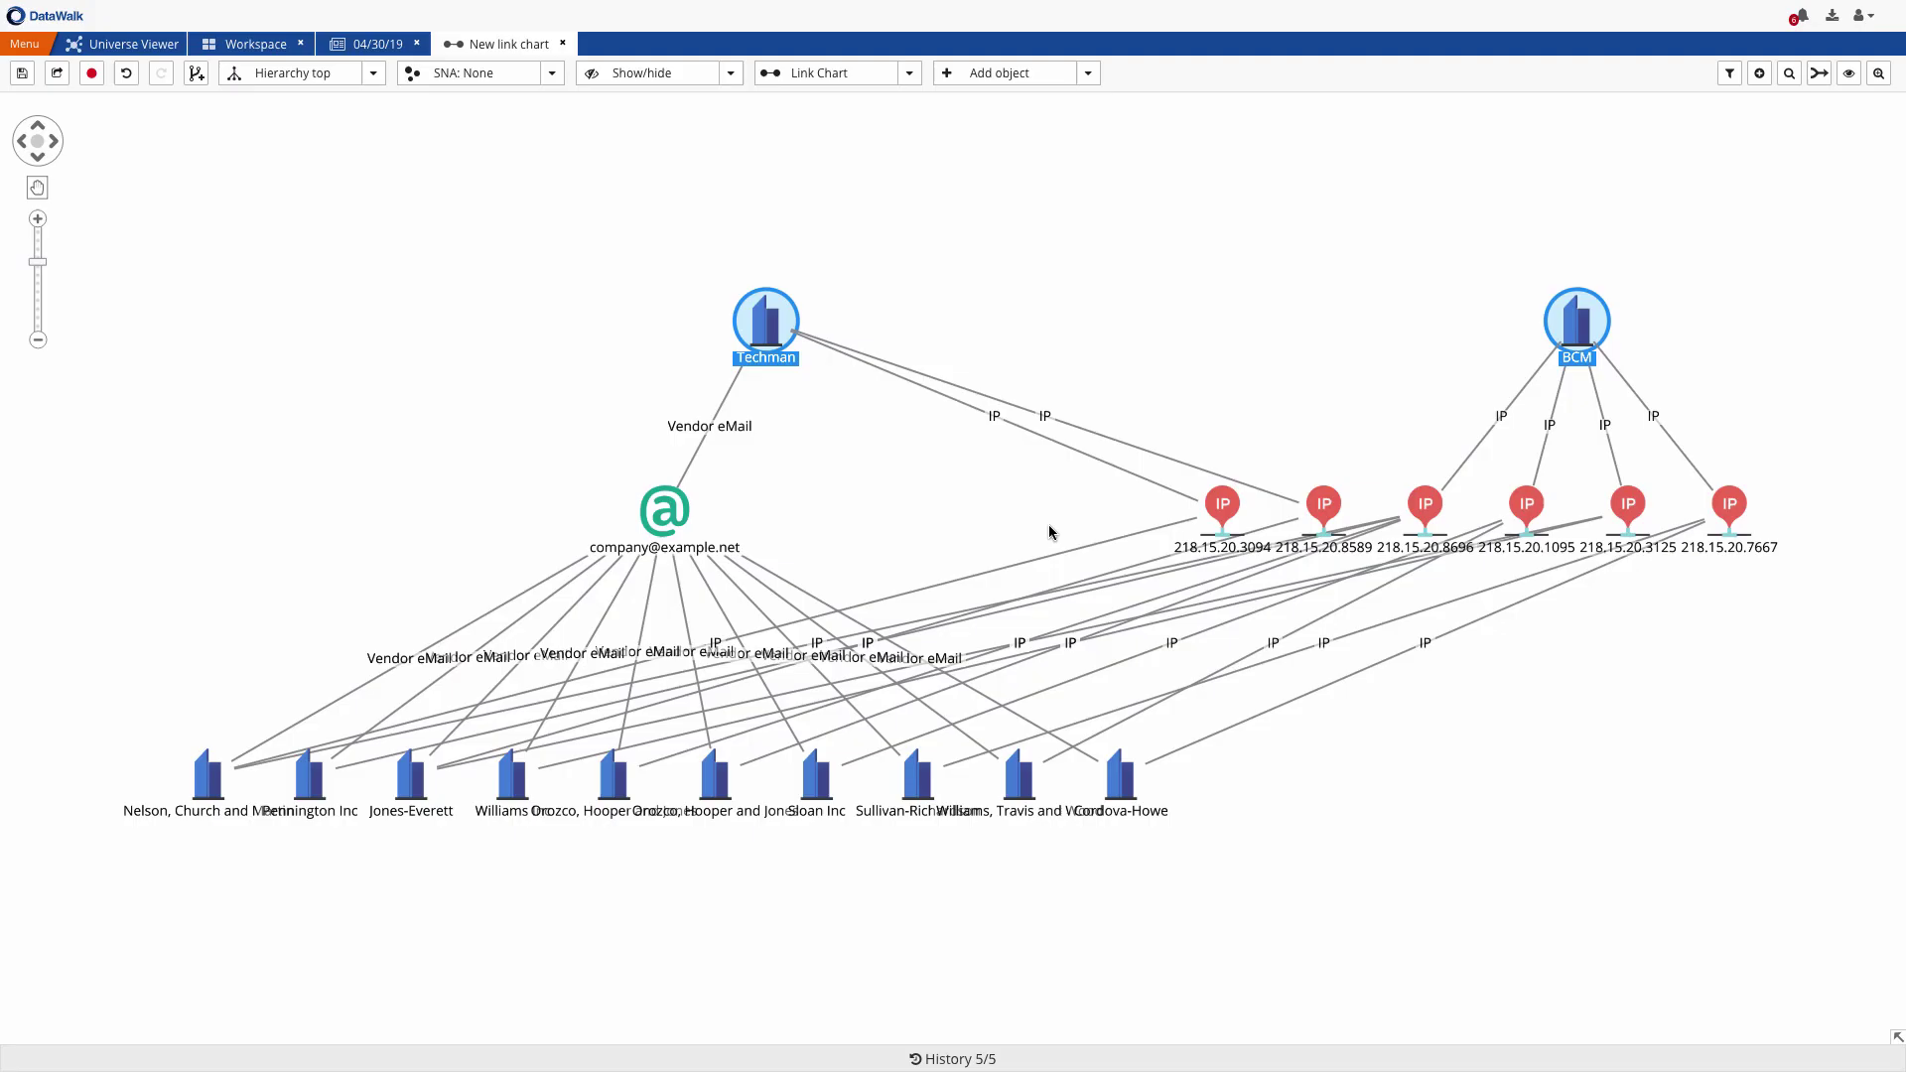
# Open Fraud scheme from the Investigations list and scroll through its 6 linked items
pyautogui.click(24, 44)
pyautogui.click(89, 184)
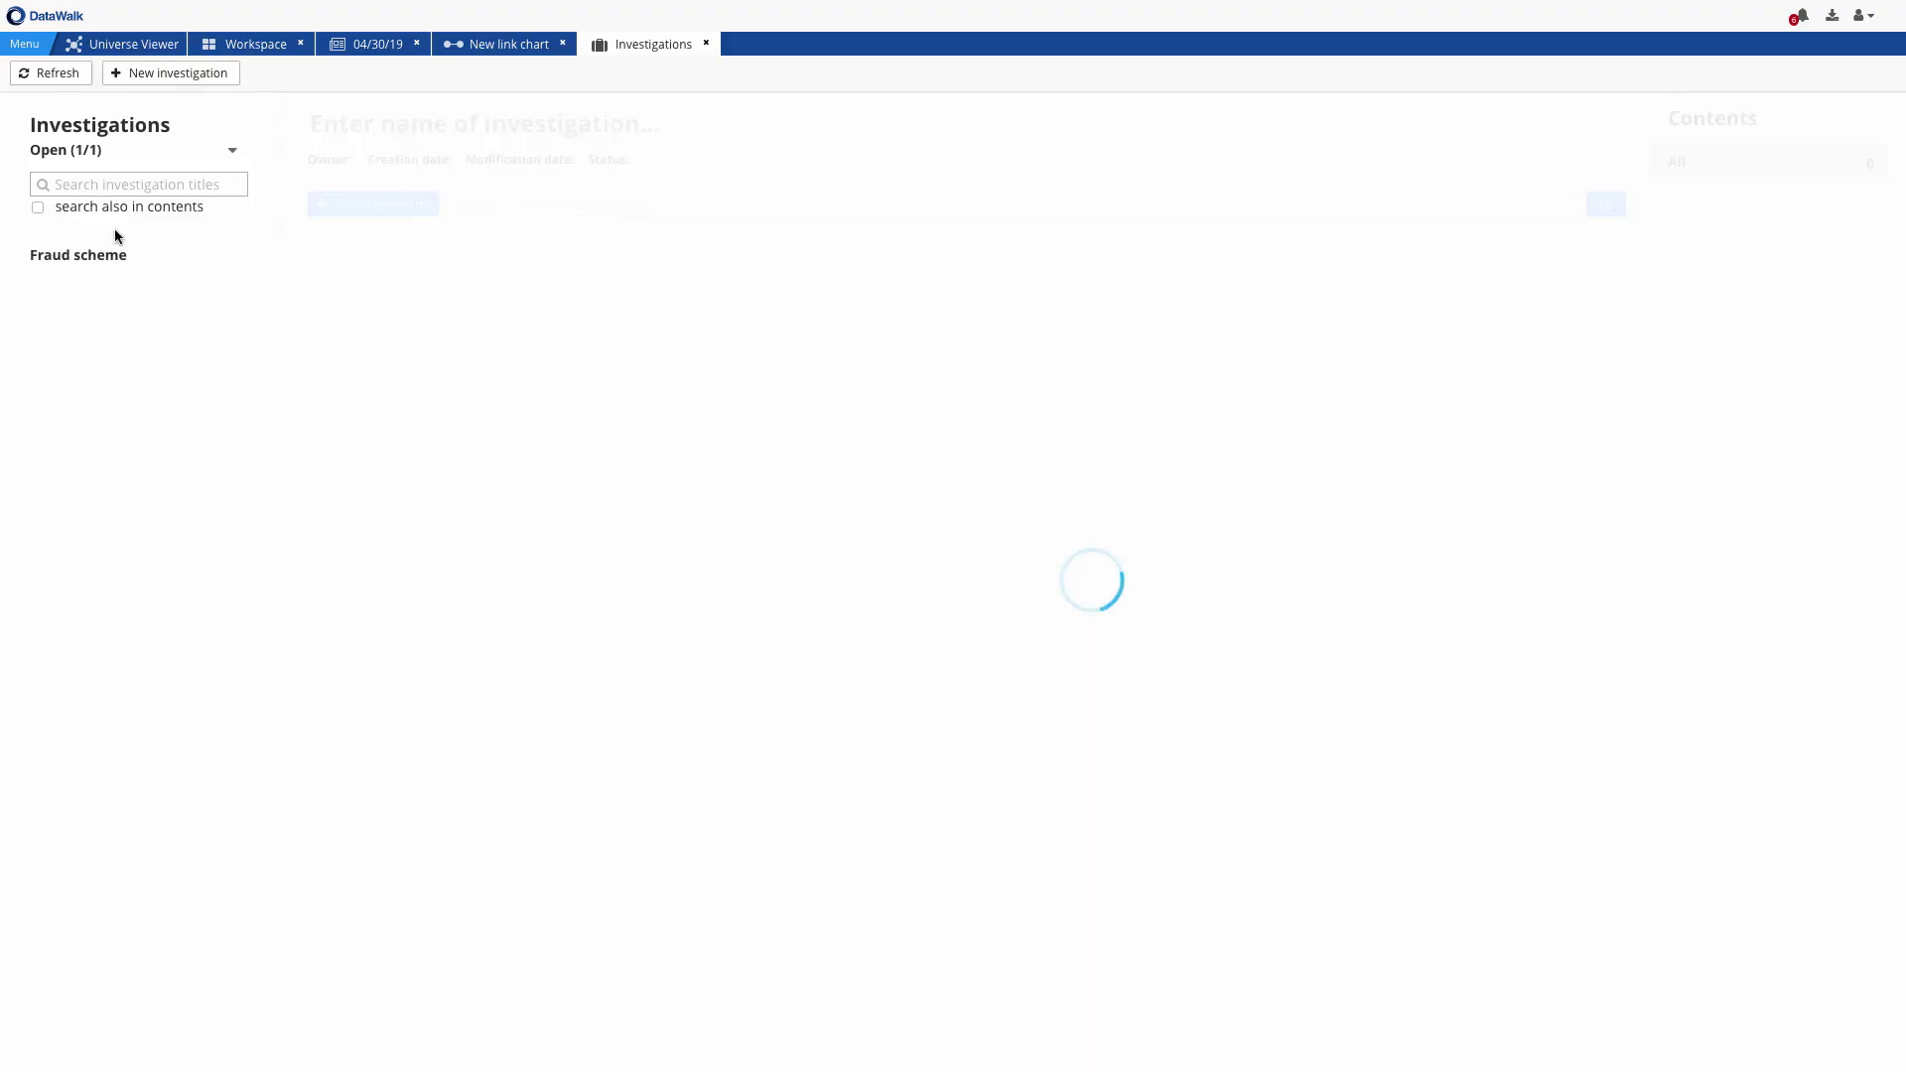
pyautogui.click(110, 256)
pyautogui.scroll(-1, 779, 617)
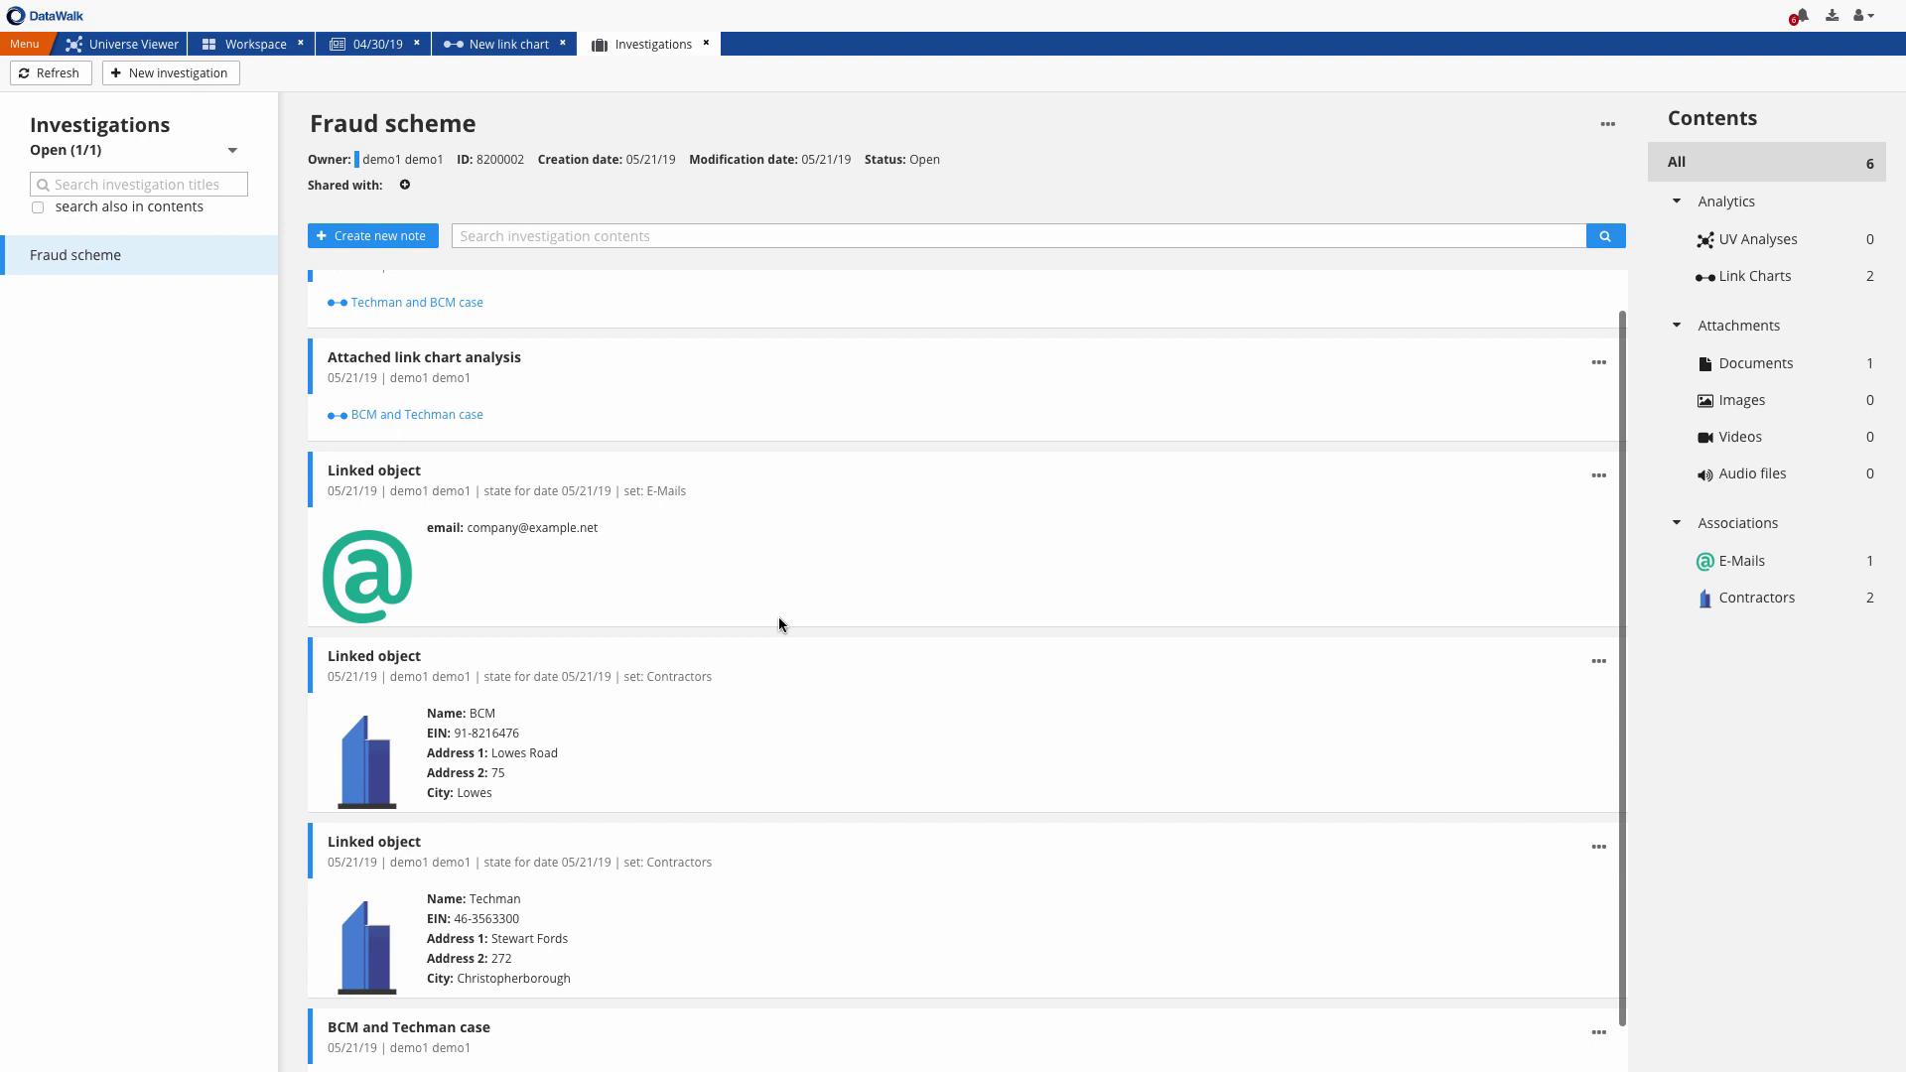
pyautogui.scroll(-1, 778, 623)
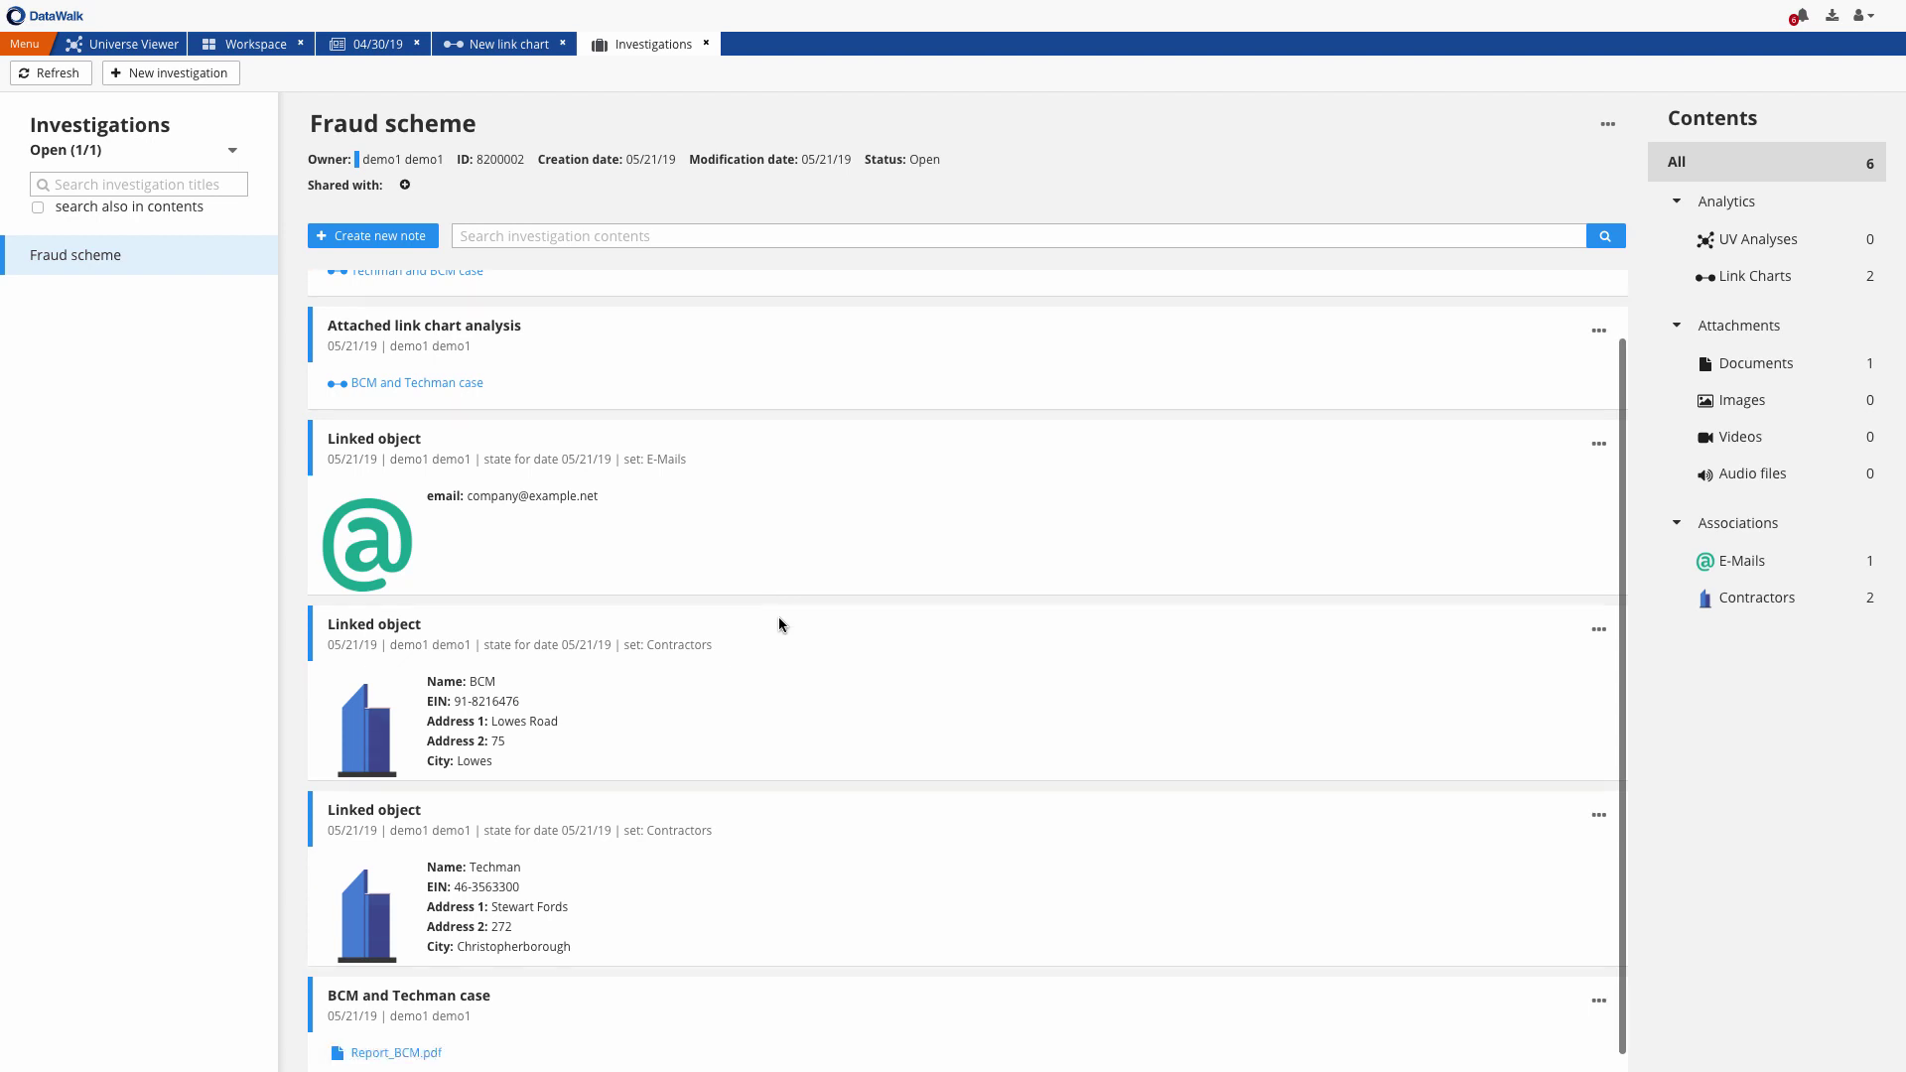